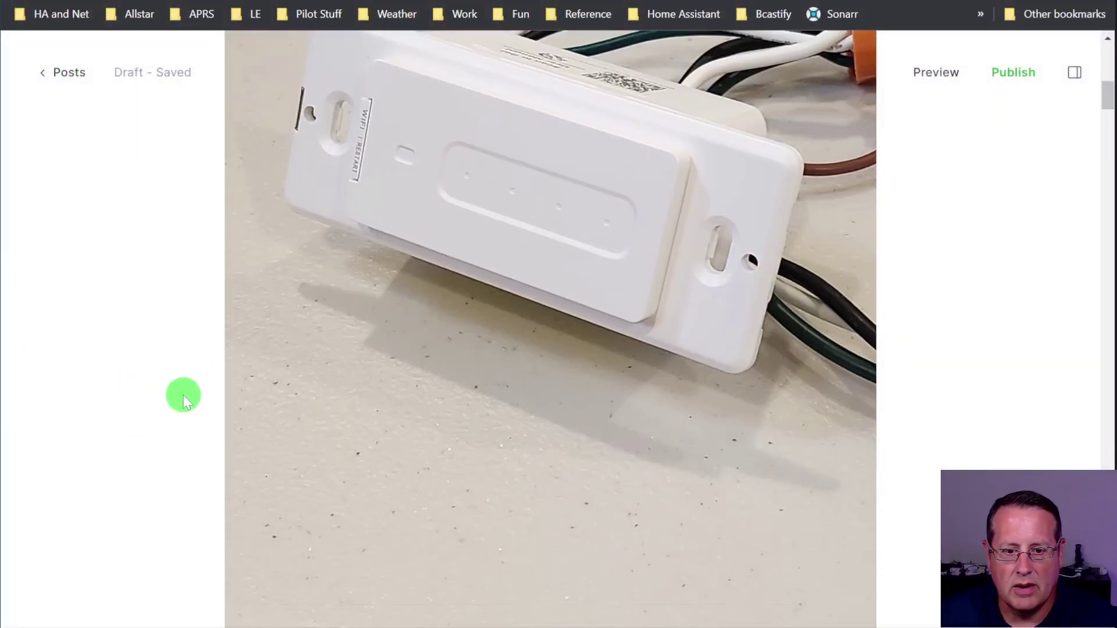
Step: Scroll the Ghost draft past the switch photo to the intro, then bring up the Martin Jerry product page
scroll(475, 232, "up", 3)
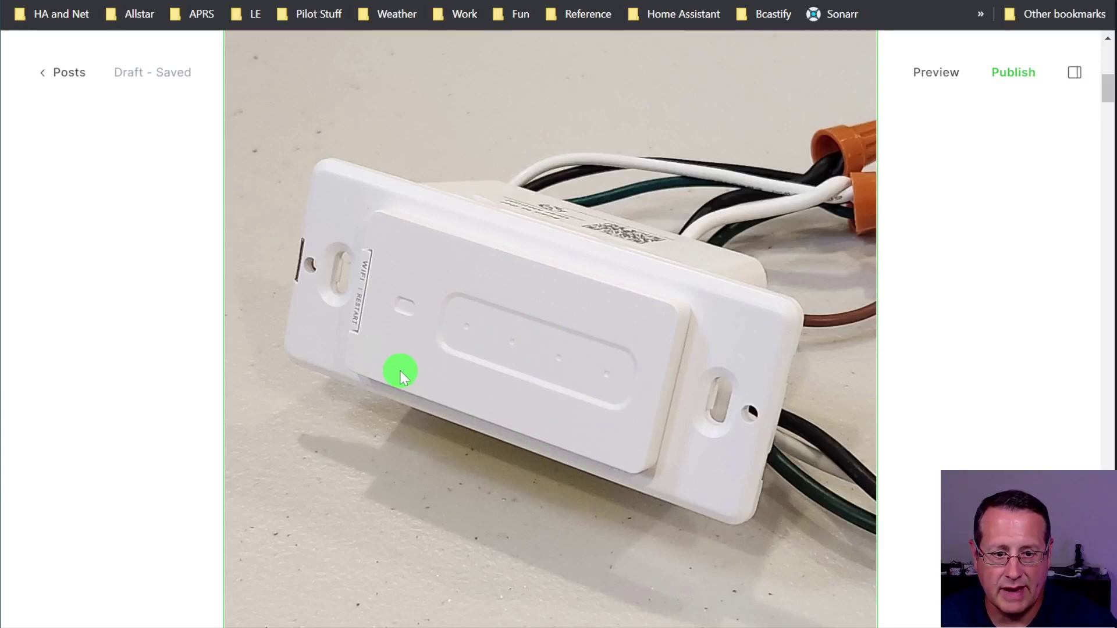
scroll(204, 361, "down", 10)
scroll(174, 371, "down", 1)
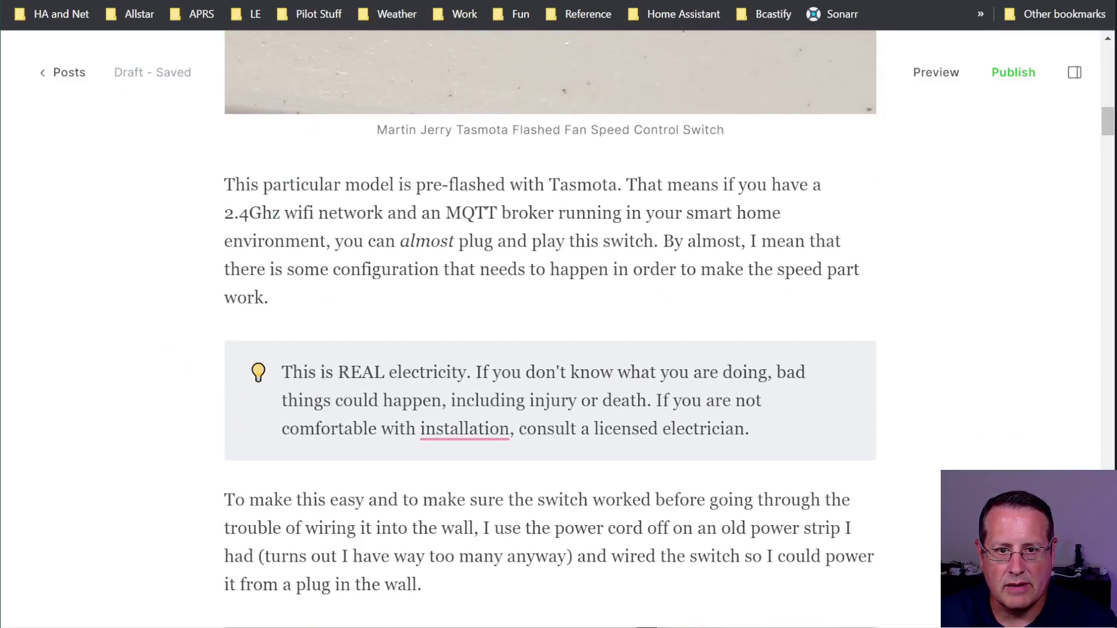
key("ctrl+Tab")
scroll(561, 390, "up", 3)
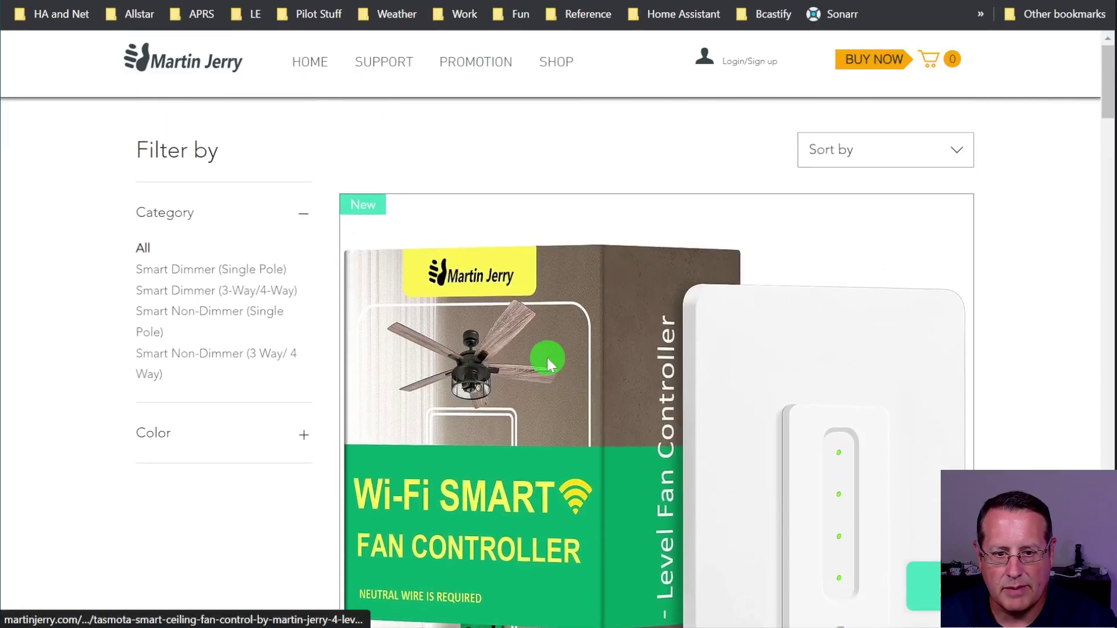
Step: Scroll down to the Tasmota WiFi Pairing steps and highlight the 192.168.4.1 address in step 3
scroll(548, 362, "down", 7)
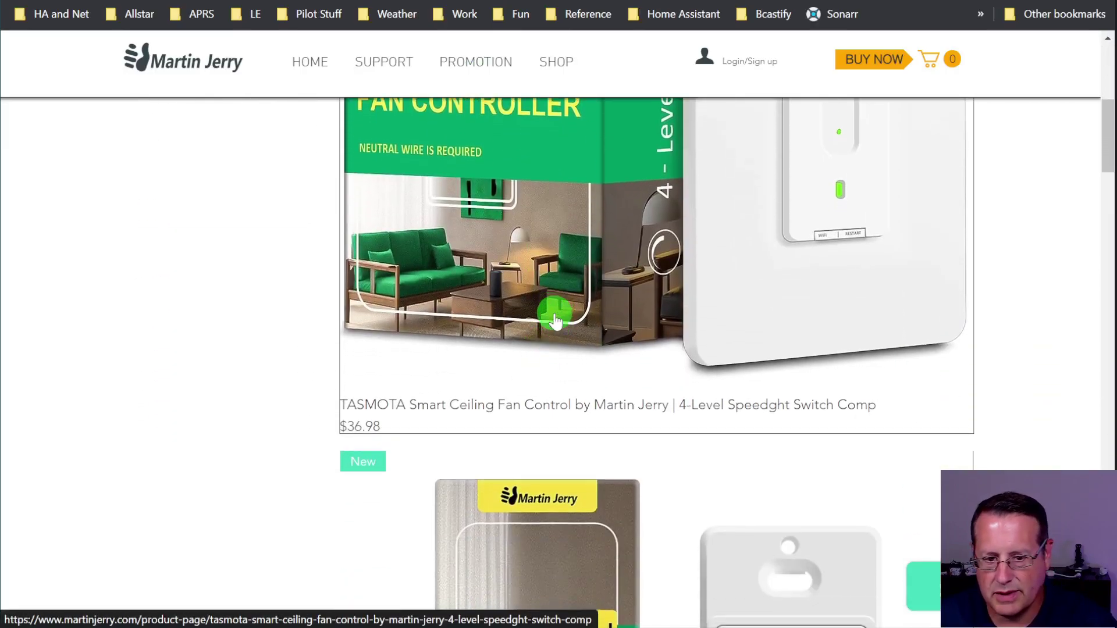
scroll(555, 320, "down", 3)
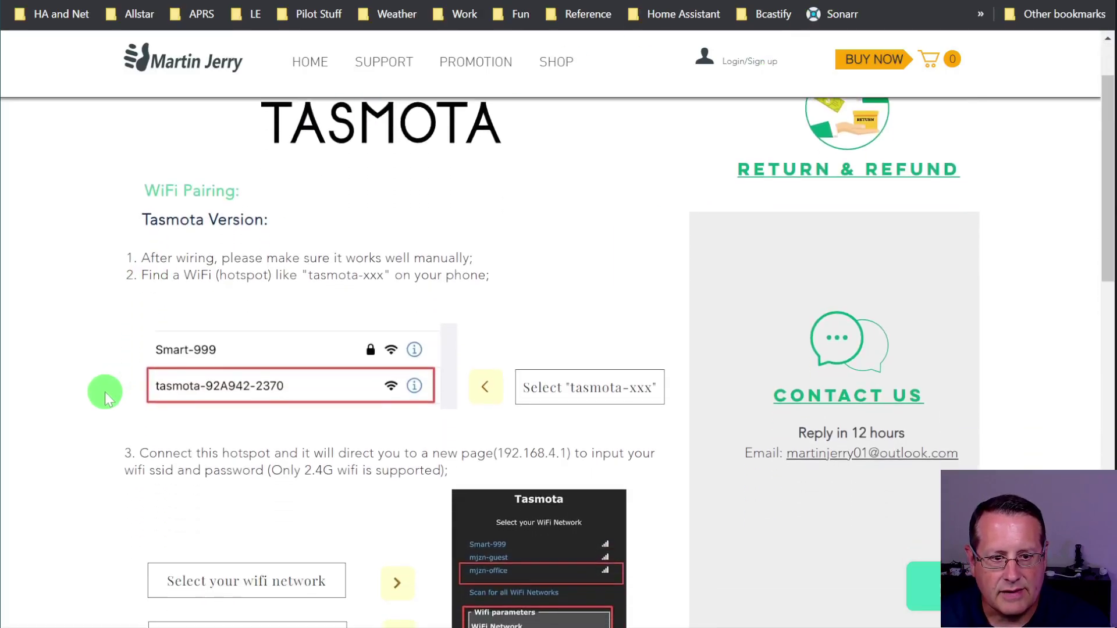
scroll(87, 413, "down", 2)
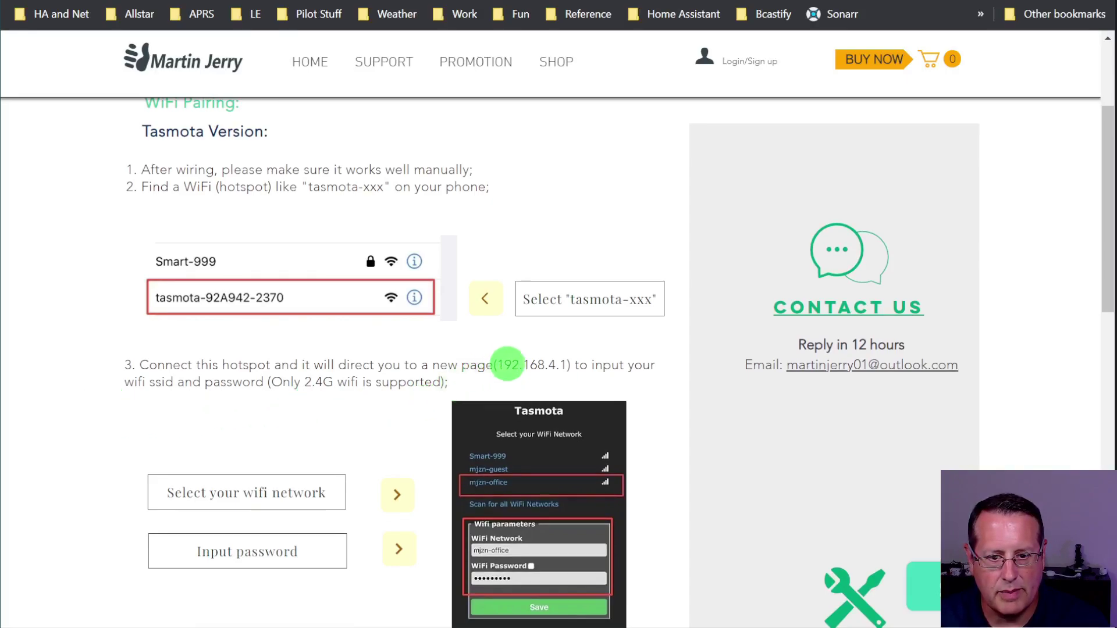
left_click_drag(497, 365, 567, 365)
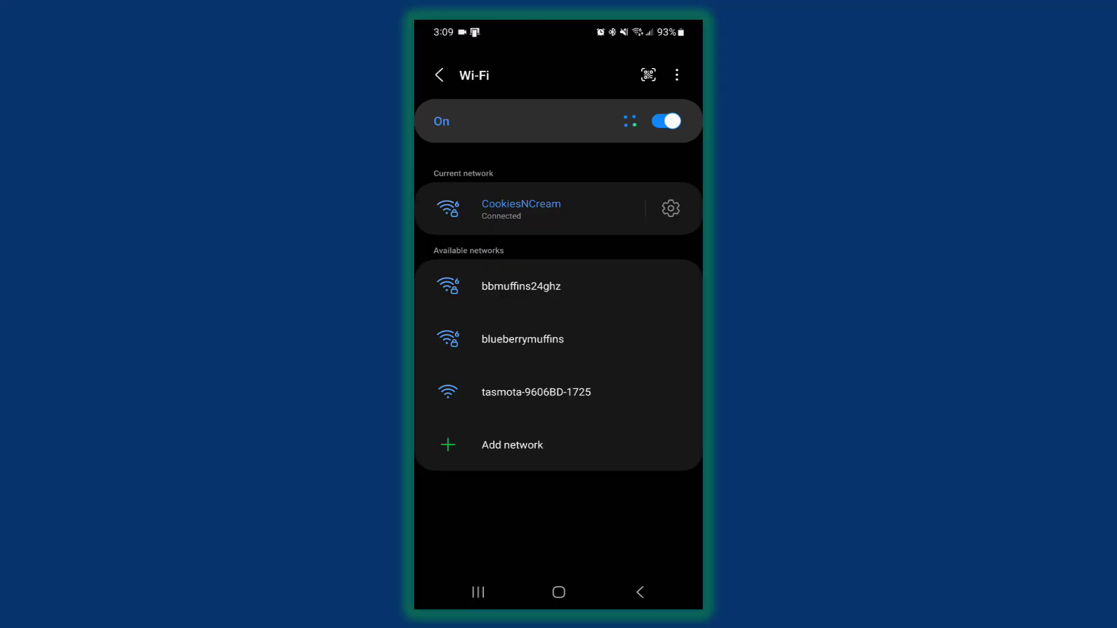
Step: Join the tasmota-9606BD-1725 hotspot, choosing Connect only this time despite no internet
left_click(536, 392)
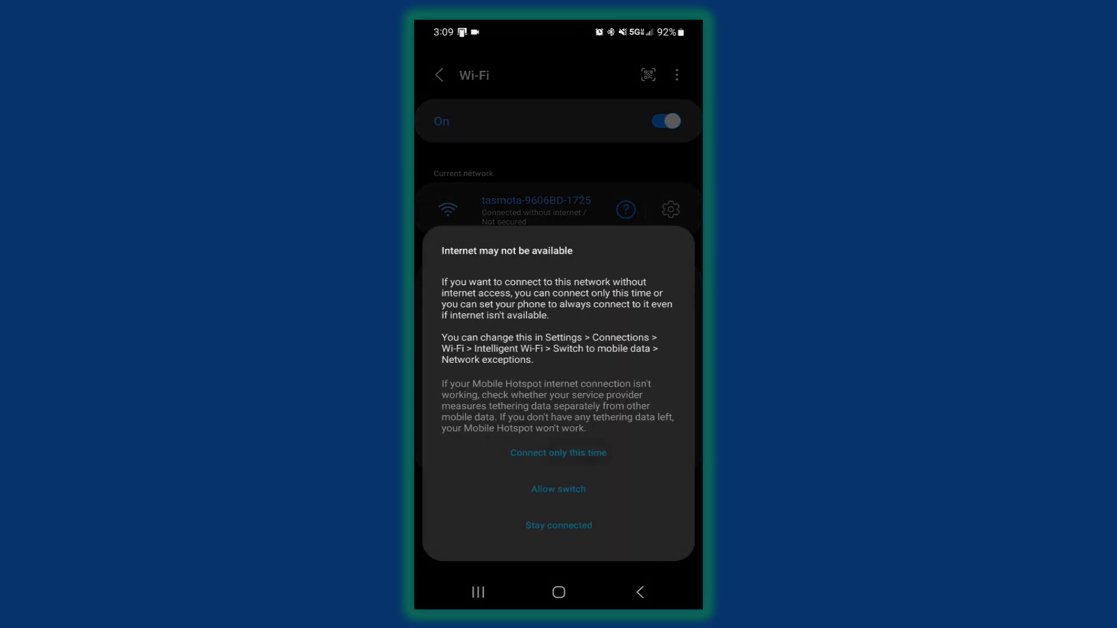
left_click(559, 452)
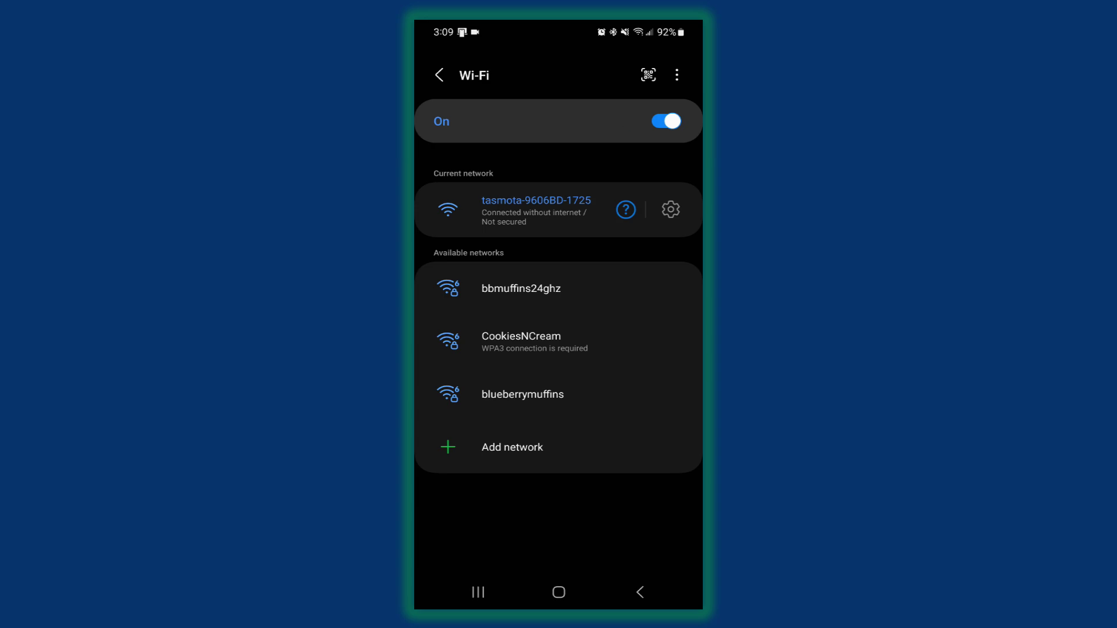
Step: Load the switch's setup page at 192.168.4.1 in Chrome
left_click(558, 592)
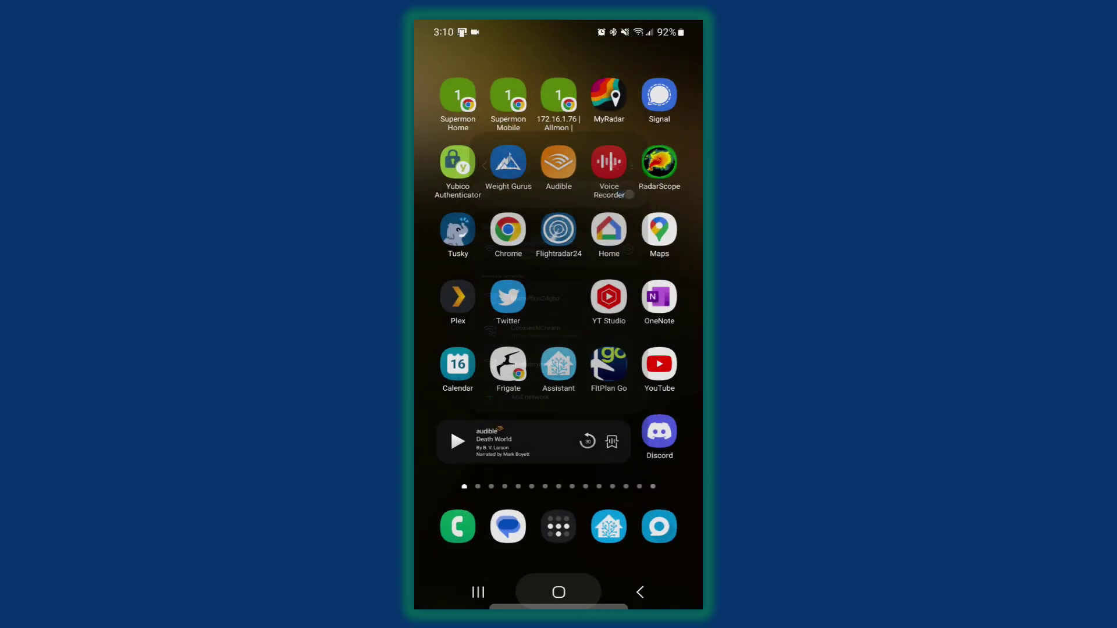
left_click(505, 227)
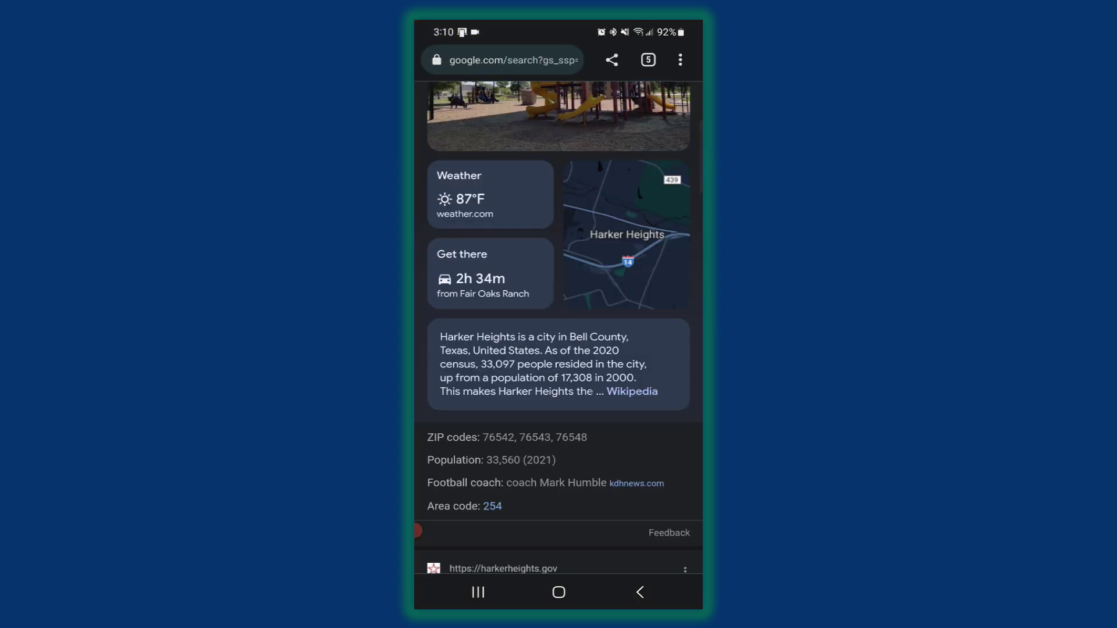
left_click(512, 60)
left_click(437, 551)
type("1")
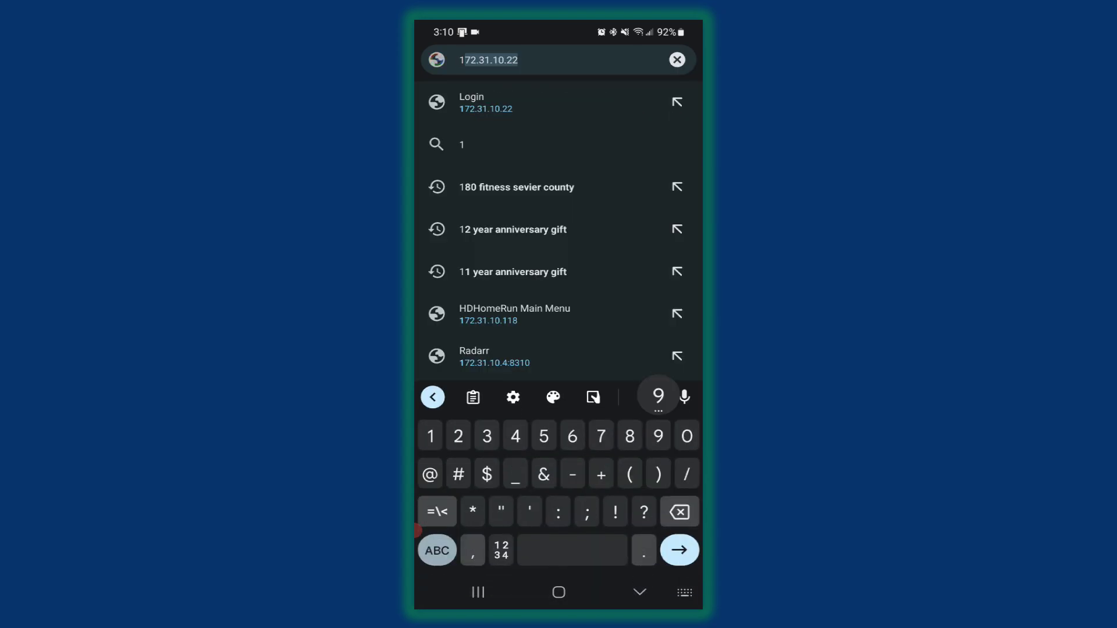
type("92.168.4.1")
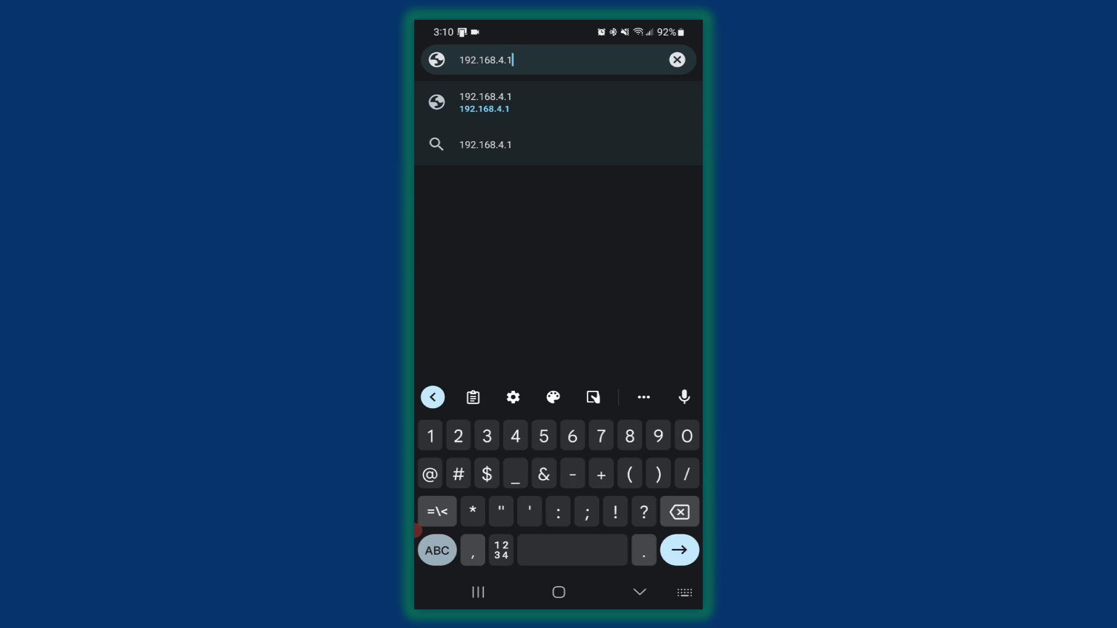
key("Return")
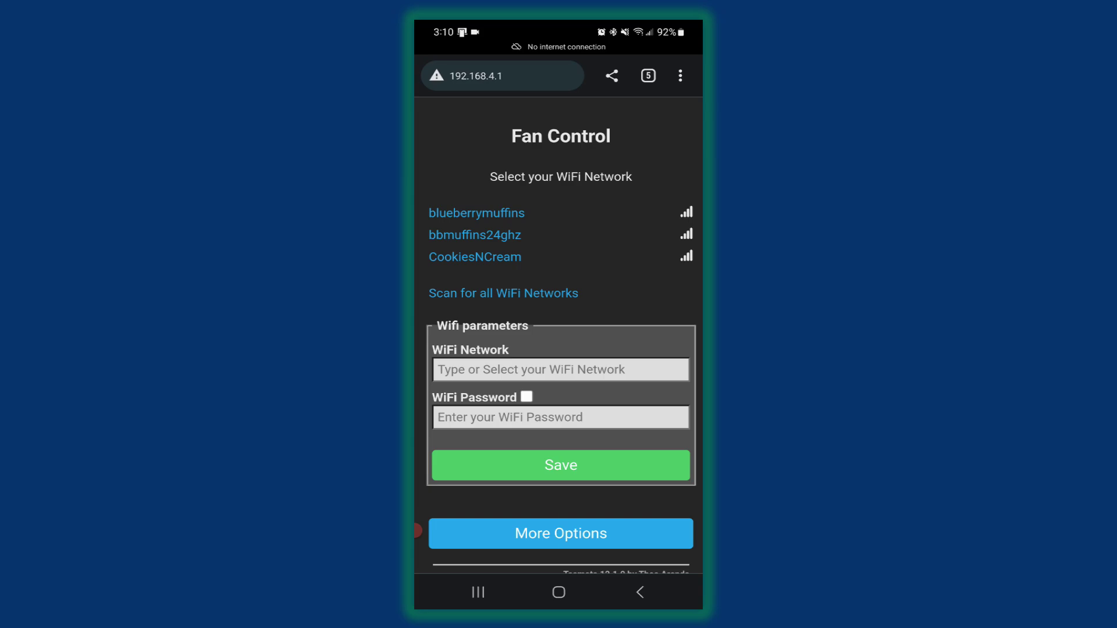
Step: Select the CookiesNCream network, enter its password, and save the Wi-Fi settings
scroll(559, 314, "down", 1)
scroll(559, 314, "up", 1)
left_click(474, 257)
left_click(560, 417)
left_click(561, 286)
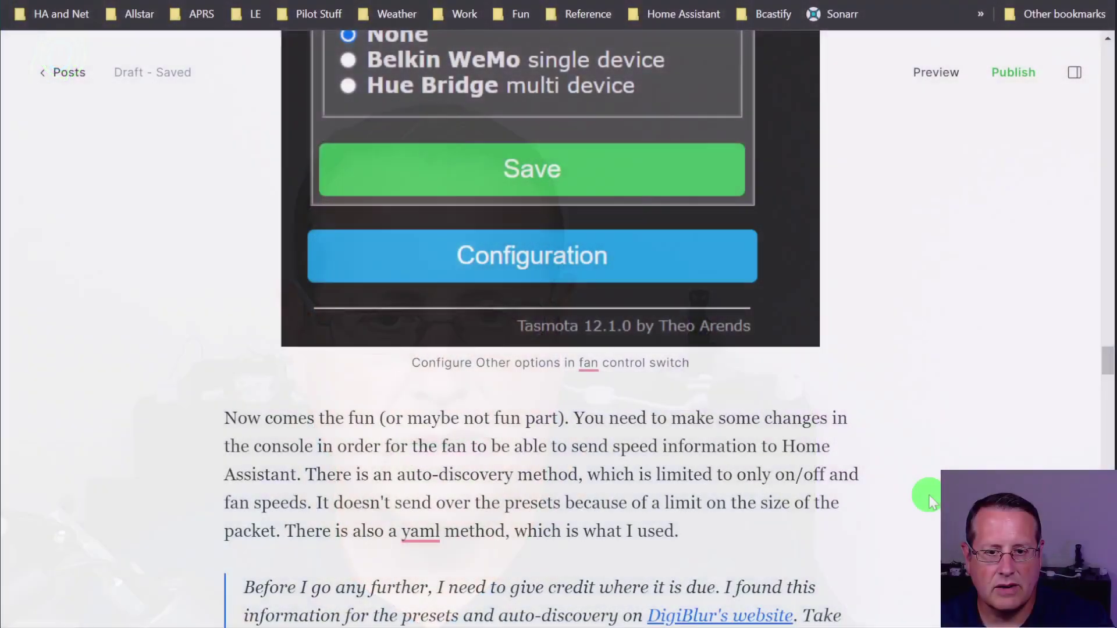
Step: Open the Rule3 code card for editing and select the entire rule text
scroll(884, 359, "down", 3)
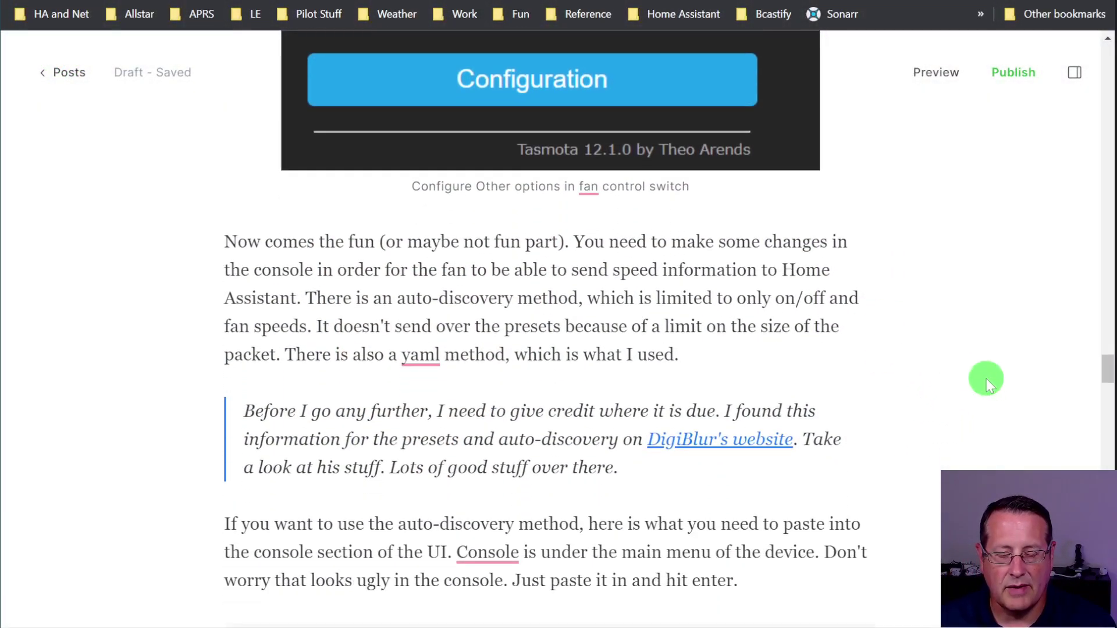
scroll(984, 378, "down", 8)
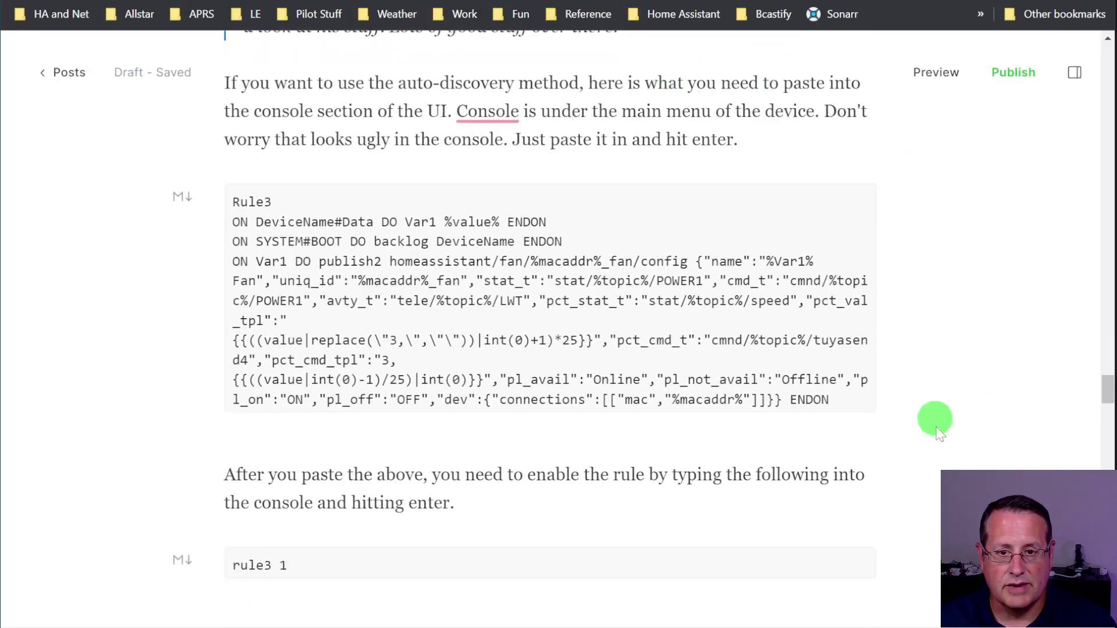
left_click(475, 306)
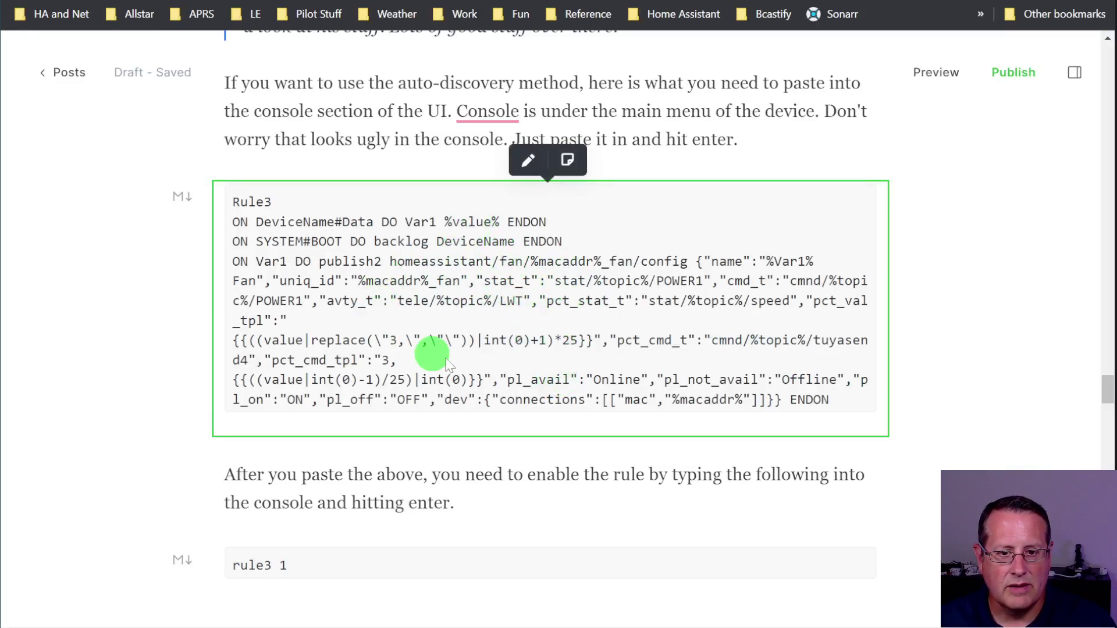
left_click(524, 169)
left_click(231, 215)
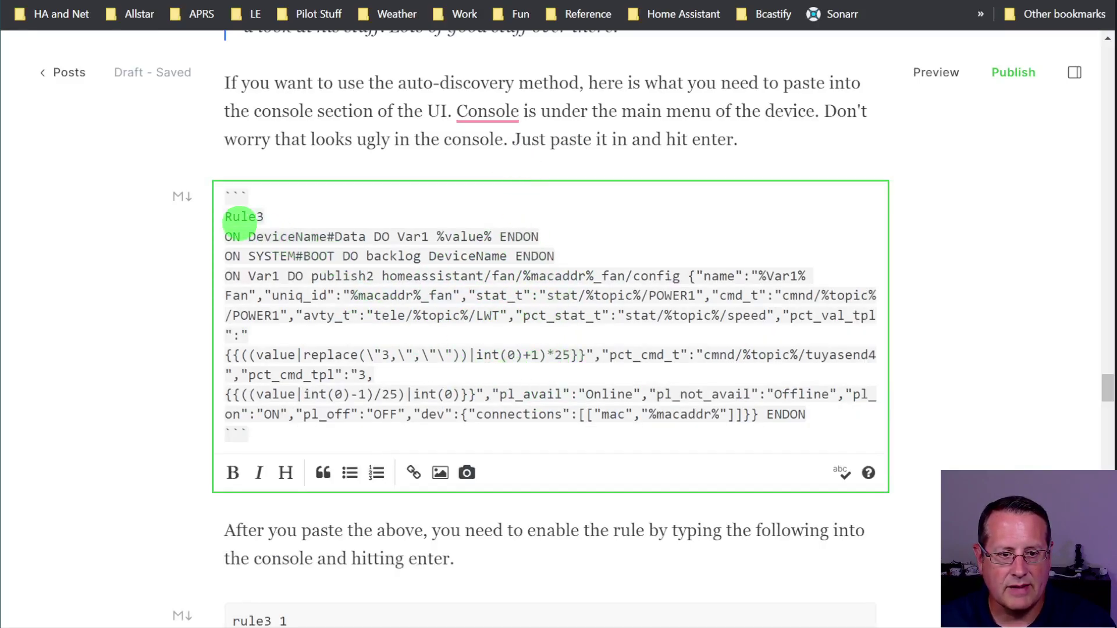
left_click_drag(254, 220, 814, 422)
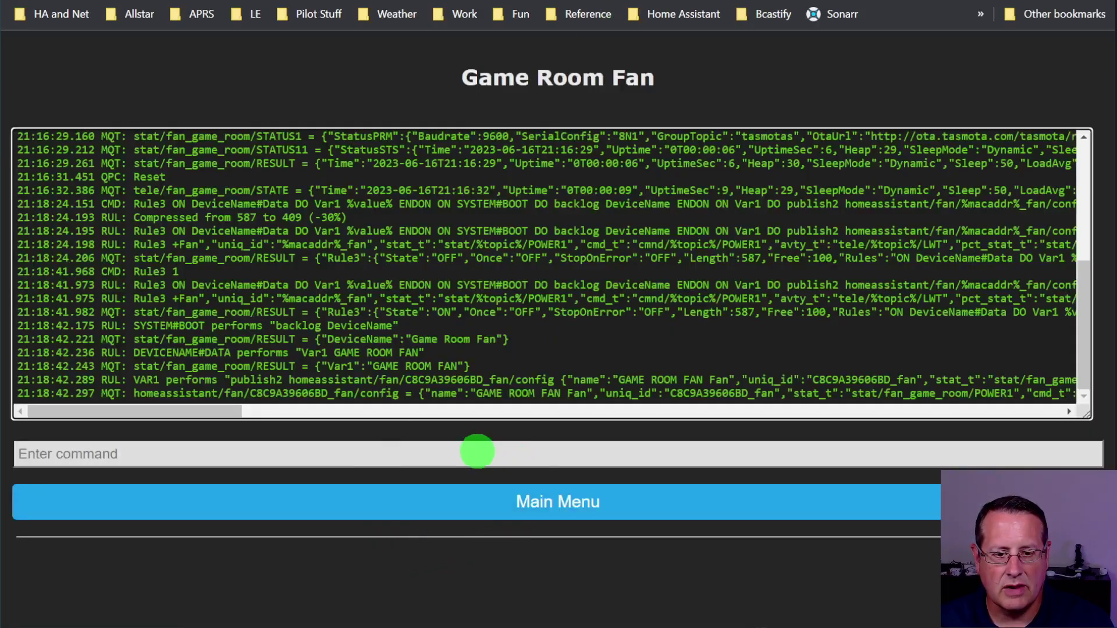
Step: Paste the Rule3 auto-discovery rule into the Tasmota console and send it
left_click(474, 452)
key("ctrl+v")
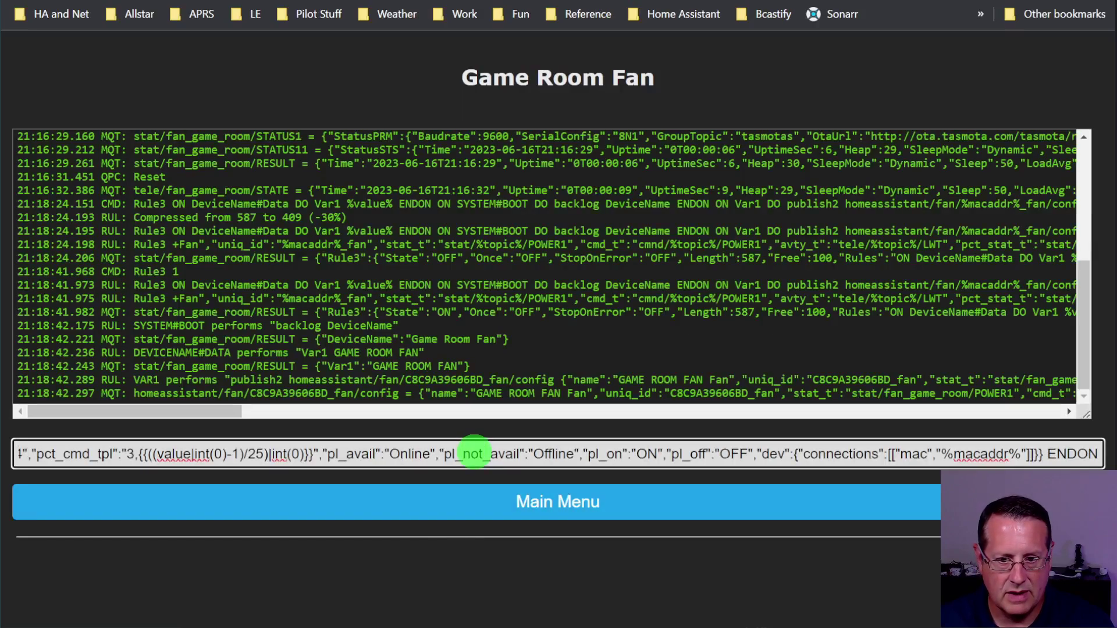
key("Return")
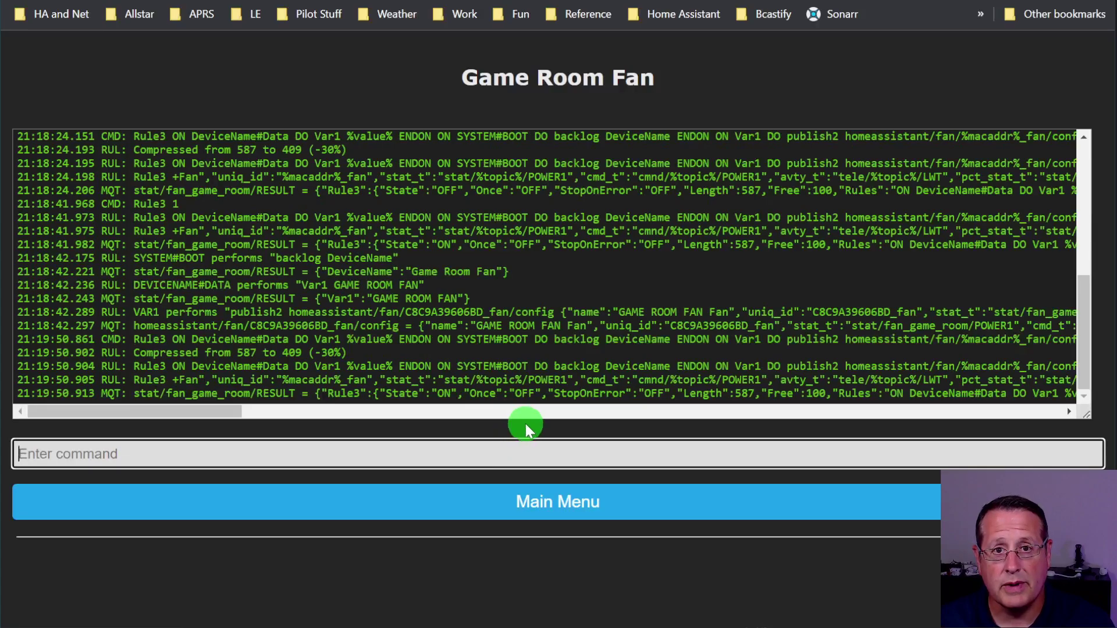
key("ctrl+Tab")
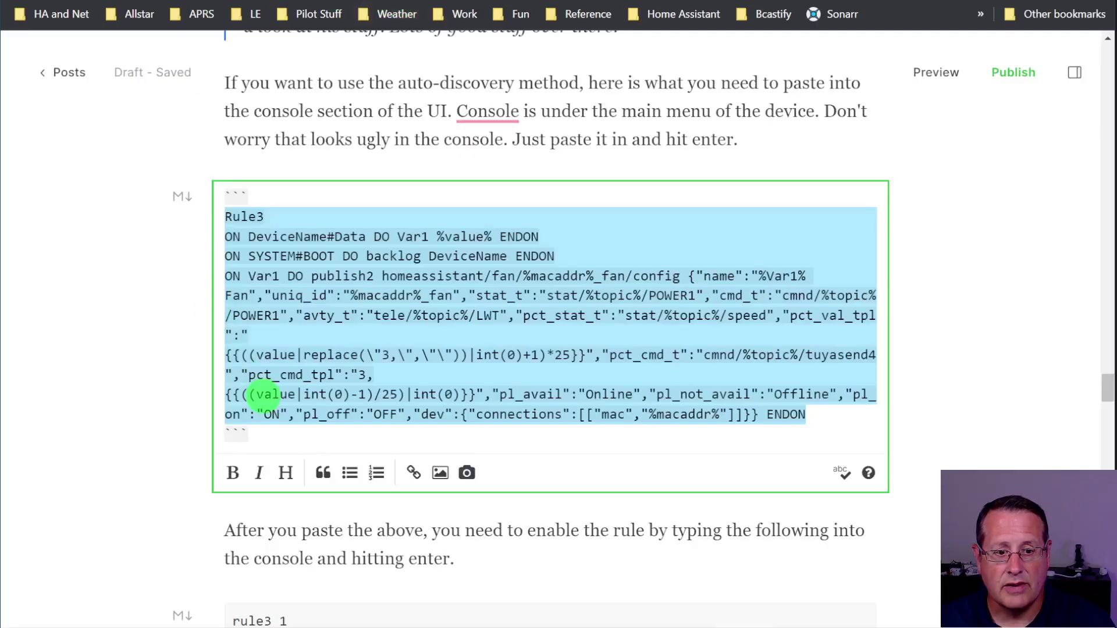
scroll(140, 414, "down", 3)
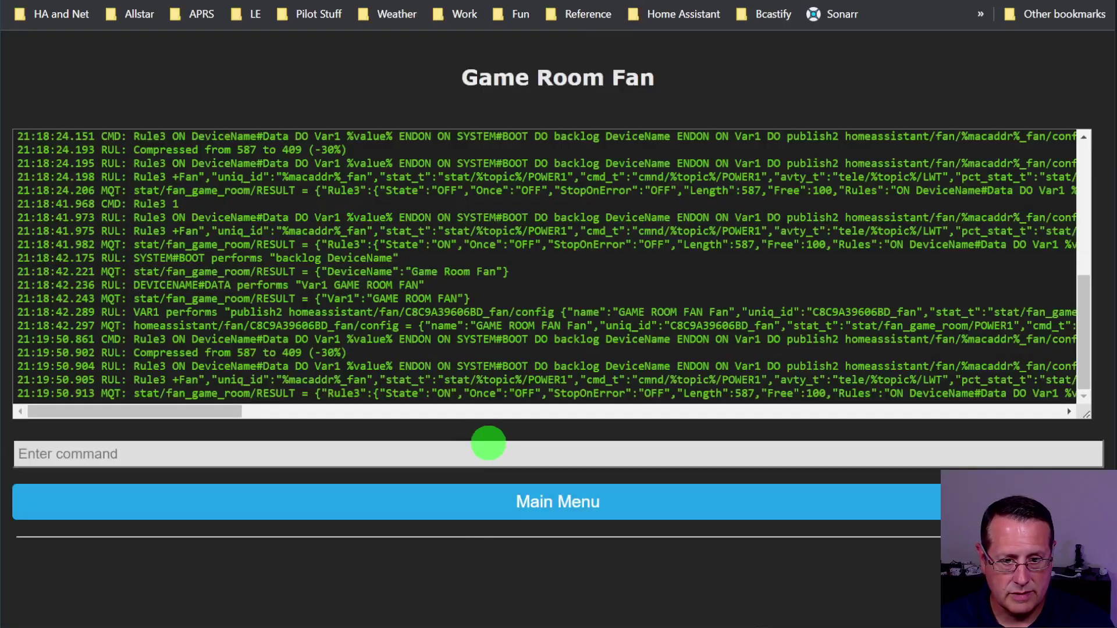
Step: Enable the rule with the console command 'rule3 1'
left_click(482, 462)
type("reule")
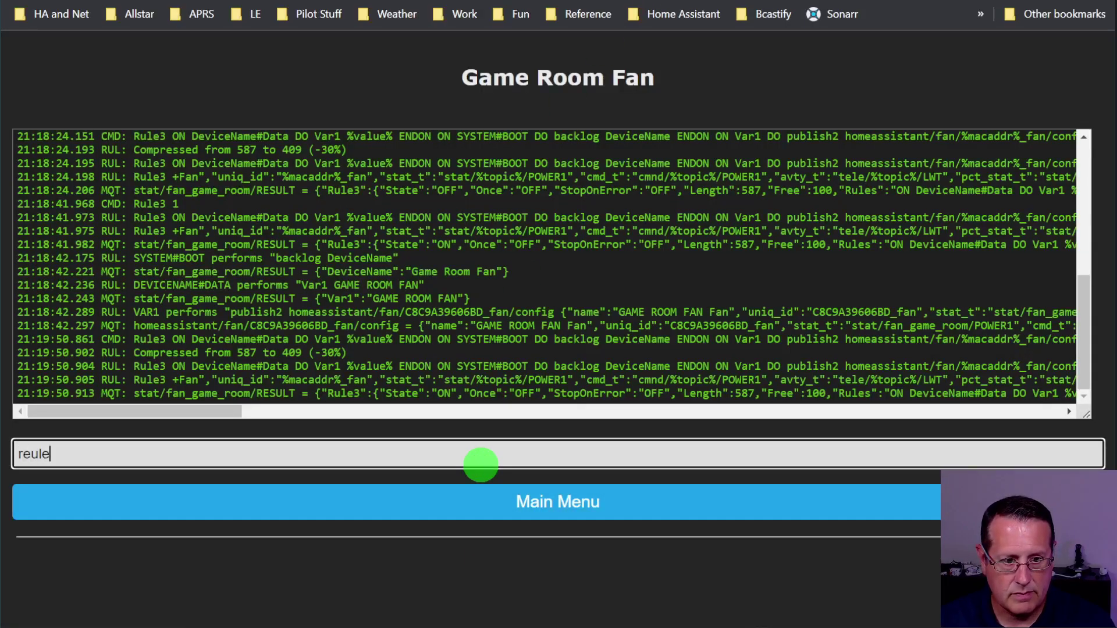
key("BackSpace")
key("BackSpace")
type("R")
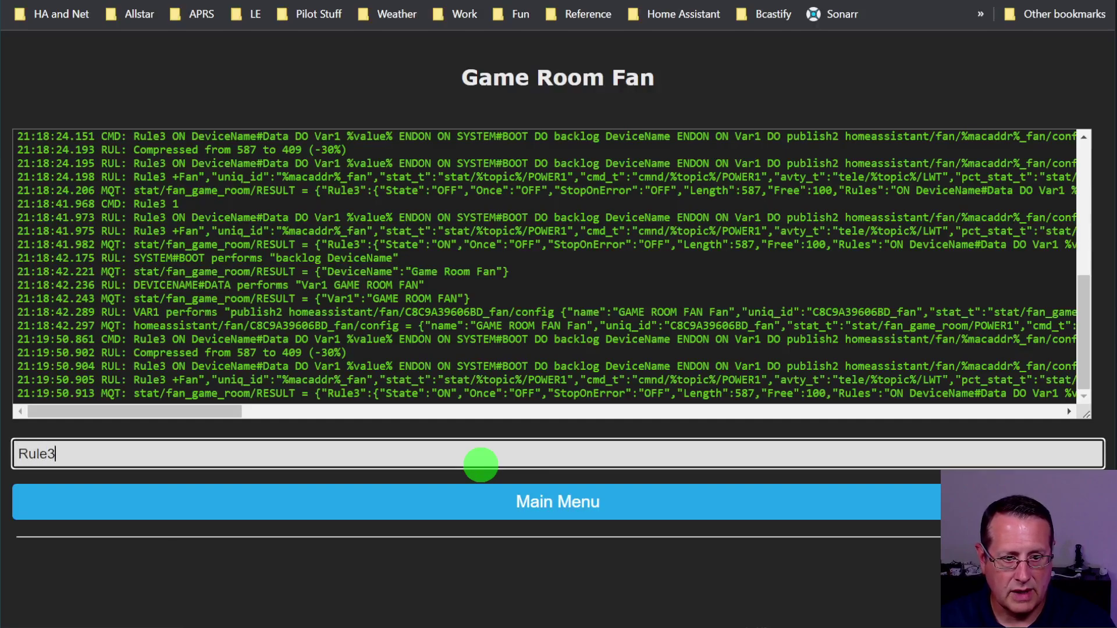
type("ule3 1")
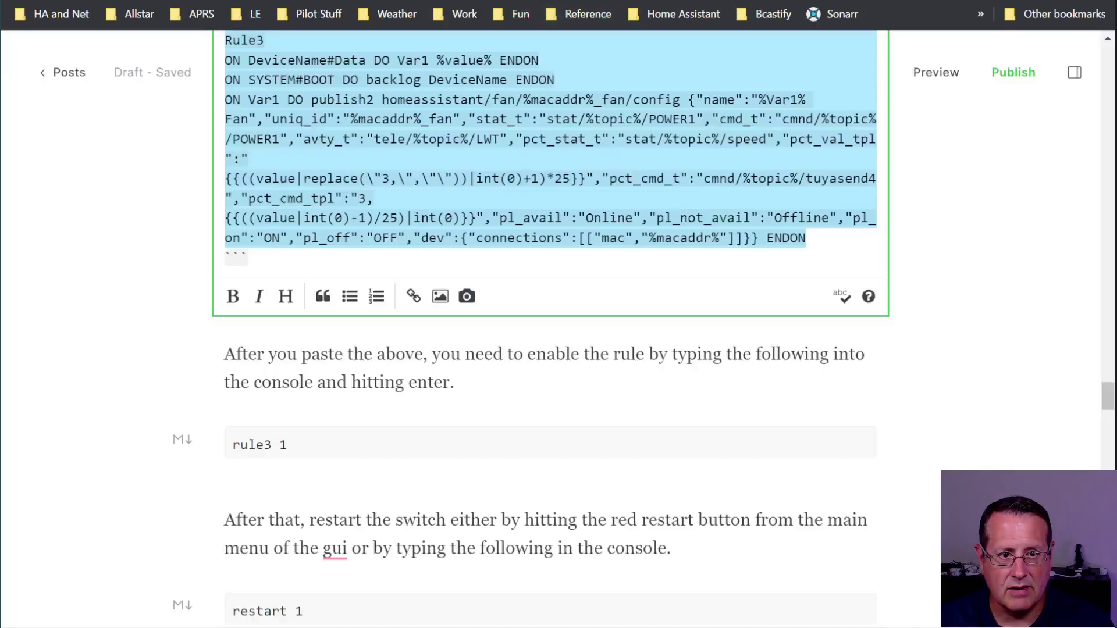
left_click(640, 2)
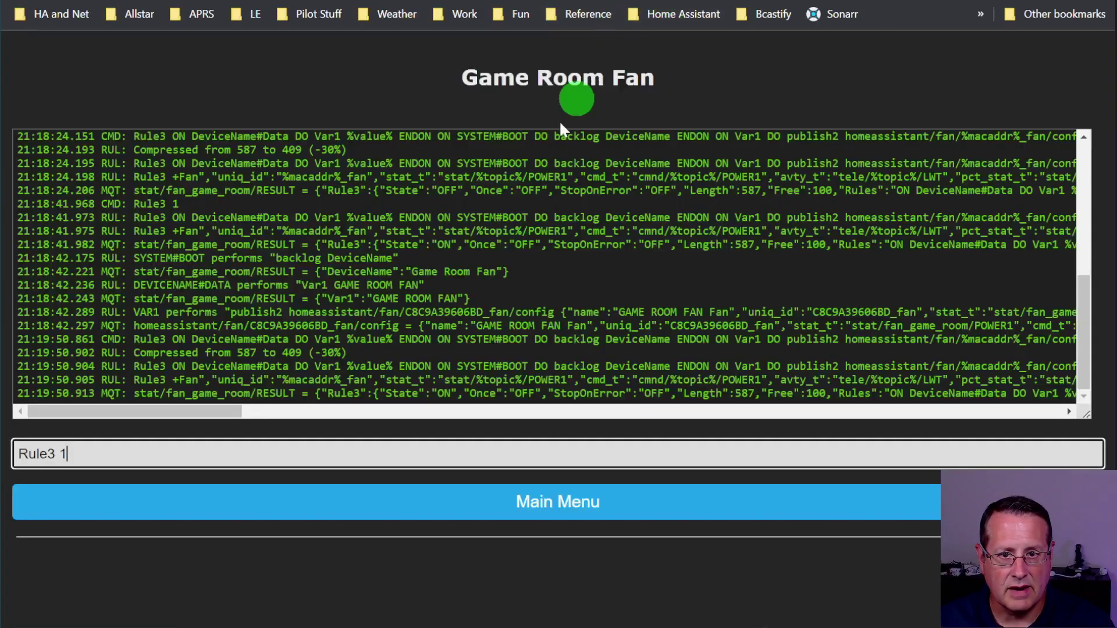
left_click(21, 454)
key("Delete")
type("r")
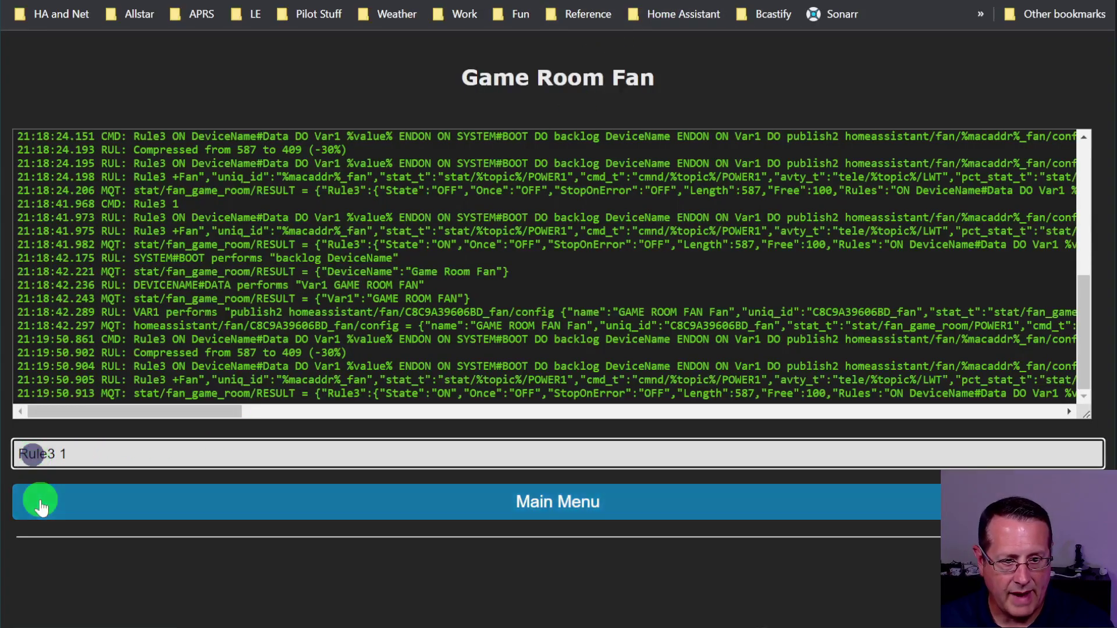
key("Return")
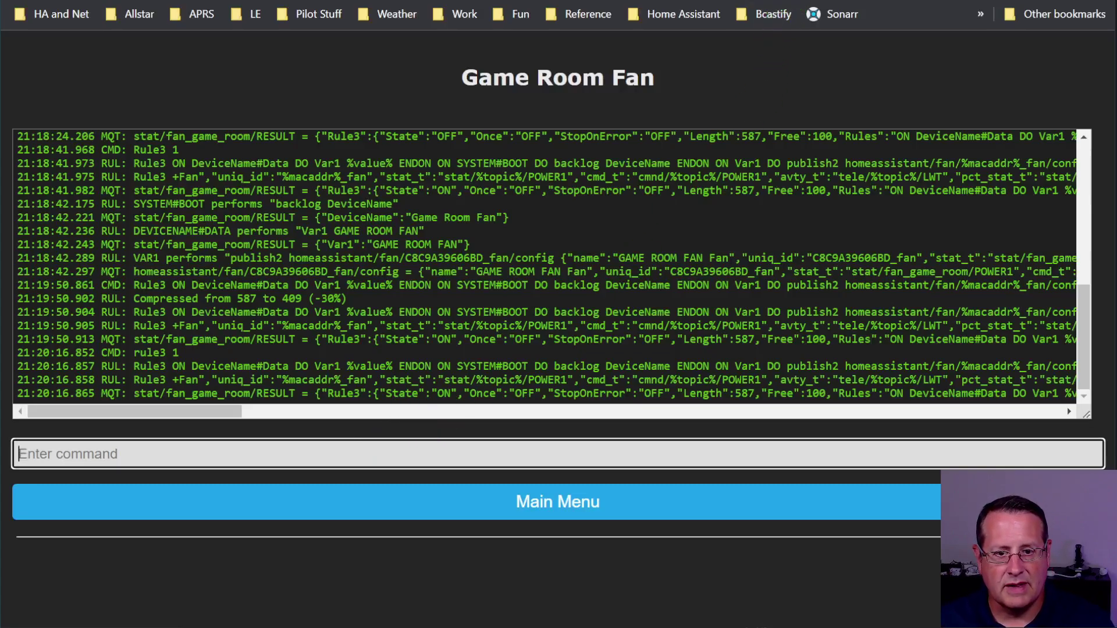
left_click(773, 1)
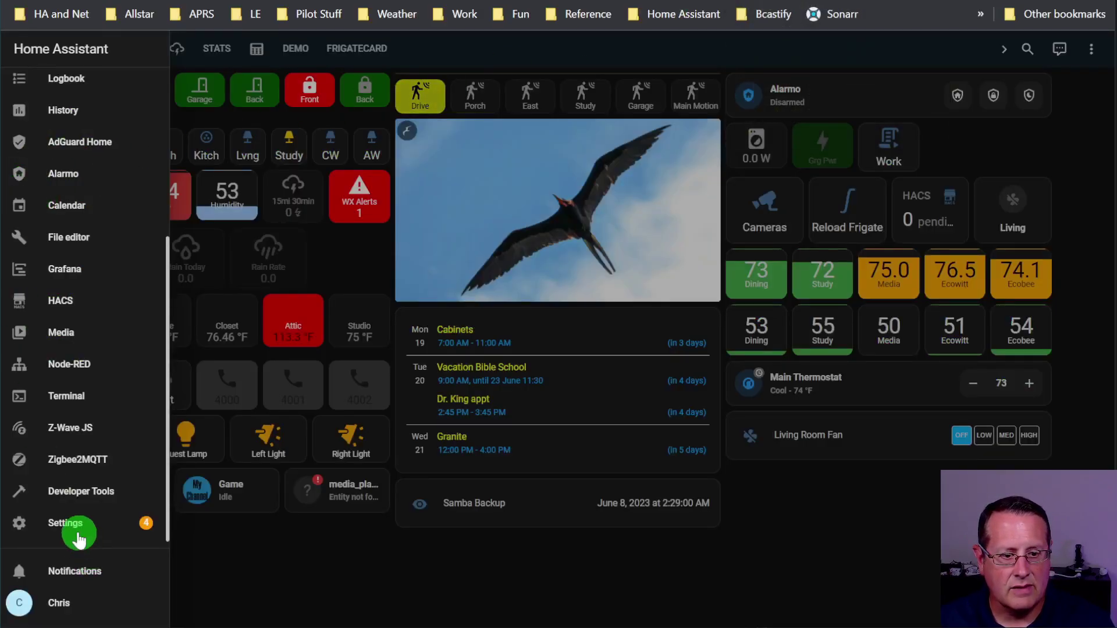
Step: In Developer Tools > States, filter the entities for 'game'
left_click(64, 492)
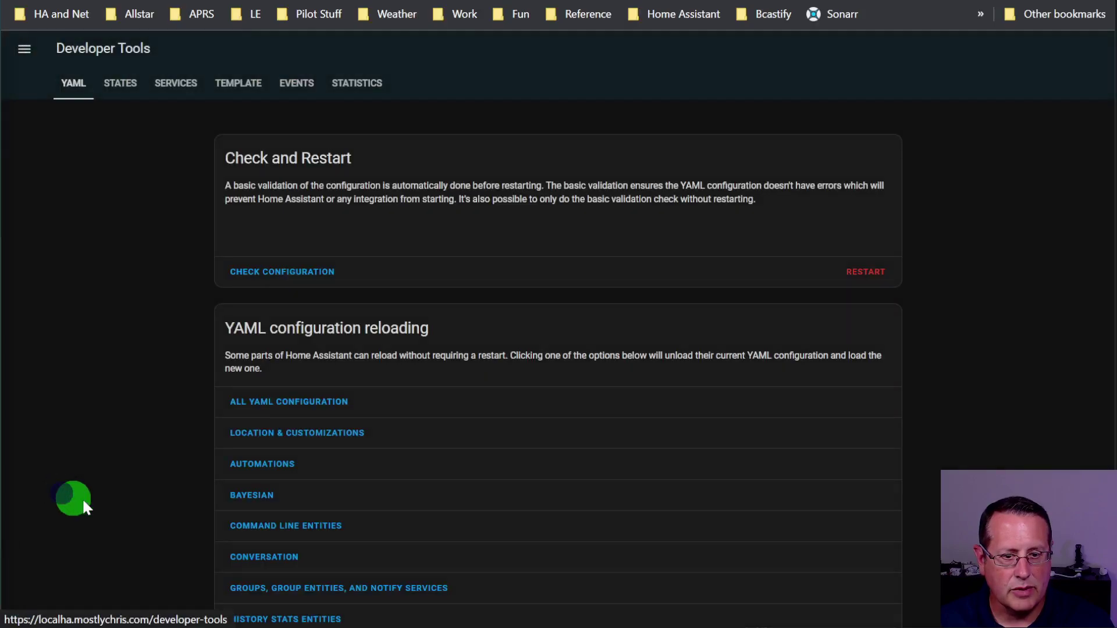
left_click(120, 85)
left_click(120, 82)
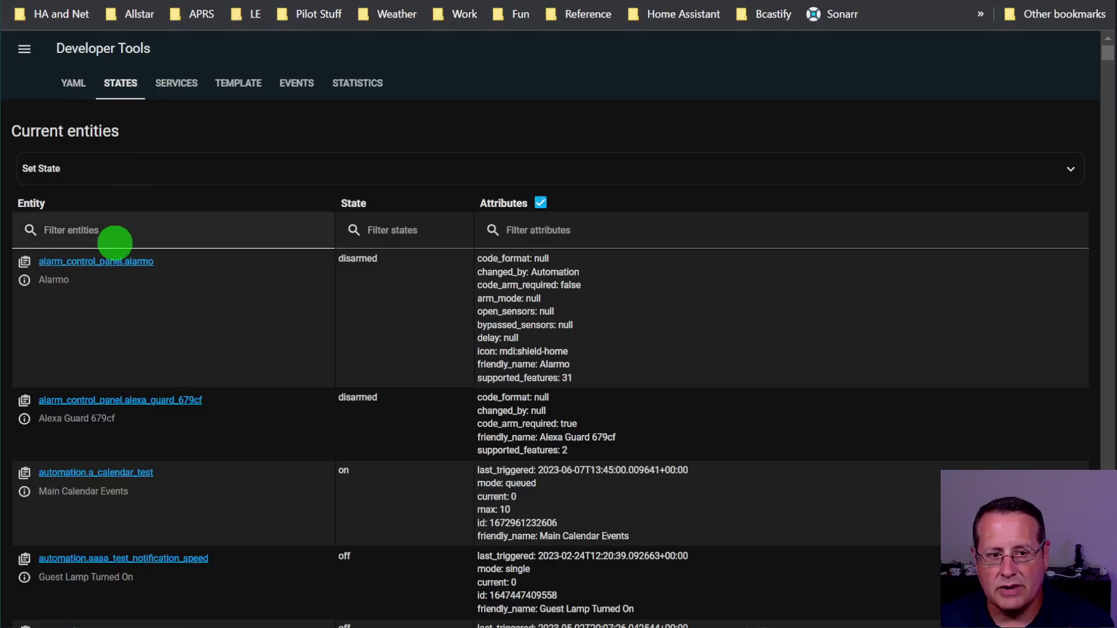
left_click(112, 239)
type("g")
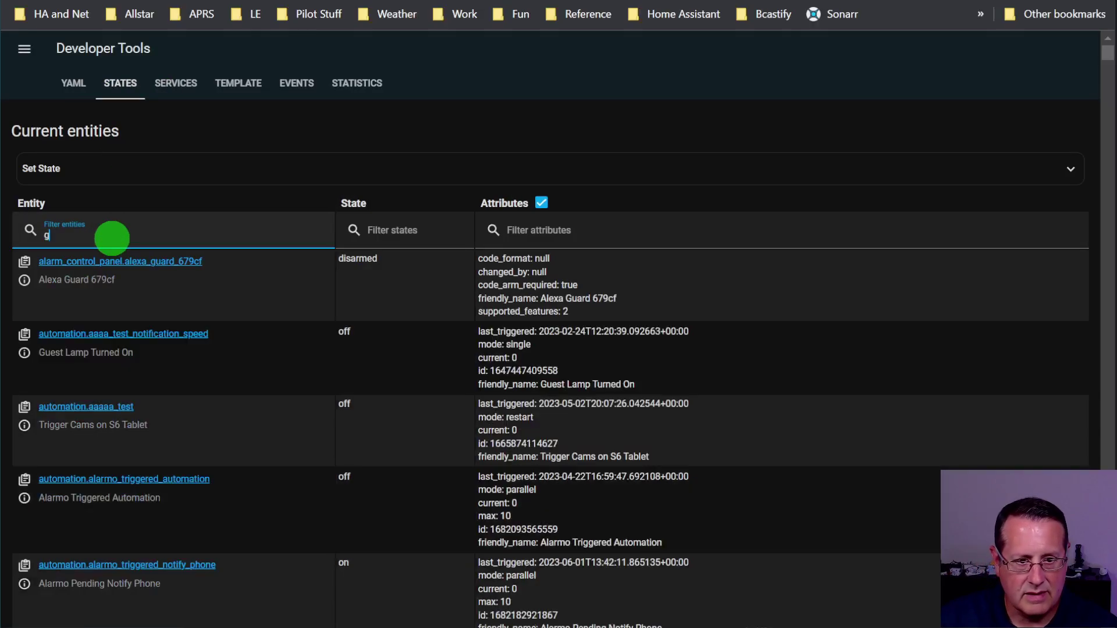
type("ame room fan")
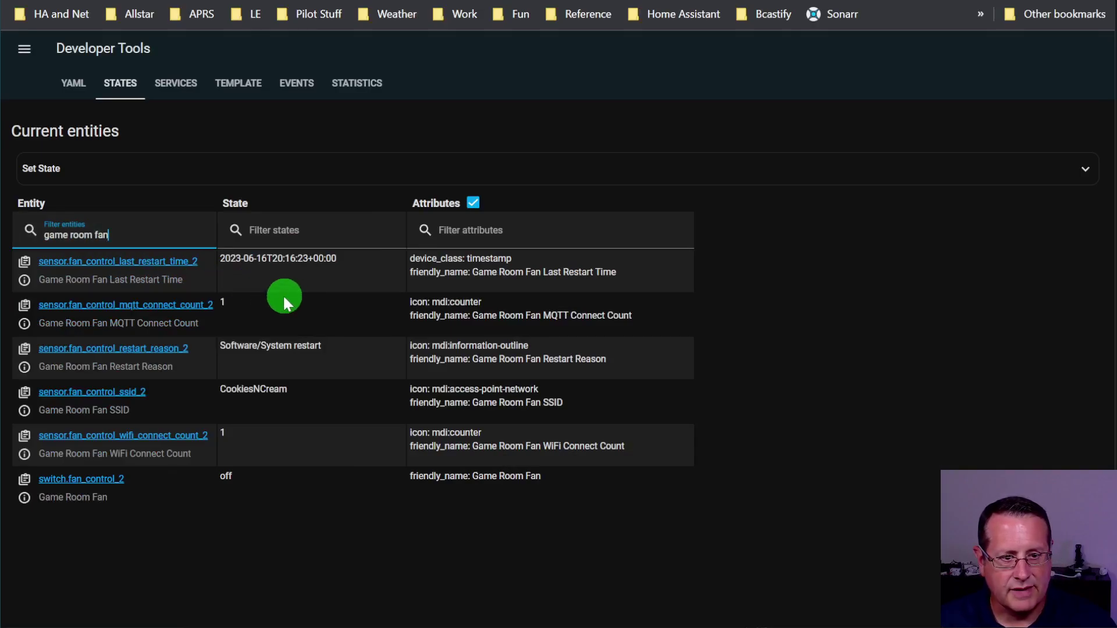
Step: Open the switch.fan_control_2 details and use its more-options menu to reach the device page
left_click(24, 498)
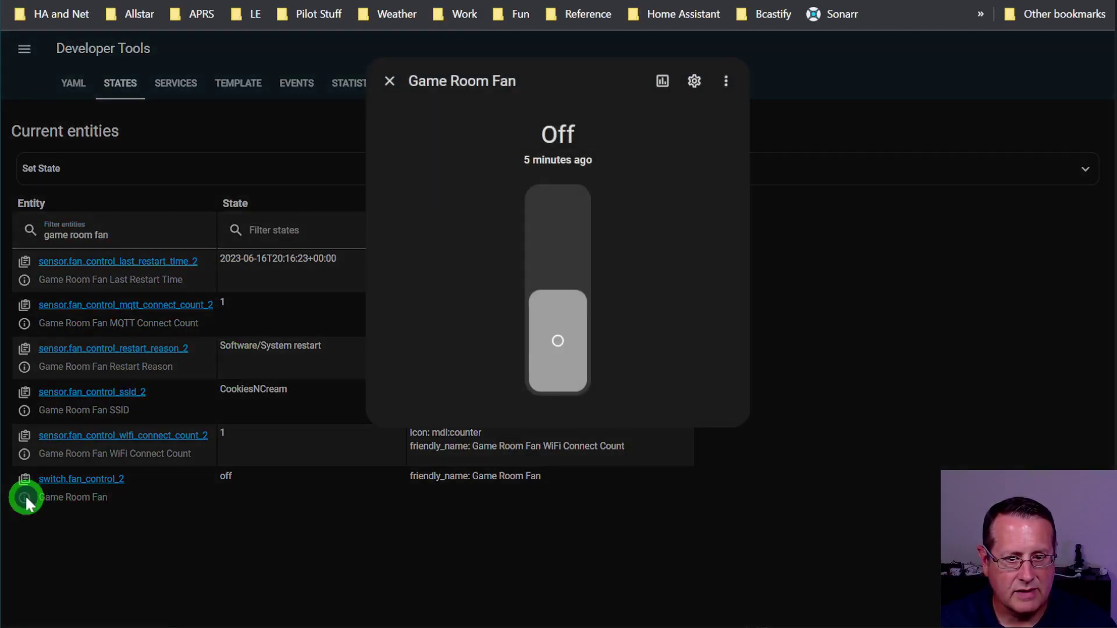
left_click(695, 81)
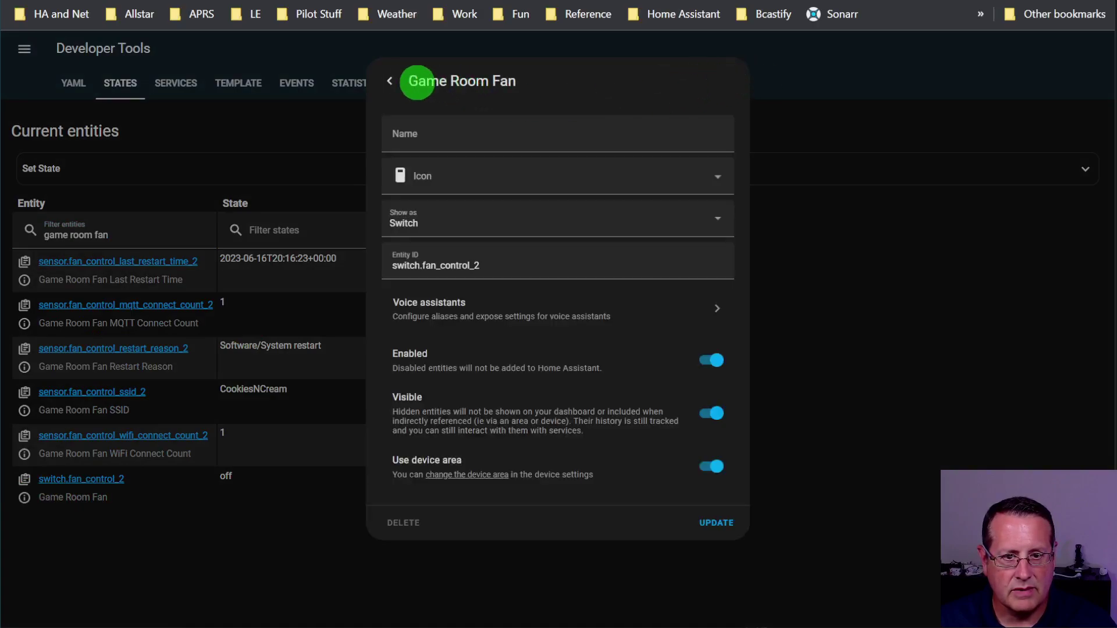
left_click(388, 81)
left_click(137, 533)
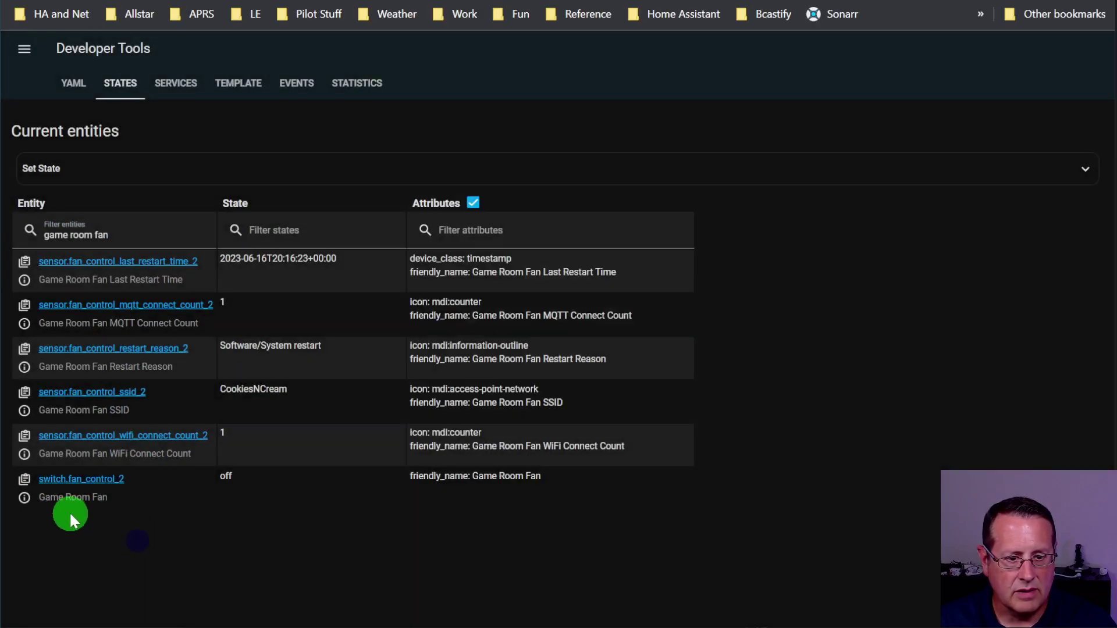
left_click(83, 476)
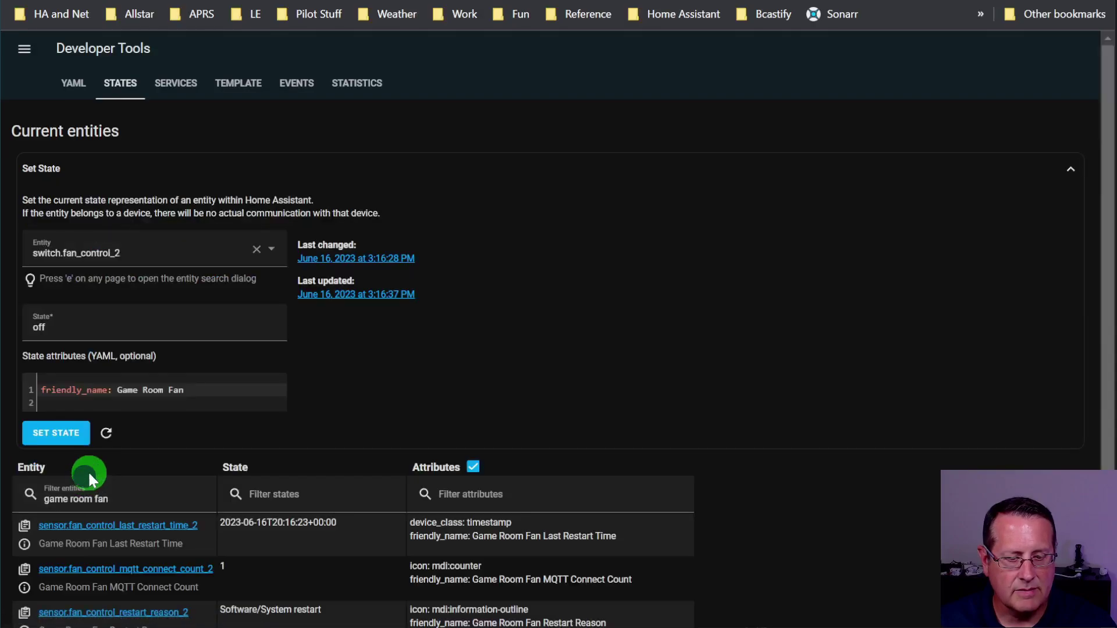
scroll(140, 470, "down", 1)
scroll(140, 470, "down", 2)
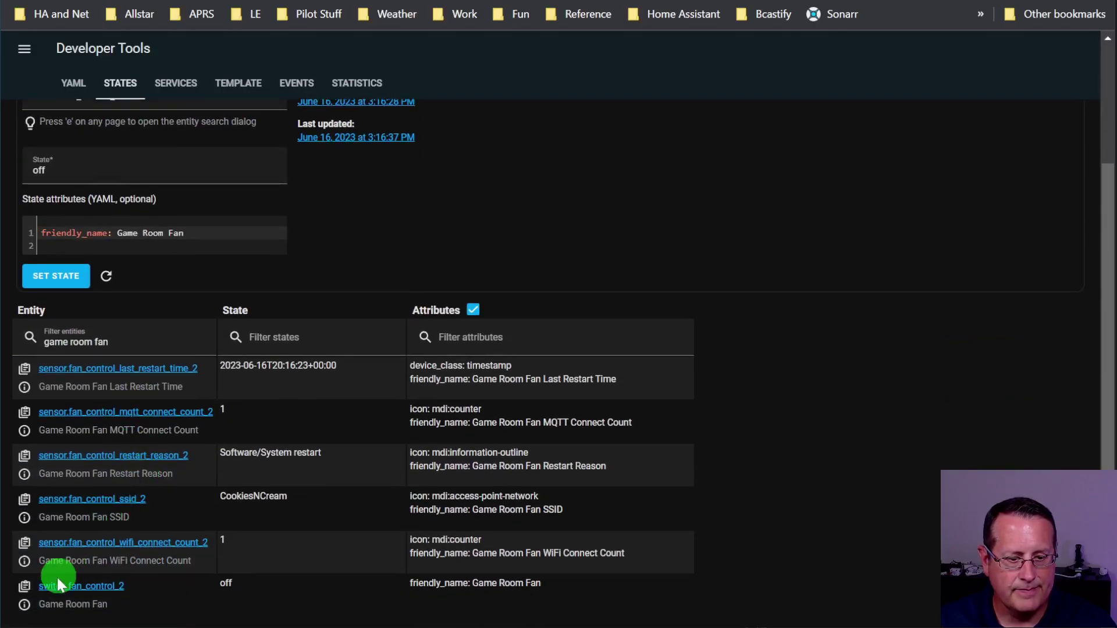
left_click(24, 603)
left_click(725, 84)
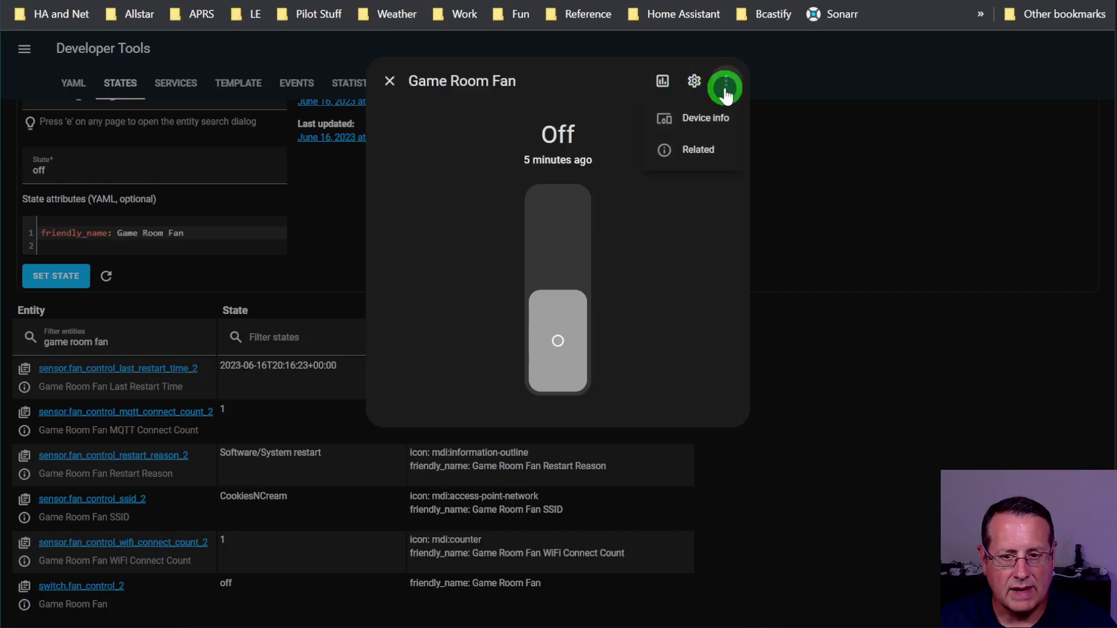
left_click(707, 118)
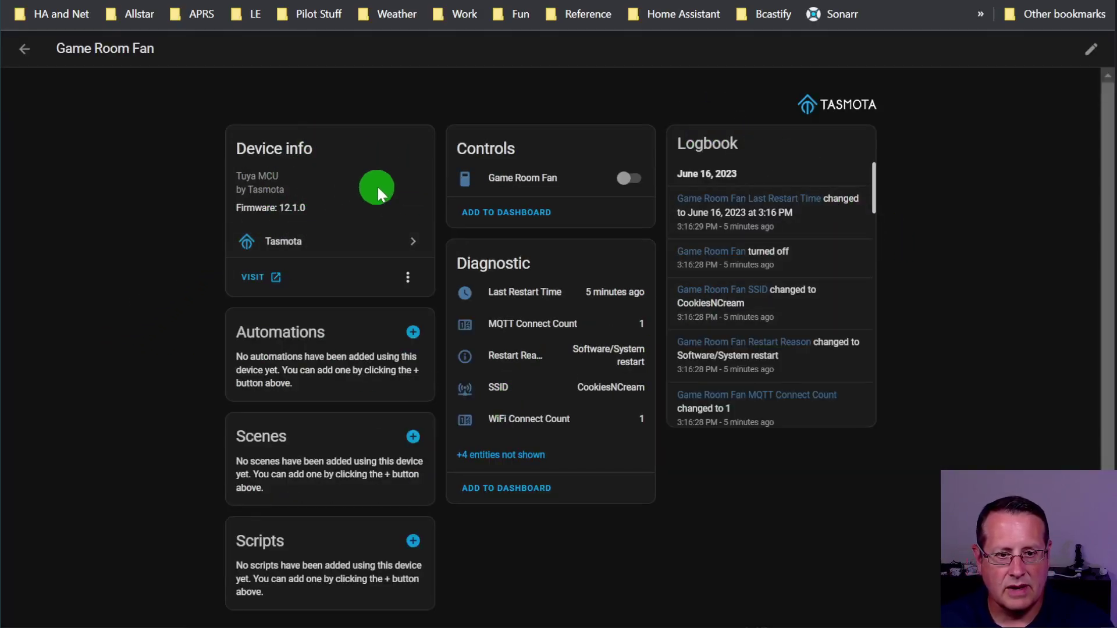
Step: Toggle the Game Room Fan on and back off from its device page
scroll(364, 193, "down", 1)
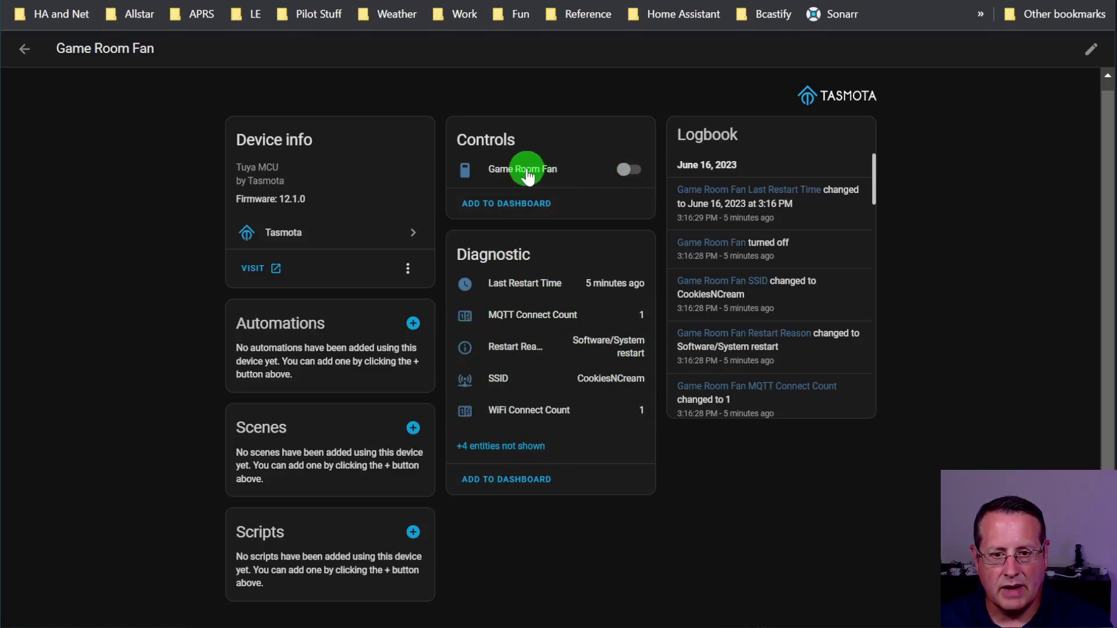
left_click(625, 170)
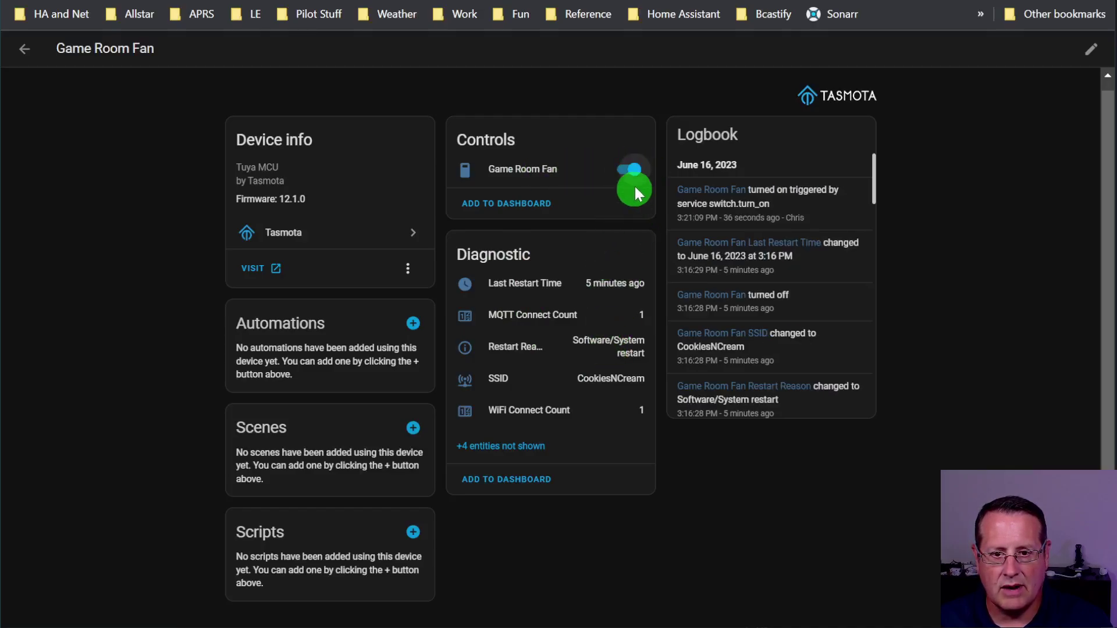
left_click(628, 169)
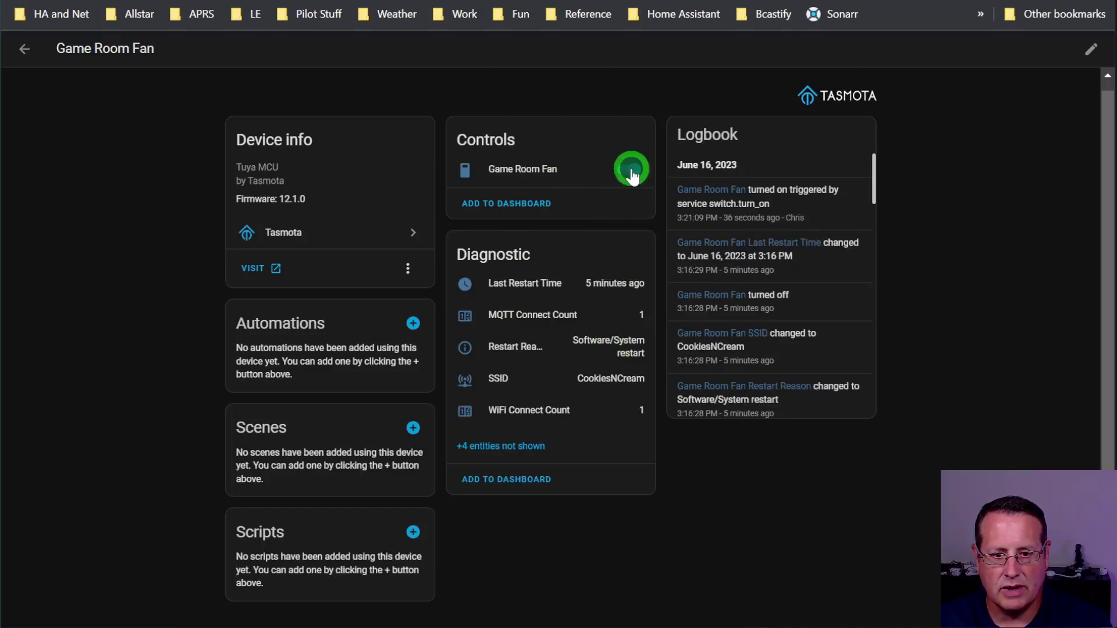
left_click(480, 169)
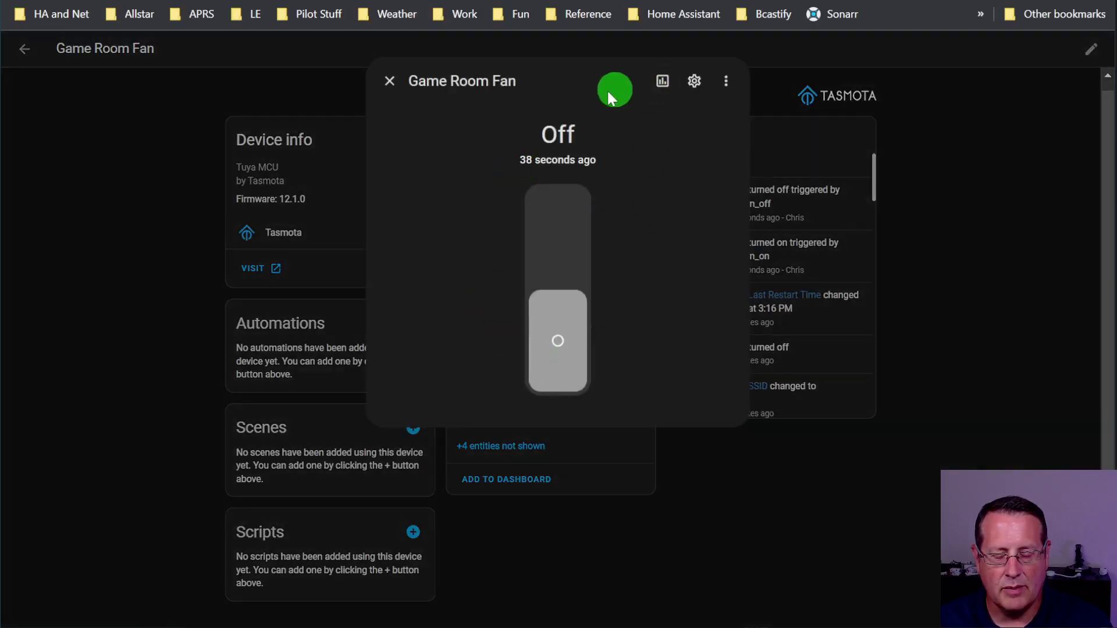
left_click(389, 79)
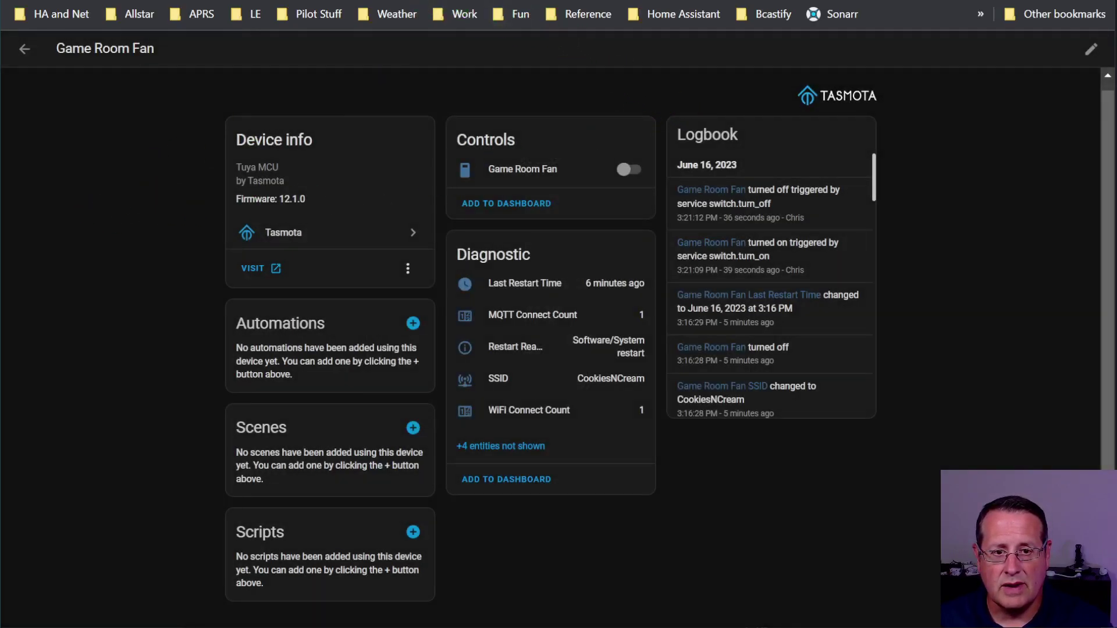
Step: Scroll the Ghost blog draft down to 'The YAML Way' section
key("ctrl+Tab")
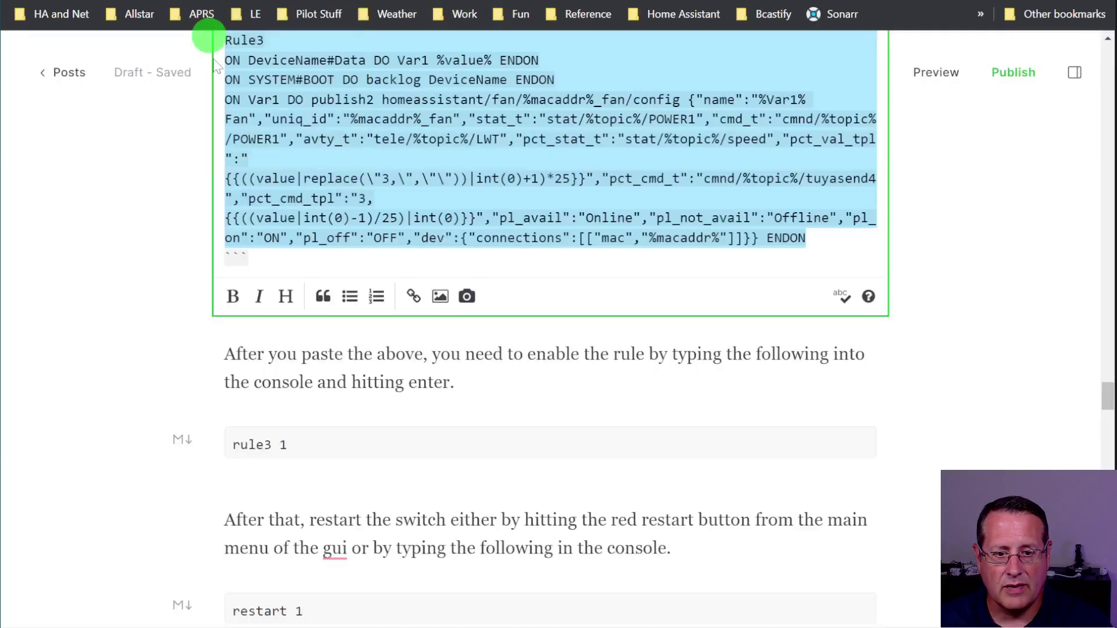
scroll(233, 376, "down", 5)
scroll(113, 376, "down", 6)
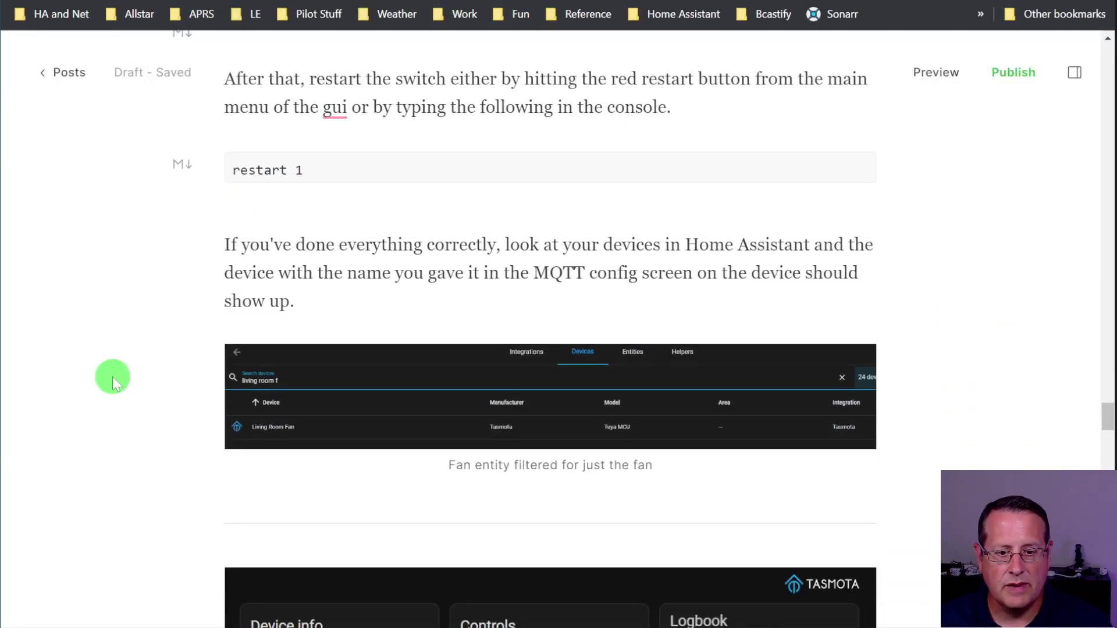
scroll(113, 376, "down", 6)
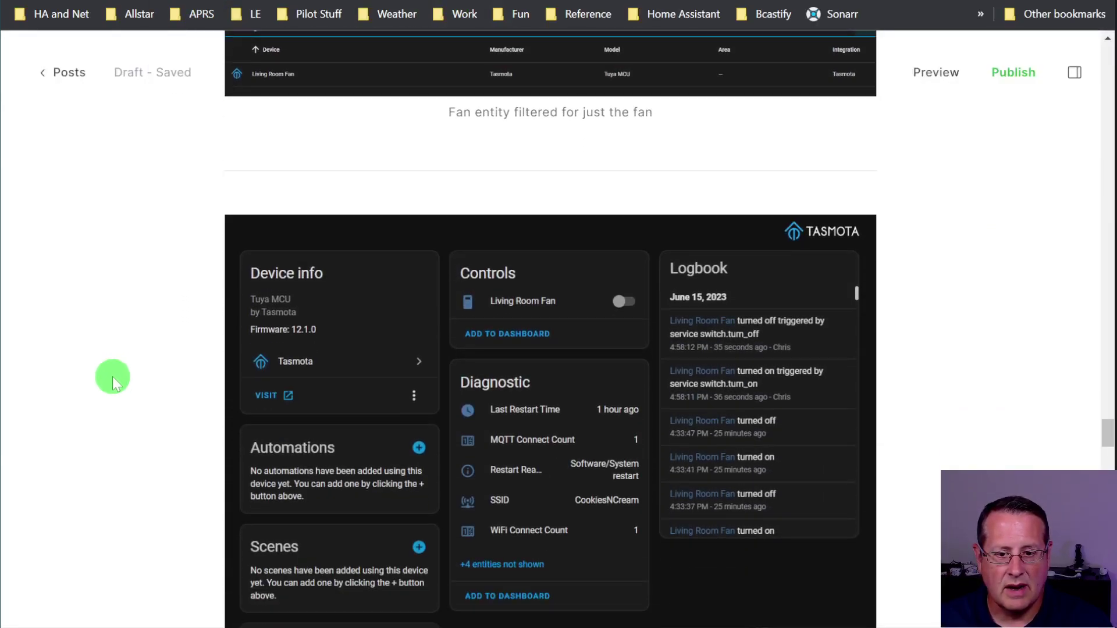
scroll(133, 301, "down", 5)
scroll(133, 300, "down", 9)
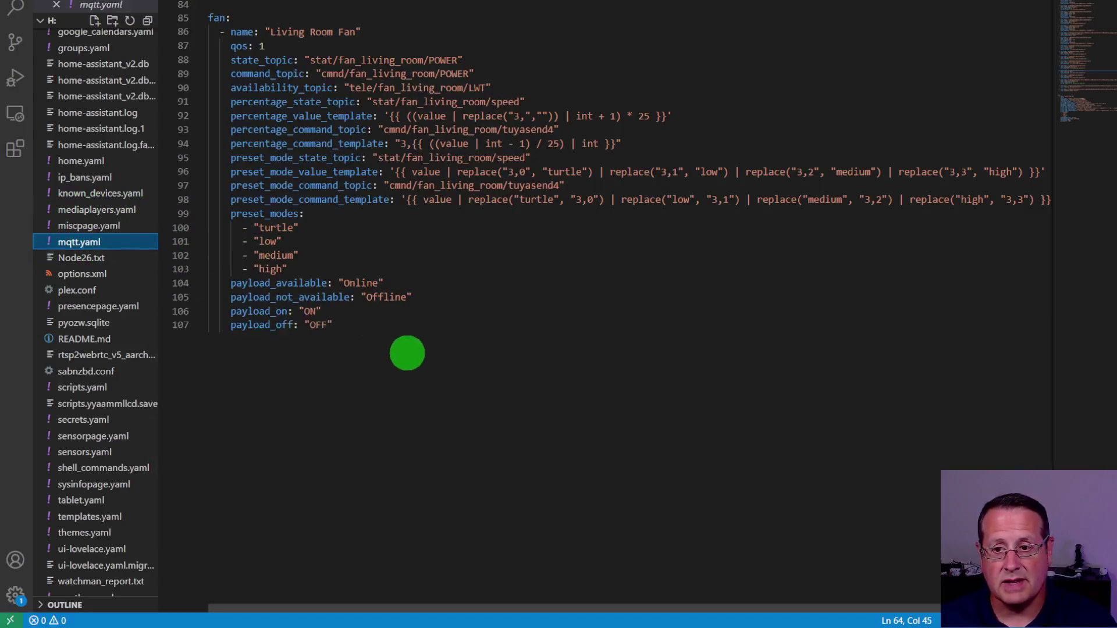
Step: Add and then delete 'mqtt:' above fan:, removing the extra blank line
scroll(279, 248, "up", 4)
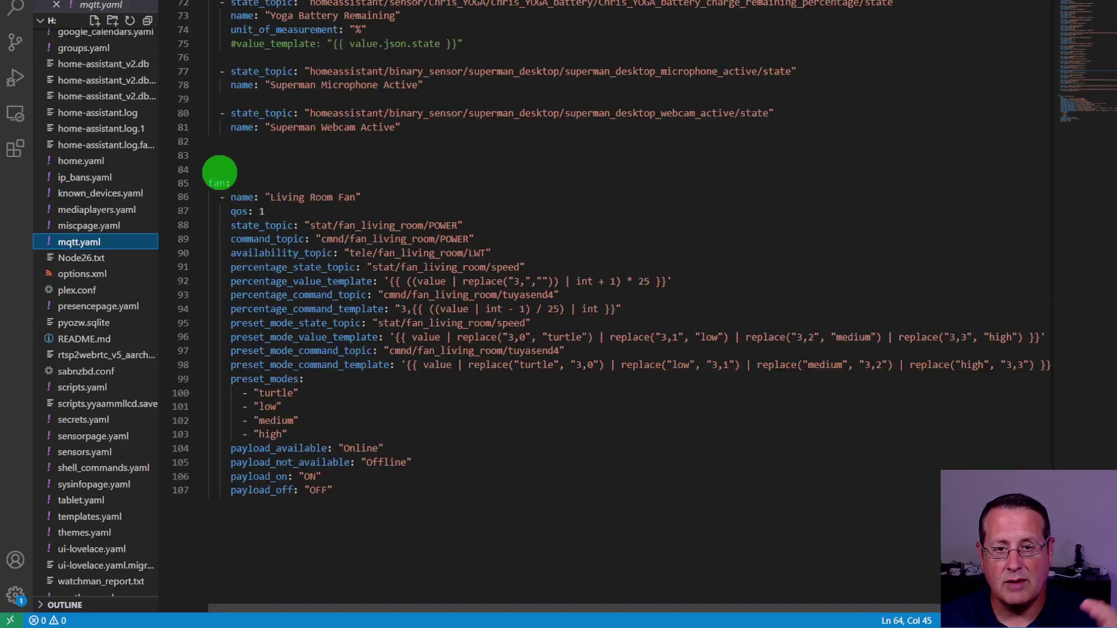
left_click(207, 169)
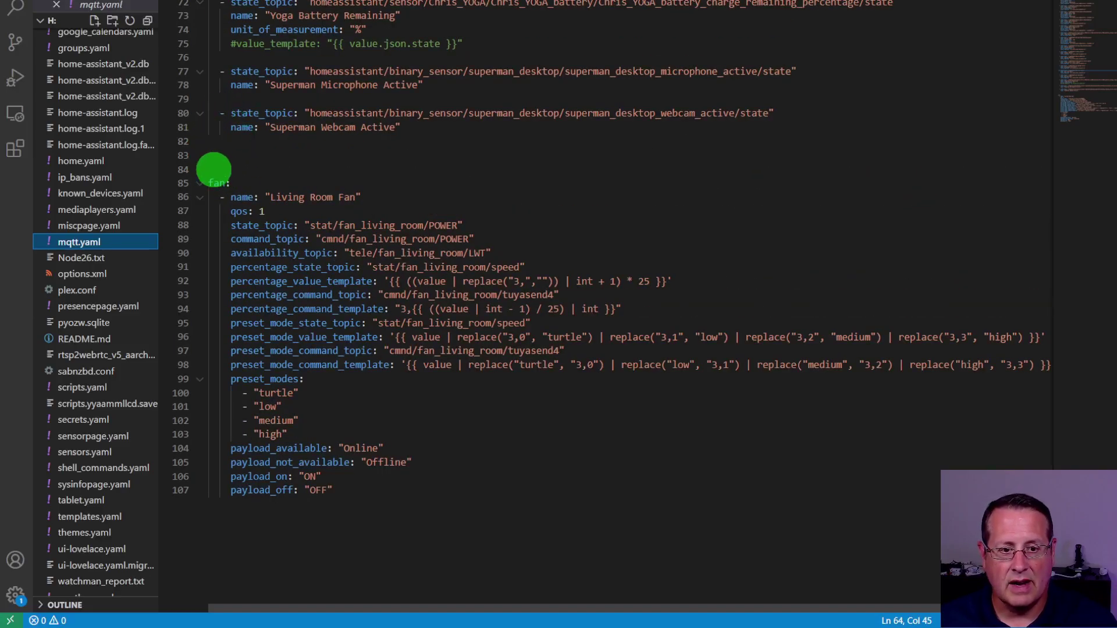
type("ma")
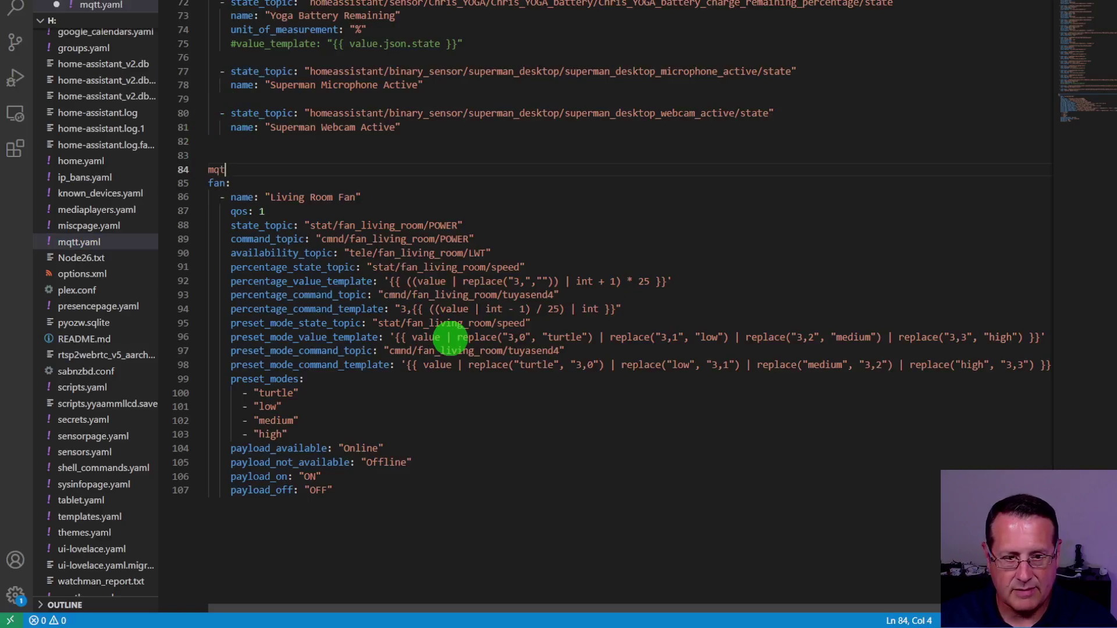
key("Down")
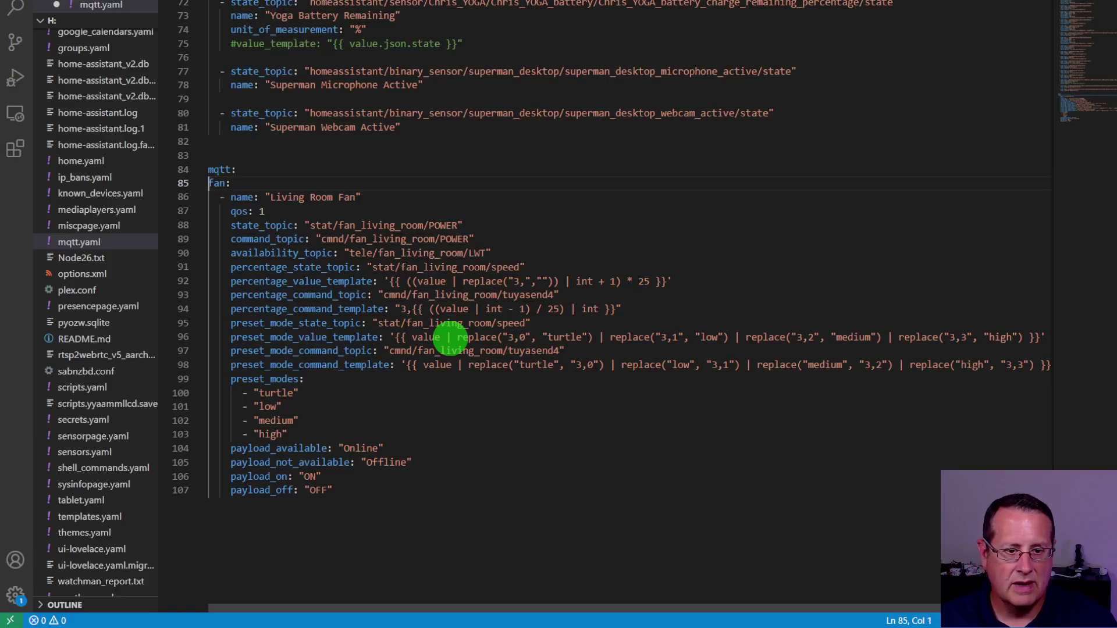
key("BackSpace")
key("ctrl+z")
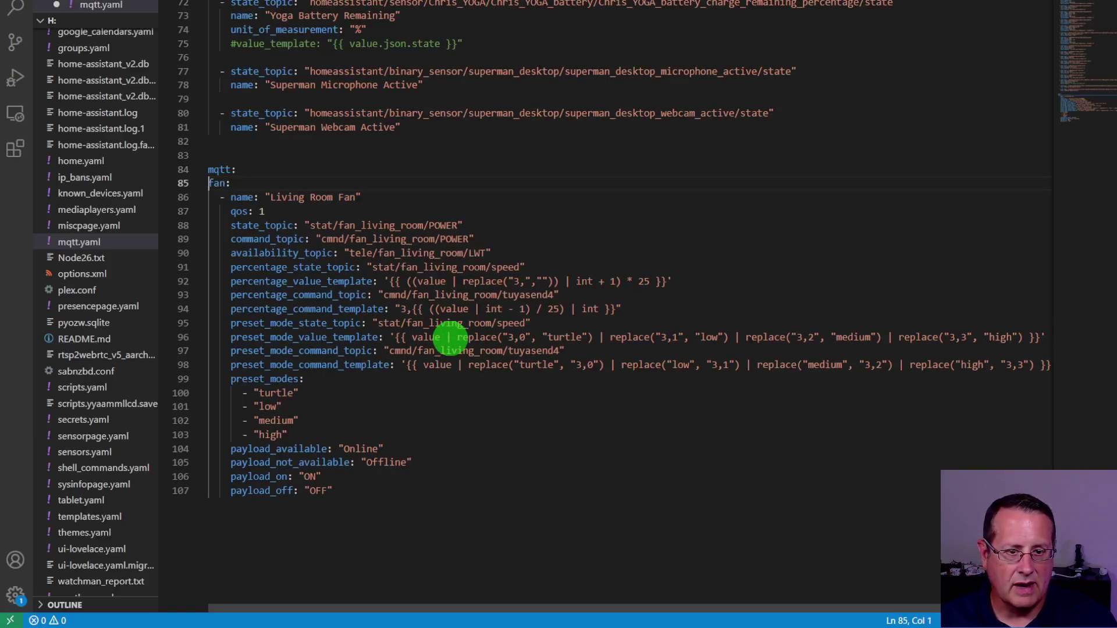
key("Up")
key("shift+Right")
key("shift+Right")
key("shift+Right")
key("shift+Right")
key("shift+Right")
key("BackSpace")
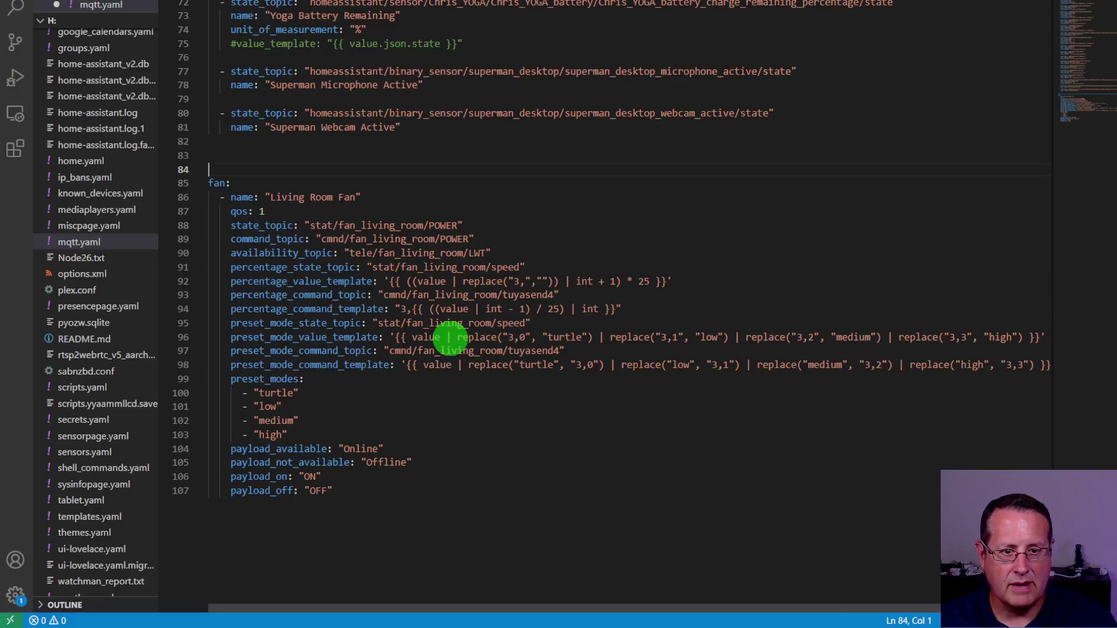
key("BackSpace")
key("Down")
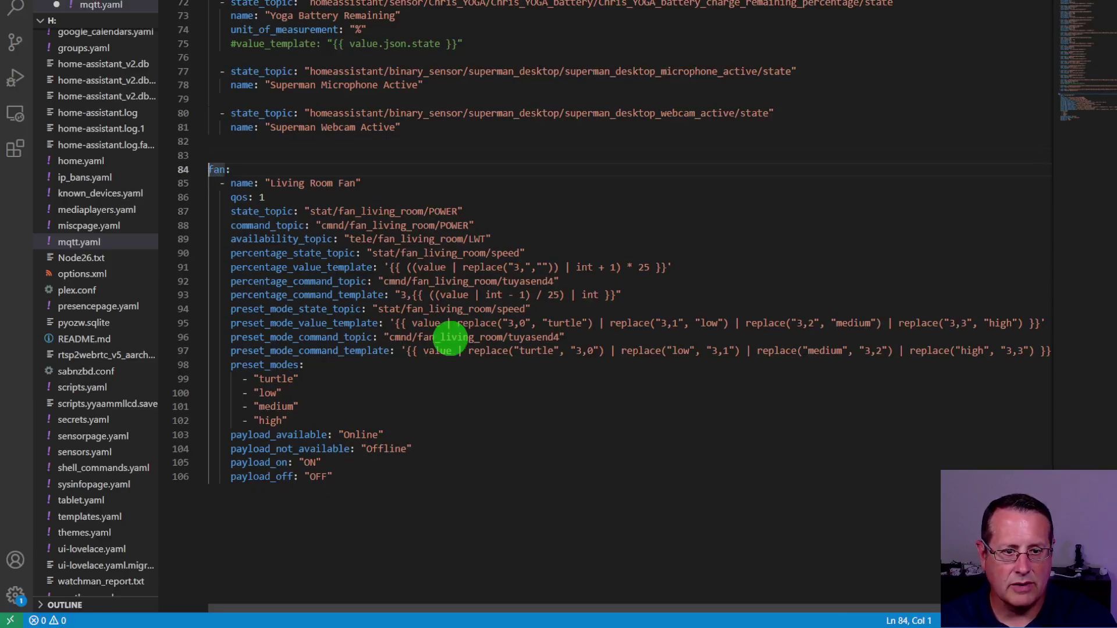
key("Up")
key("End")
key("Down")
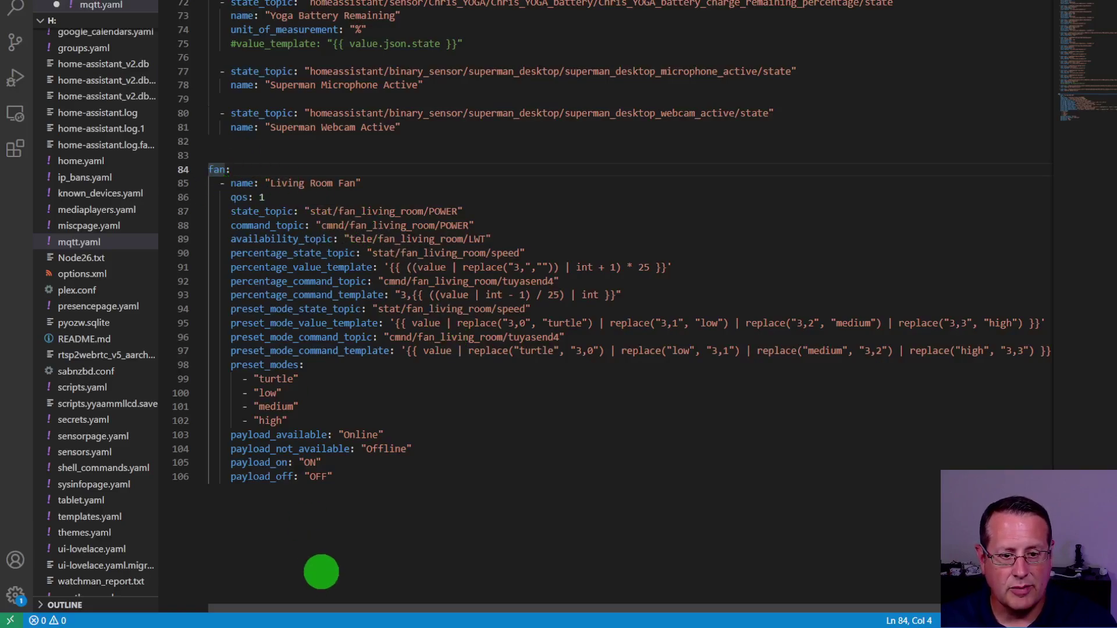
Step: Add blank unindented lines after payload_off at the end of the fan block
left_click(344, 481)
key("Return")
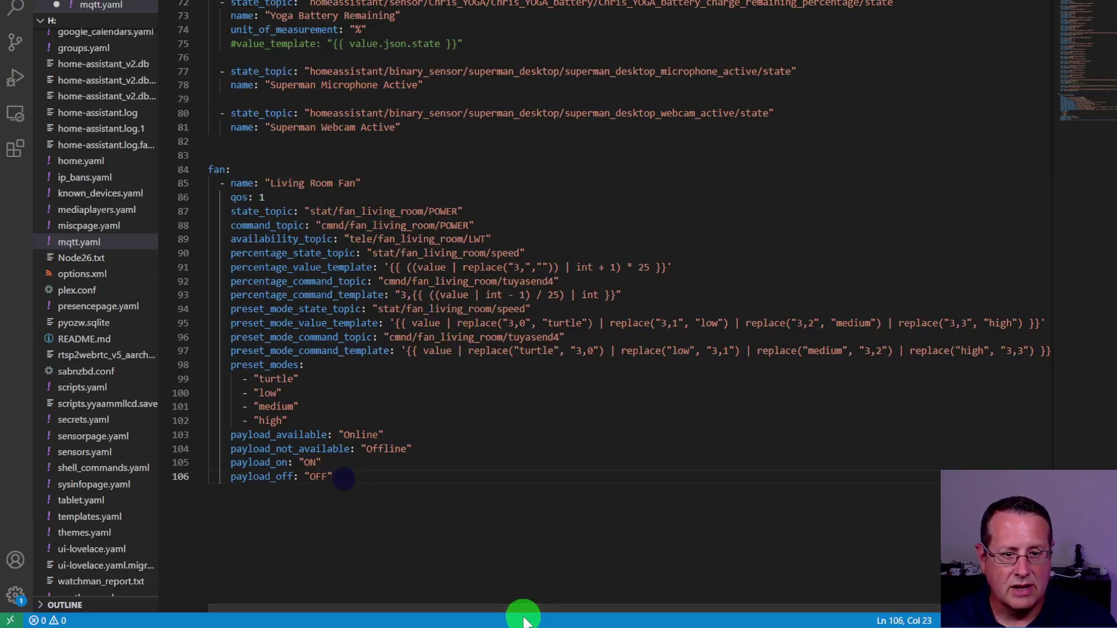
key("Return")
key("BackSpace")
key("BackSpace")
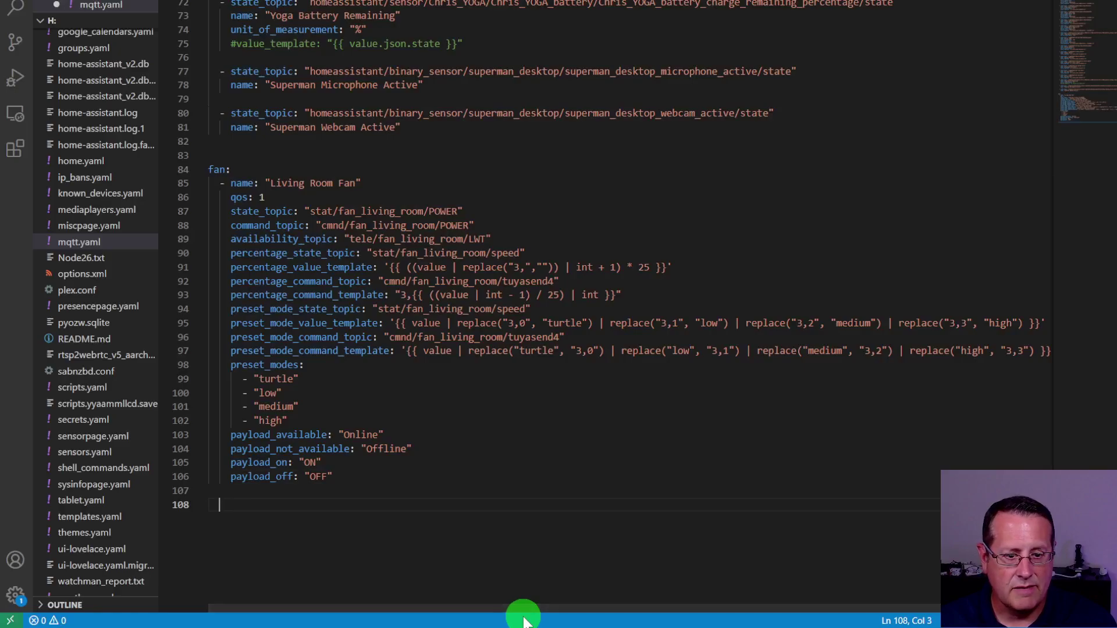
Step: Open the Living Room Fan code block and select from '- name' through payload_off
left_click(524, 622)
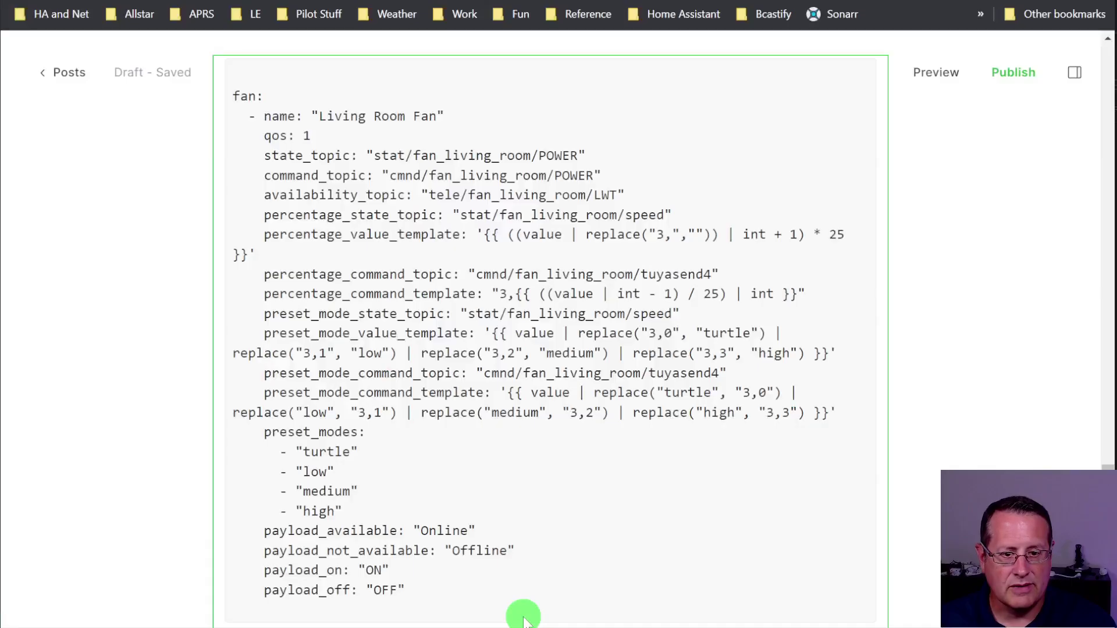
scroll(408, 536, "down", 1)
scroll(418, 526, "up", 1)
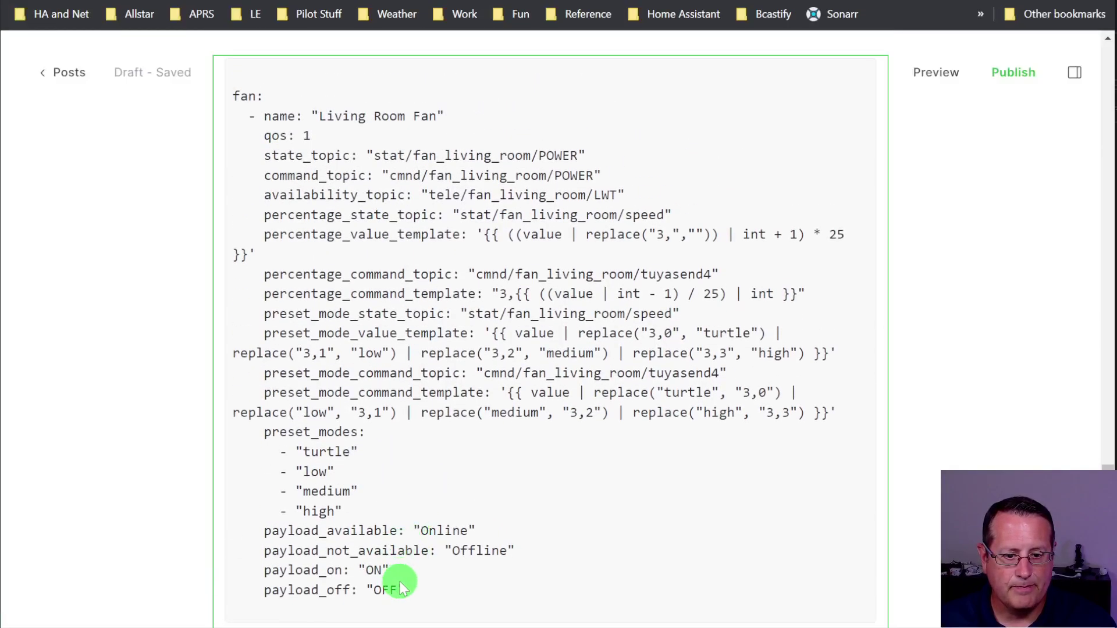
scroll(387, 578, "down", 1)
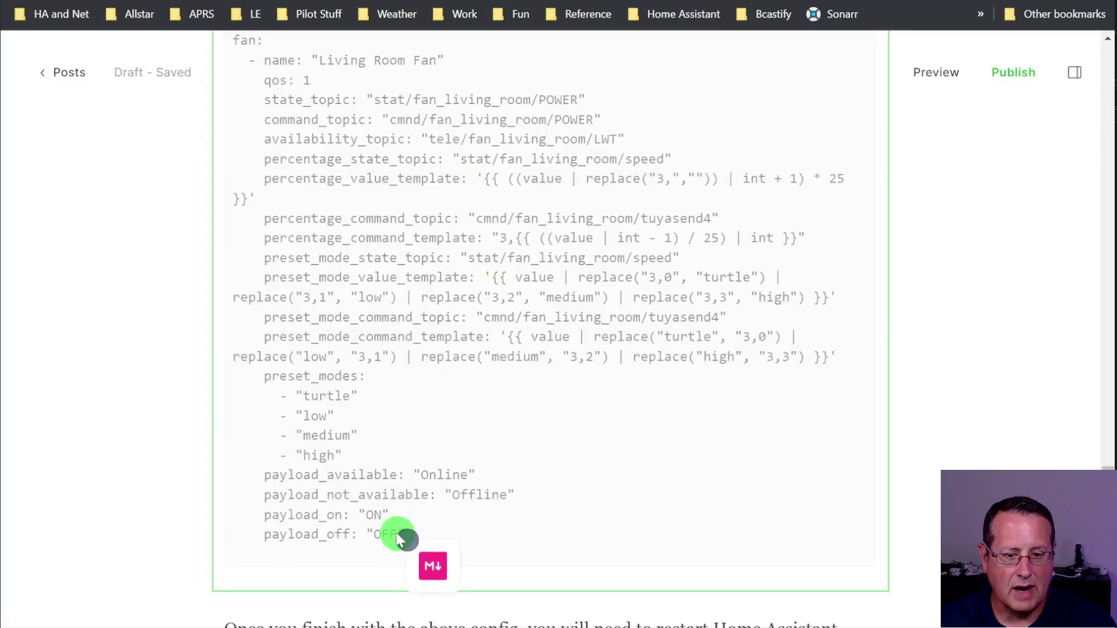
left_click(584, 437)
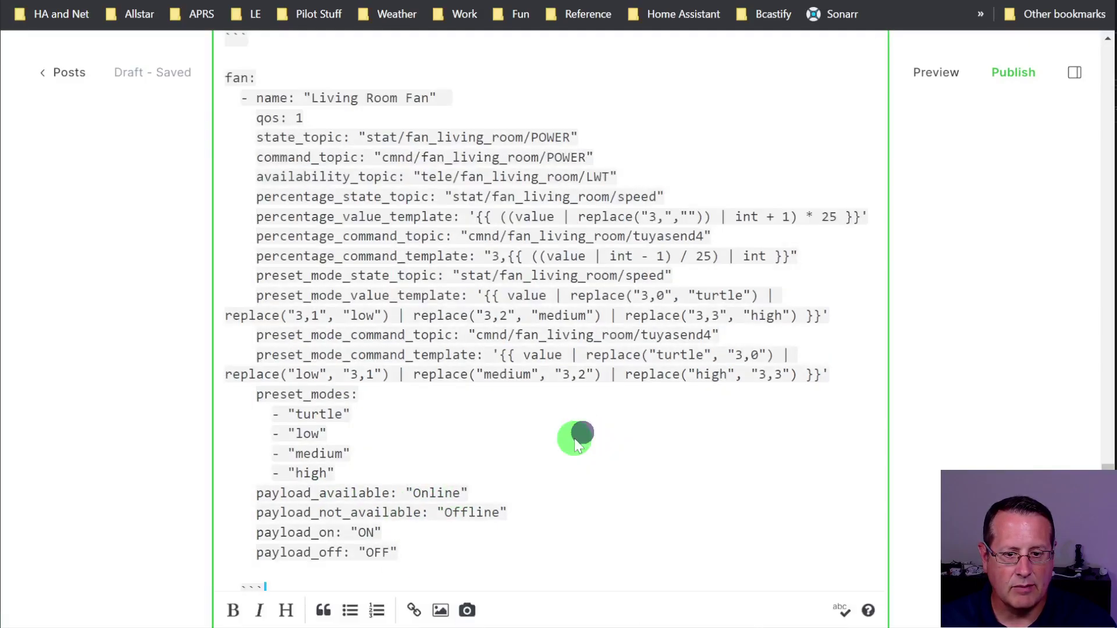
left_click_drag(438, 519, 230, 99)
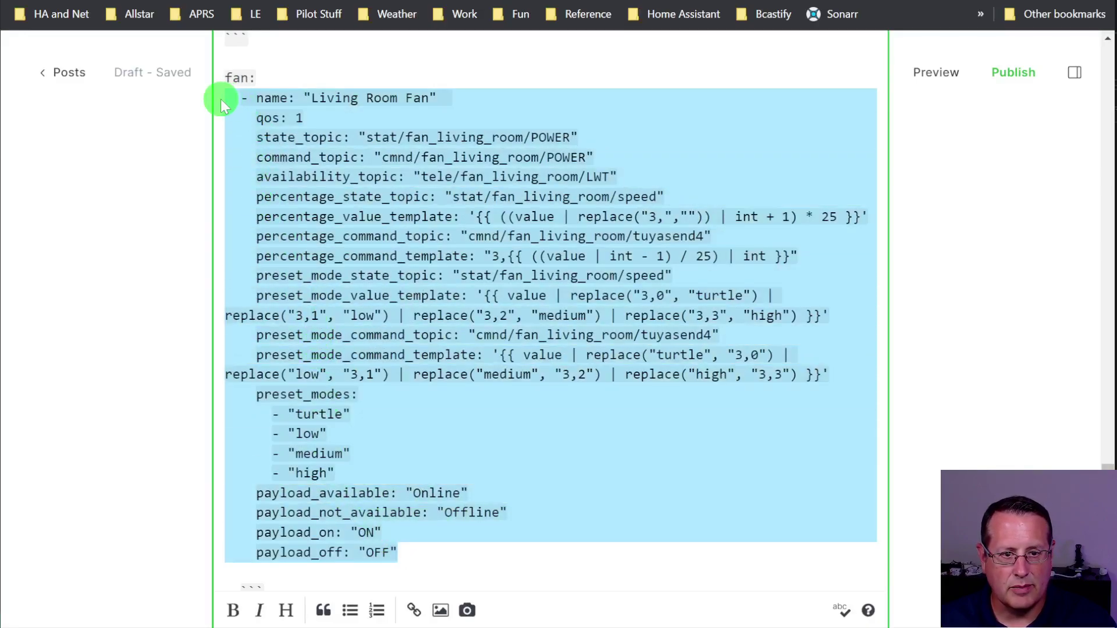
Step: Paste the copied living room fan configuration into mqtt.yaml below the existing entry
key("ctrl+c")
key("alt+Tab")
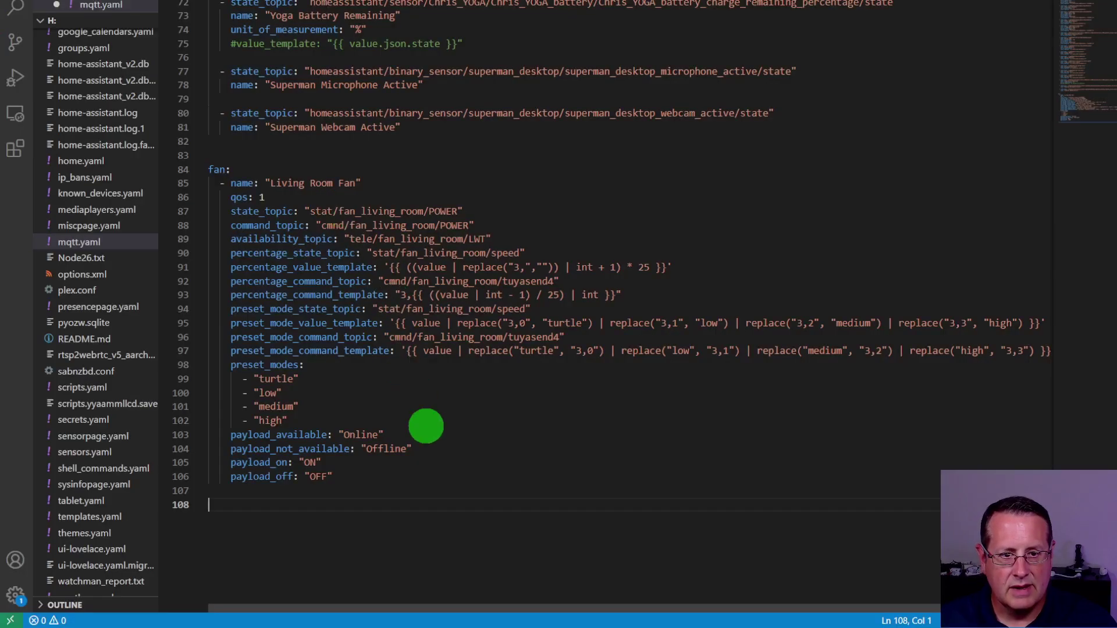
left_click(444, 481)
key("ctrl+v")
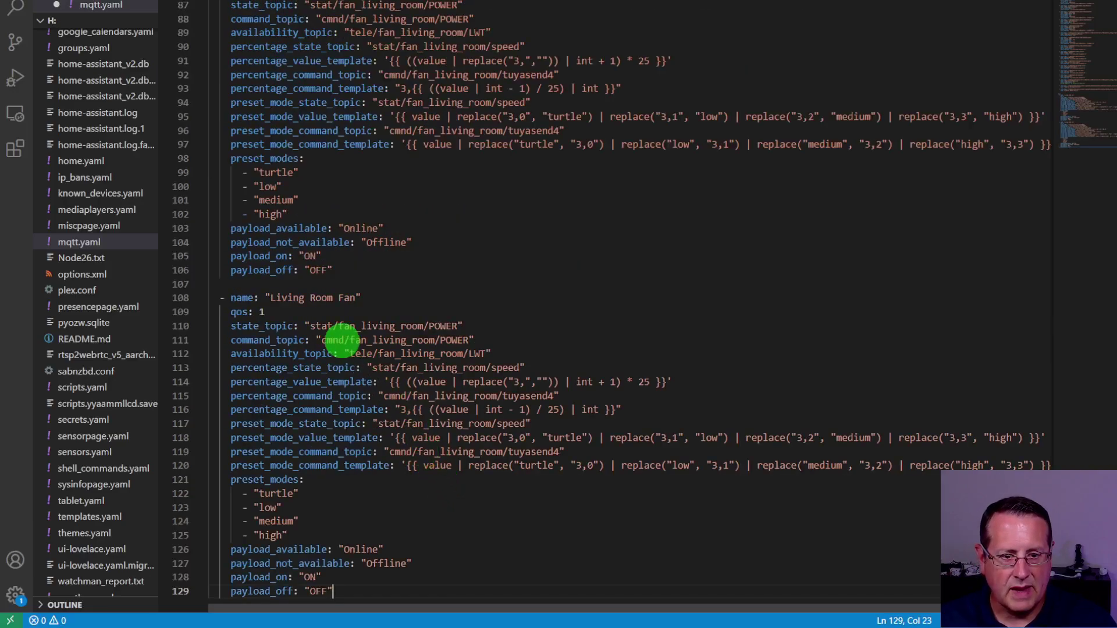
Step: Rename the pasted entry from Living Room Fan to Game Room Fan
double_click(303, 298)
key("BackSpace")
key("BackSpace")
key("BackSpace")
key("BackSpace")
key("BackSpace")
key("BackSpace")
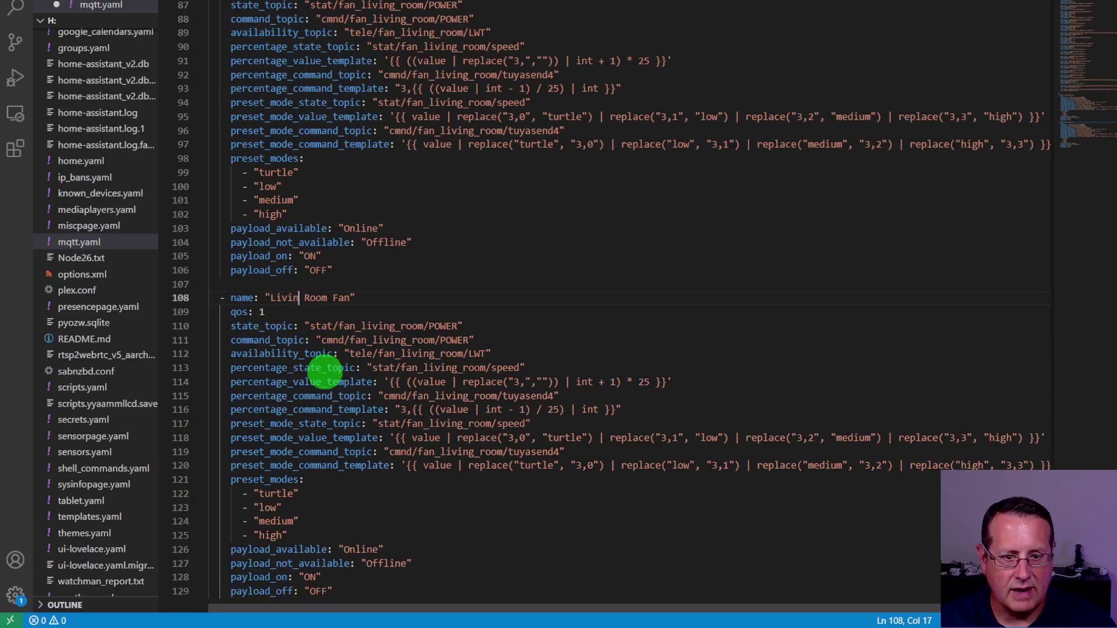
type("Game")
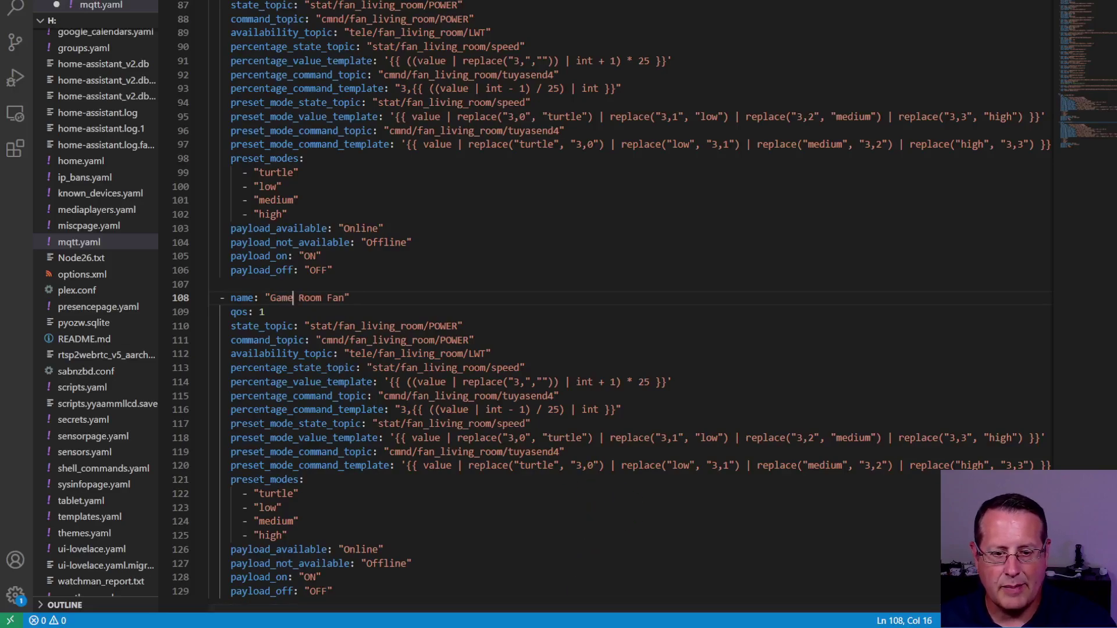
key("alt+Tab")
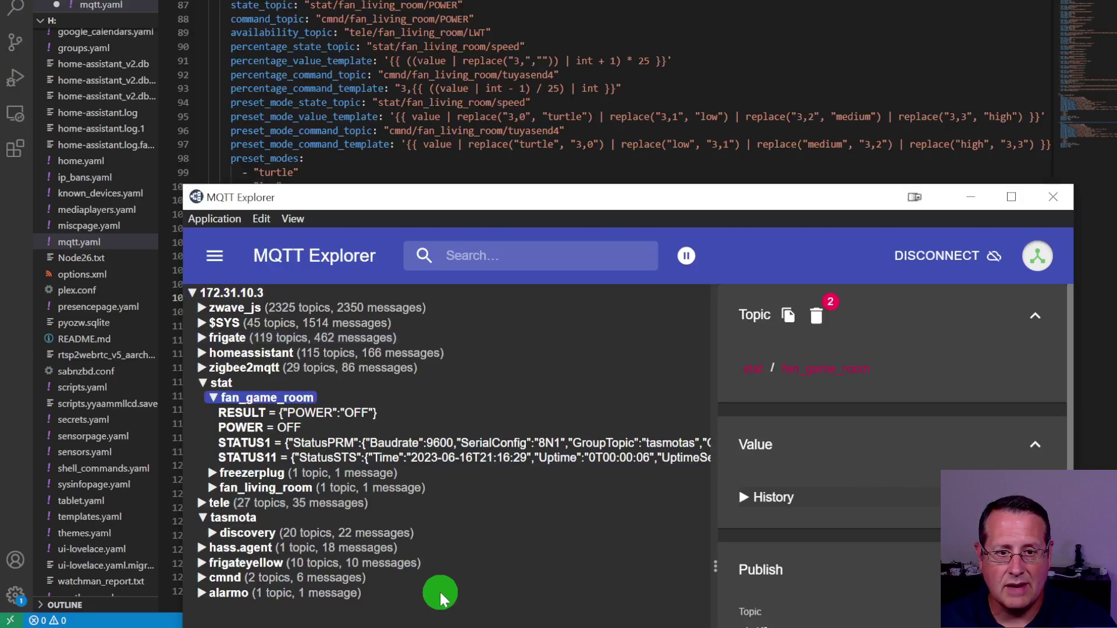
Step: Confirm the game room fan's topic appears under stat/fan_game_room in MQTT Explorer
left_click(392, 168)
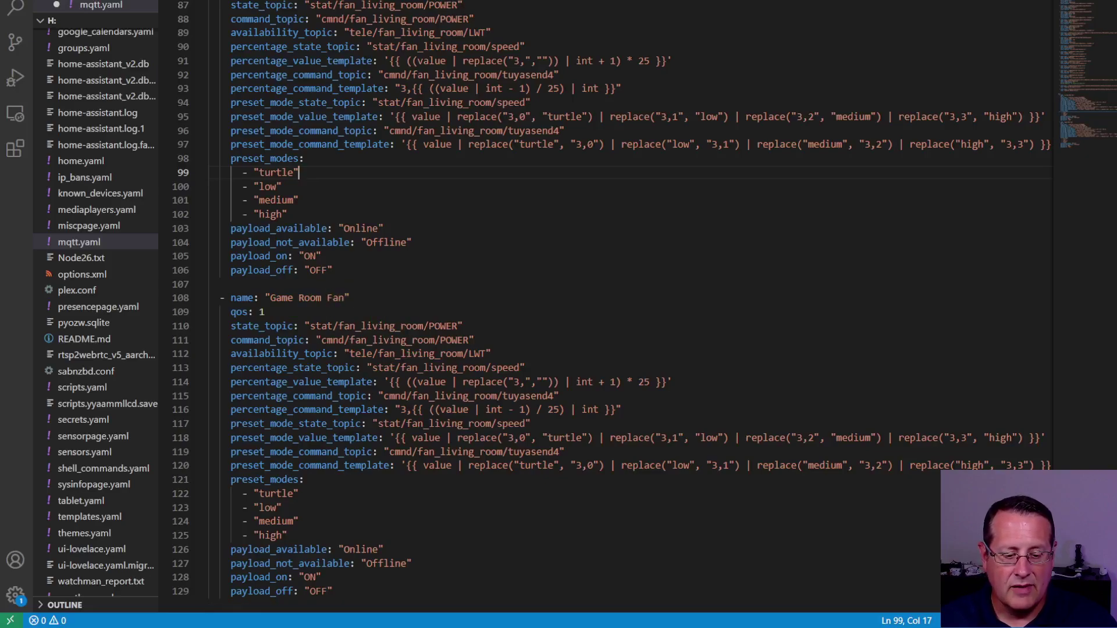
key("alt+Tab")
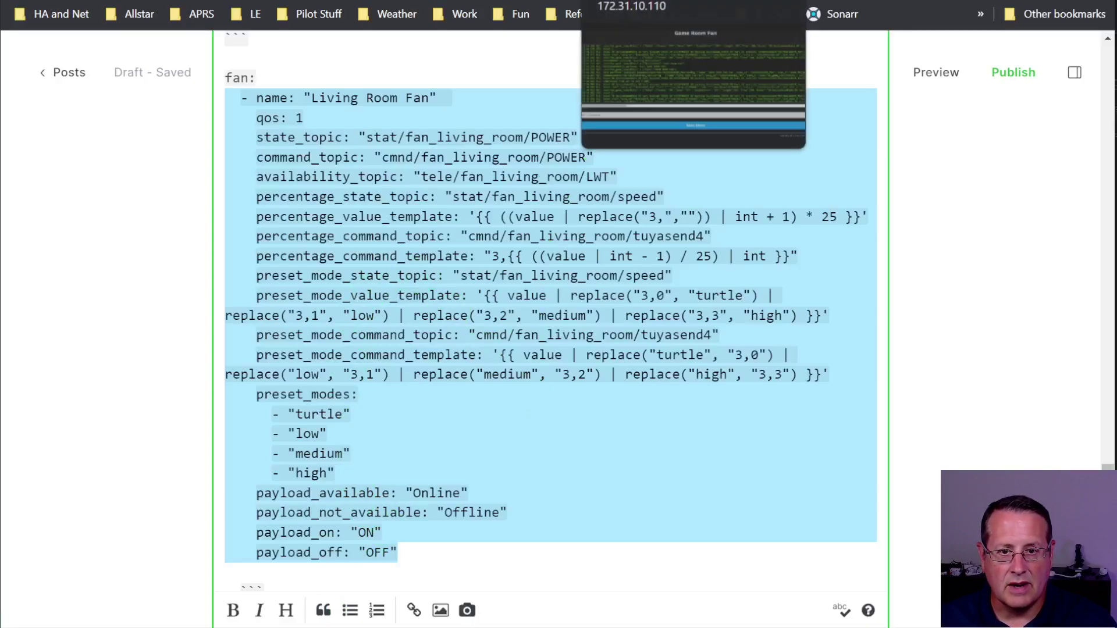
Step: Scroll through the fan_game_room messages in the Game Room Fan's Tasmota console log
left_click(640, 0)
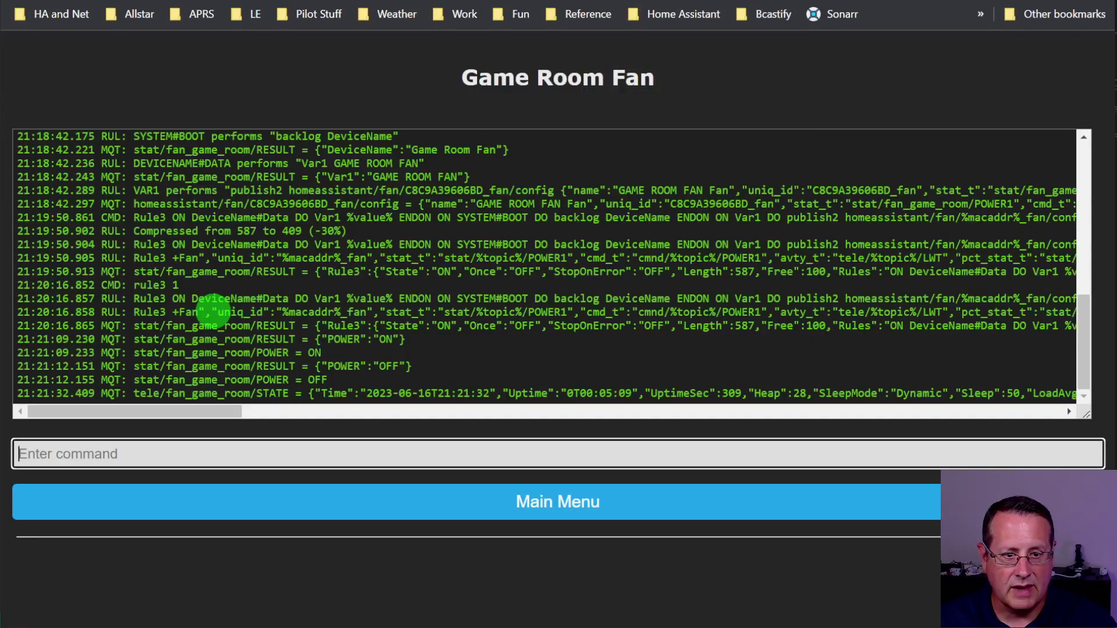
scroll(221, 324, "up", 2)
scroll(344, 352, "down", 2)
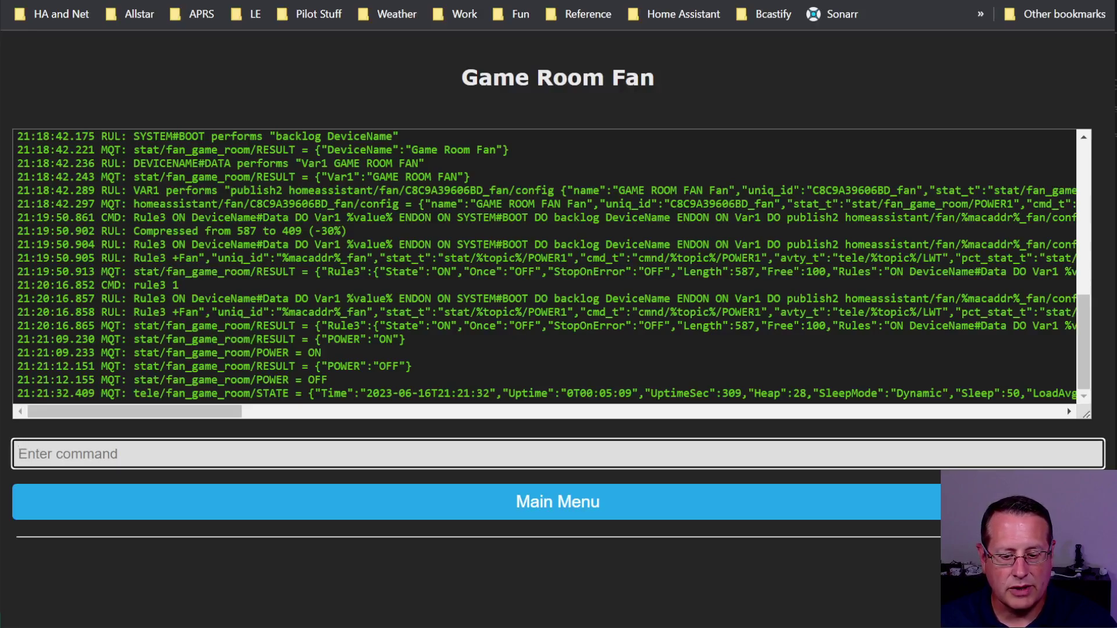
key("alt+Tab")
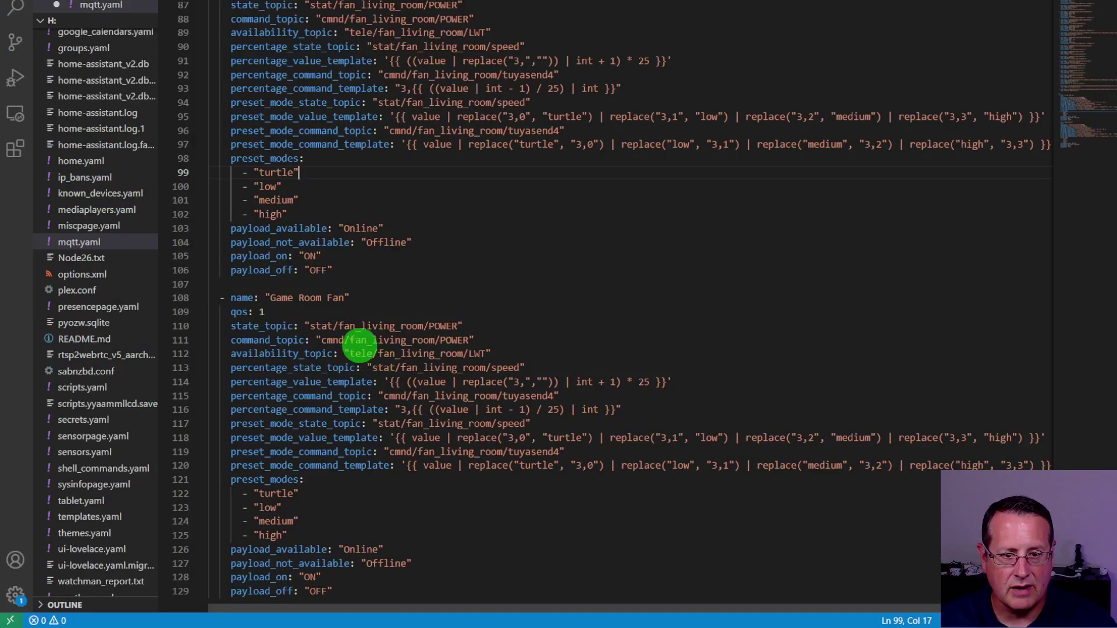
Step: Change the Game Room Fan's state_topic and other topics from fan_living_room to fan_game_room
left_click_drag(338, 325, 424, 326)
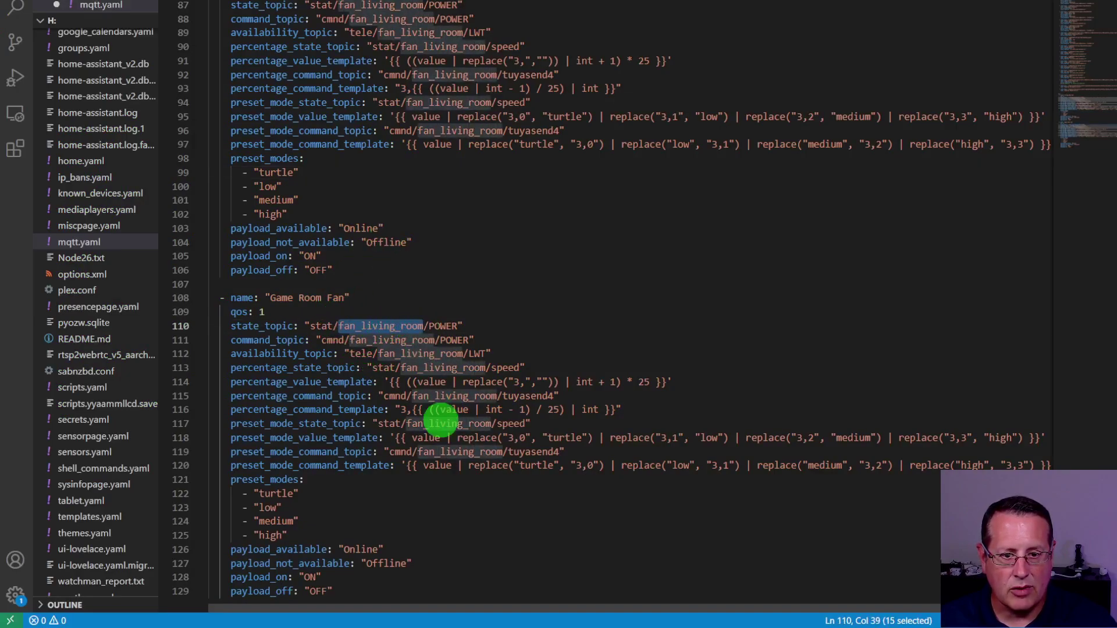
type("f")
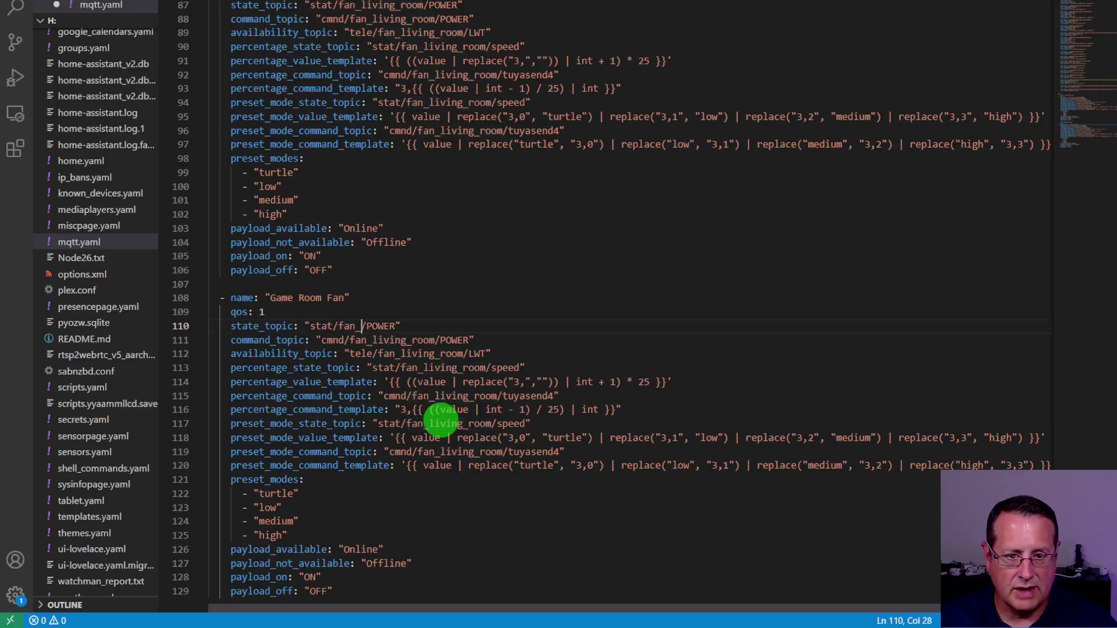
type("an_game_room")
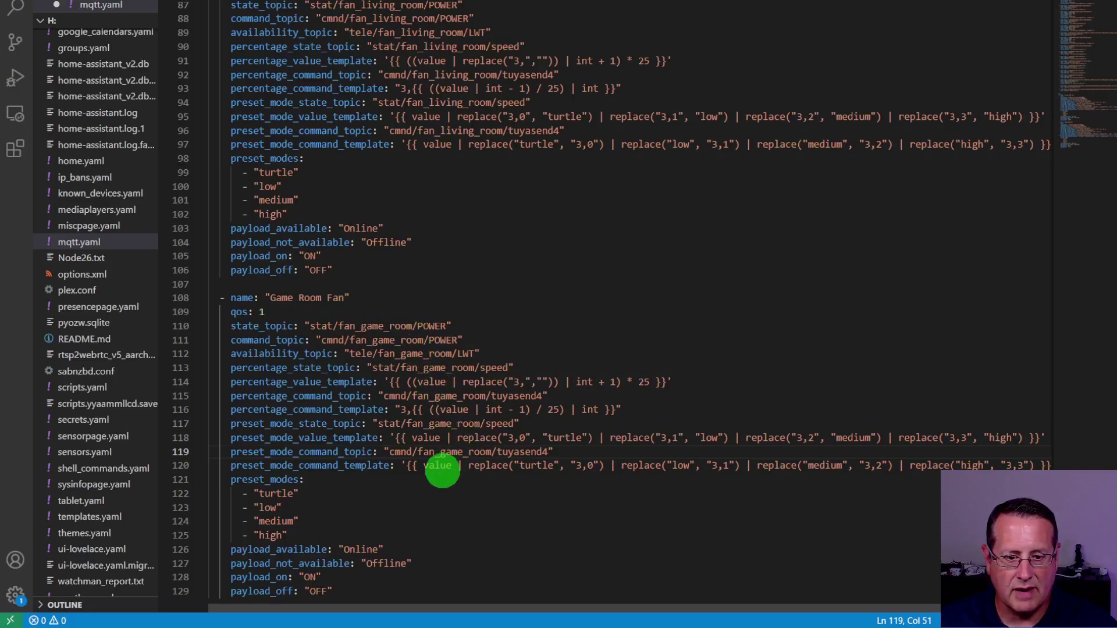
scroll(442, 473, "down", 3)
scroll(434, 485, "up", 2)
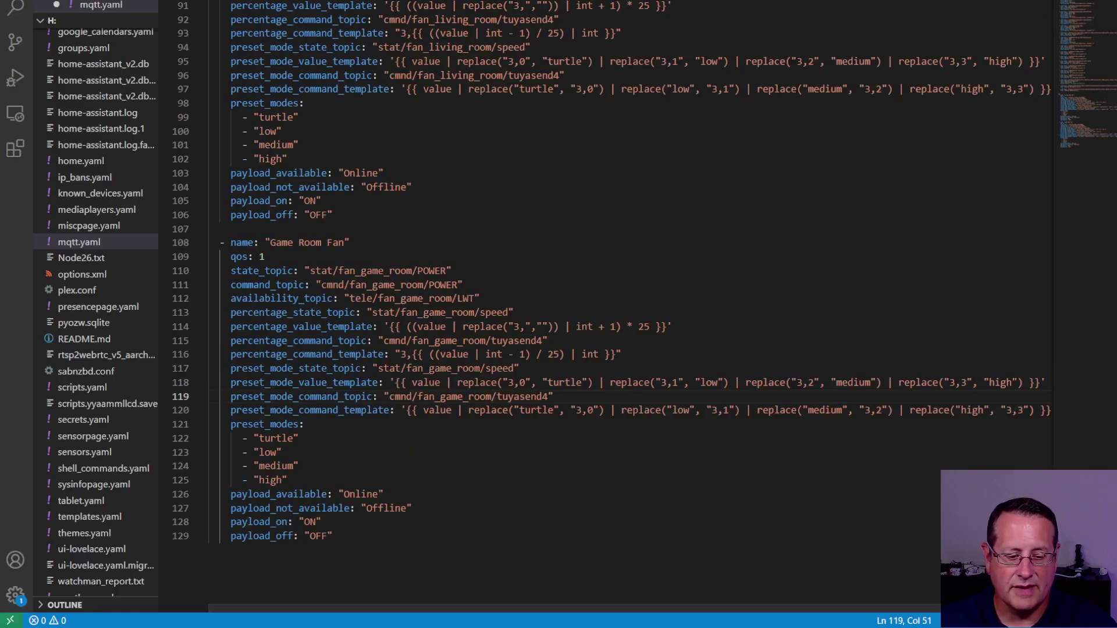
key("alt+Tab")
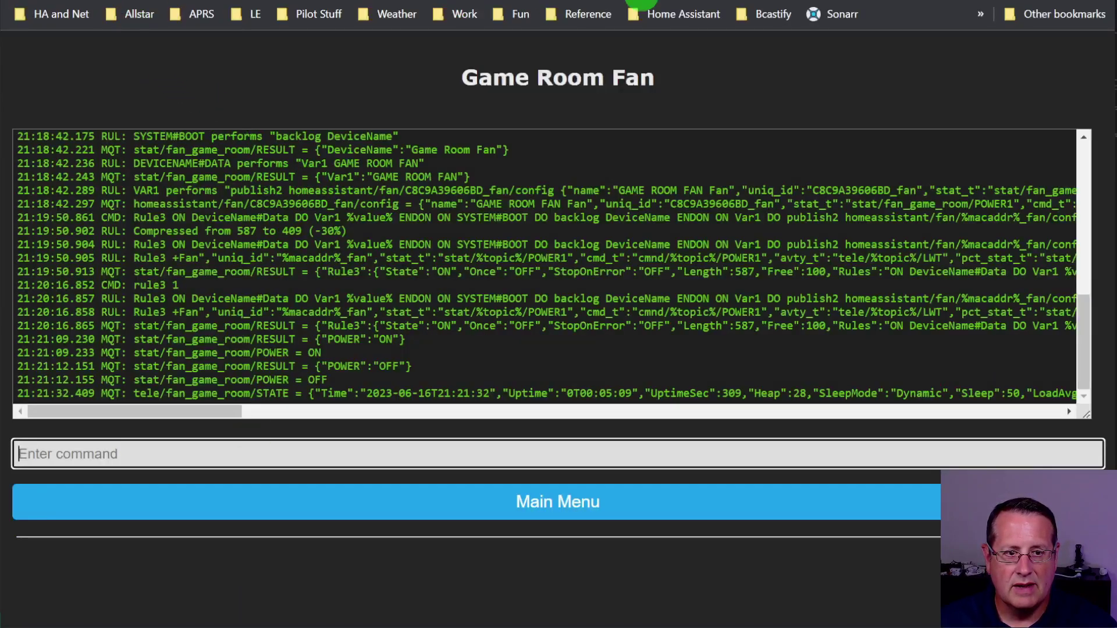
Step: Go to Settings > System through the C command palette and run a Quick reload
key("ctrl+Tab")
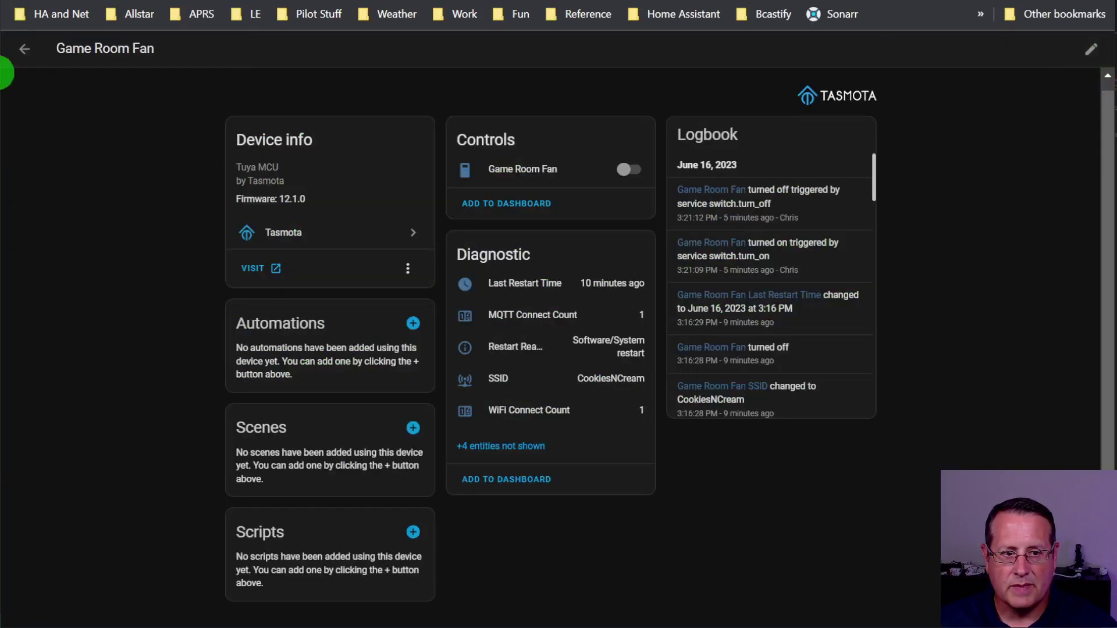
type("csetin")
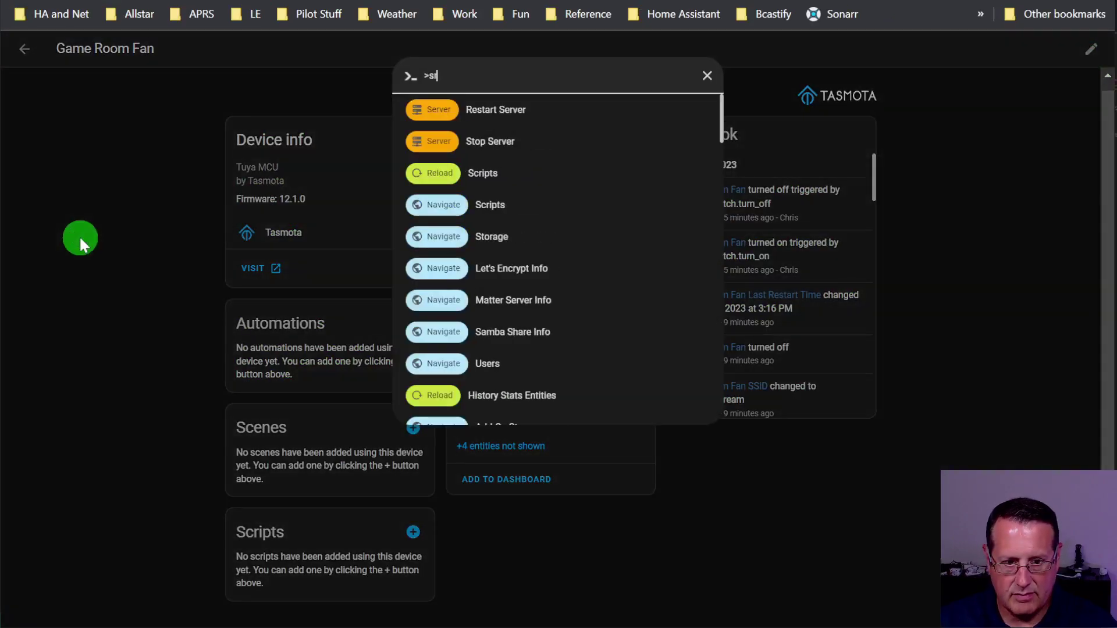
key("Return")
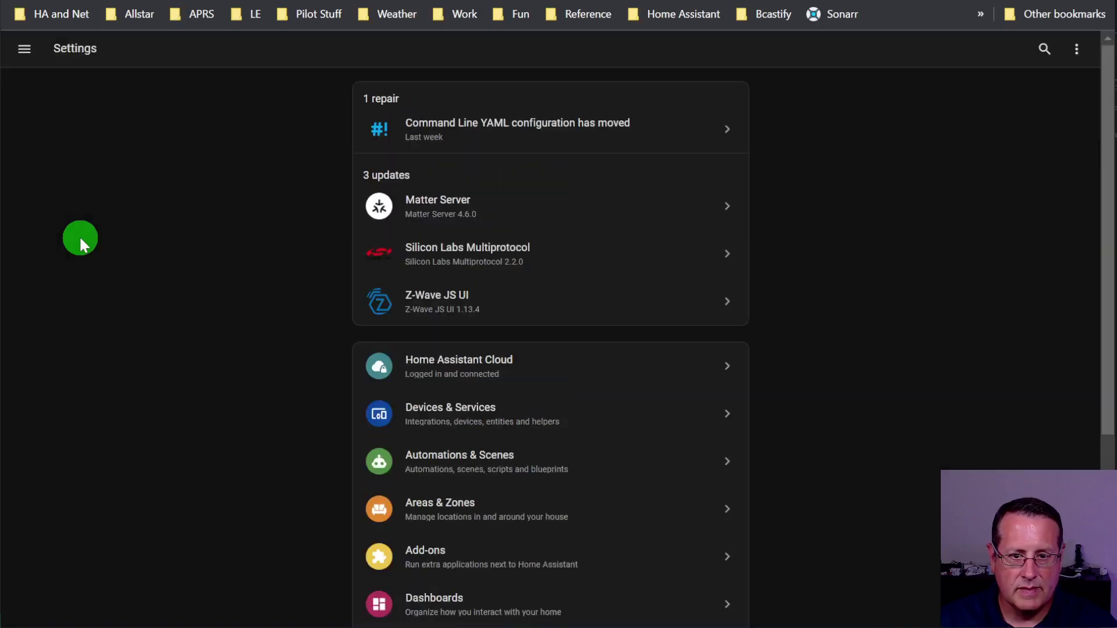
scroll(449, 550, "down", 2)
scroll(449, 550, "down", 3)
left_click(461, 539)
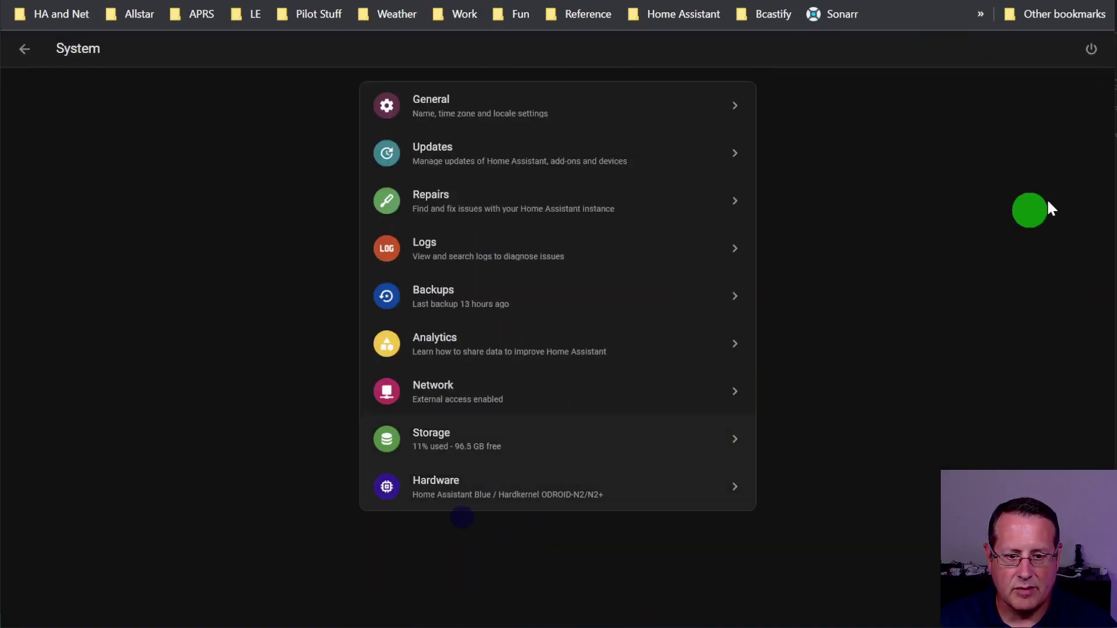
left_click(1088, 50)
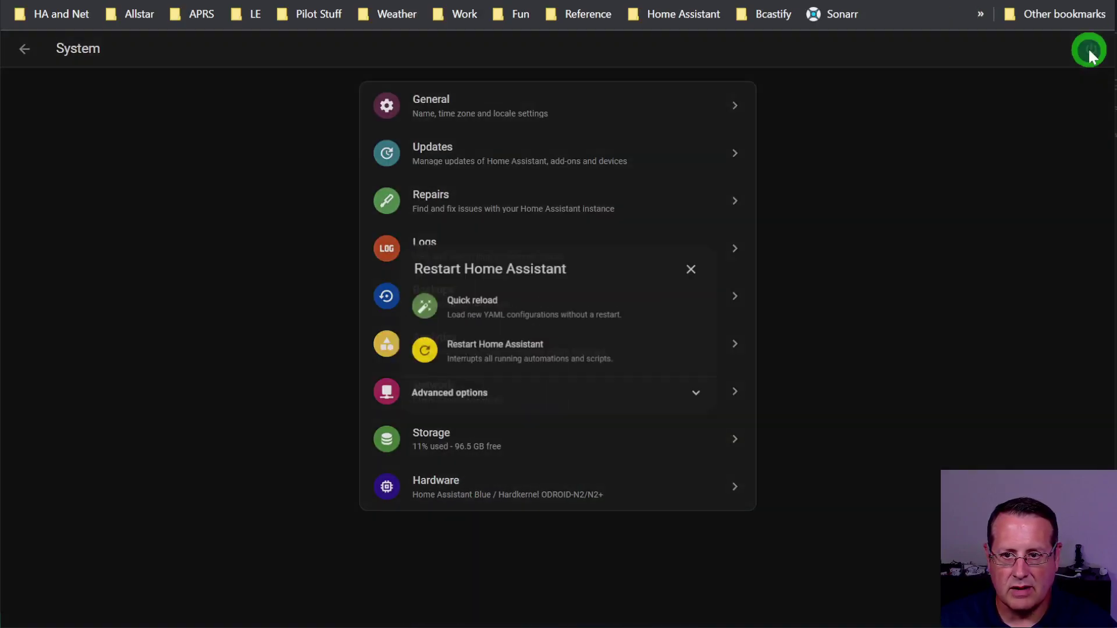
left_click(462, 308)
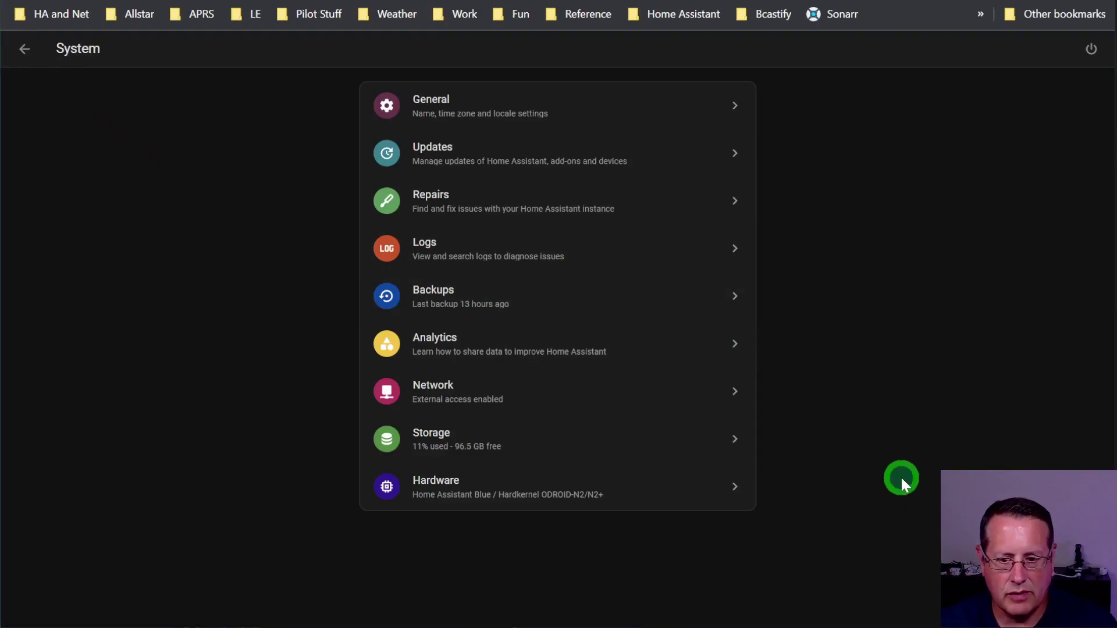
Step: Filter Developer Tools States for 'game room' and open the fan.game_room_fan details
type("cdeve")
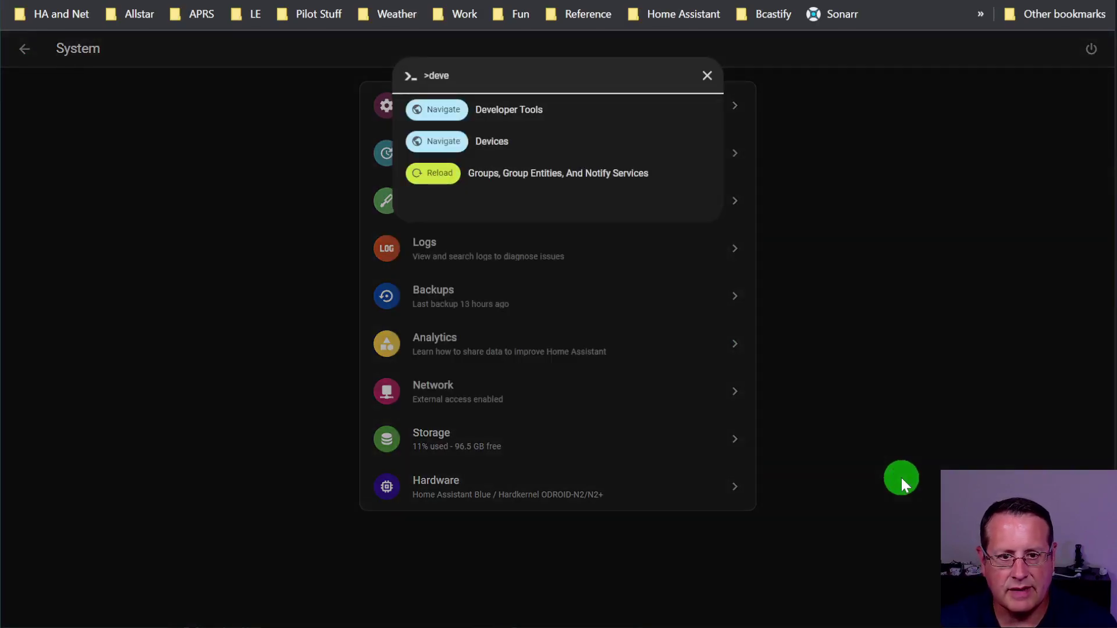
key("Down")
key("Return")
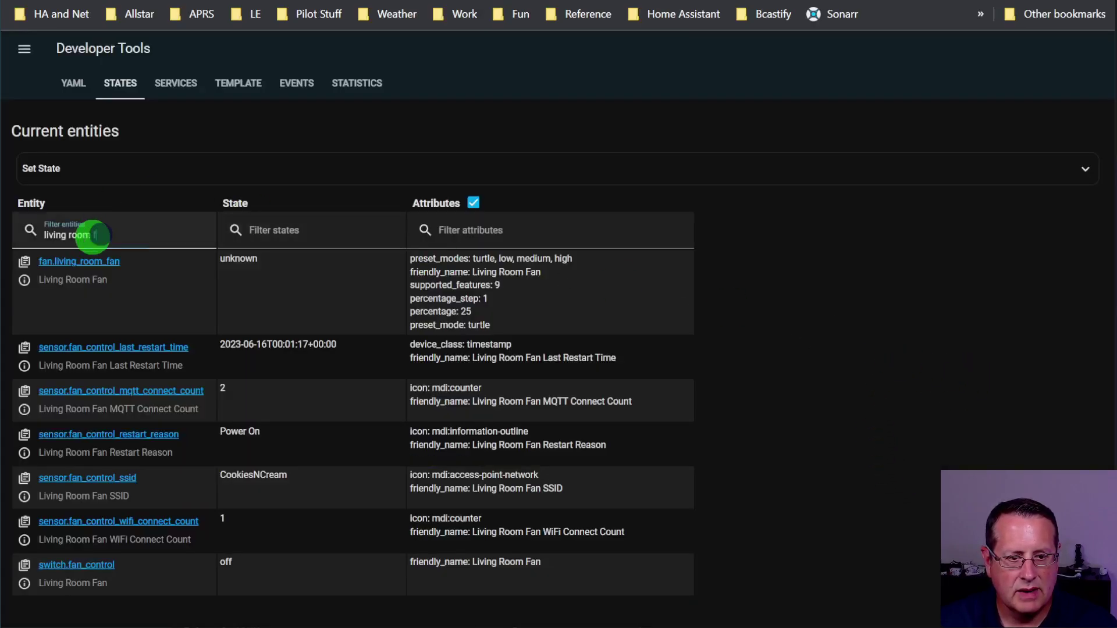
left_click_drag(102, 232, 38, 240)
type("game room")
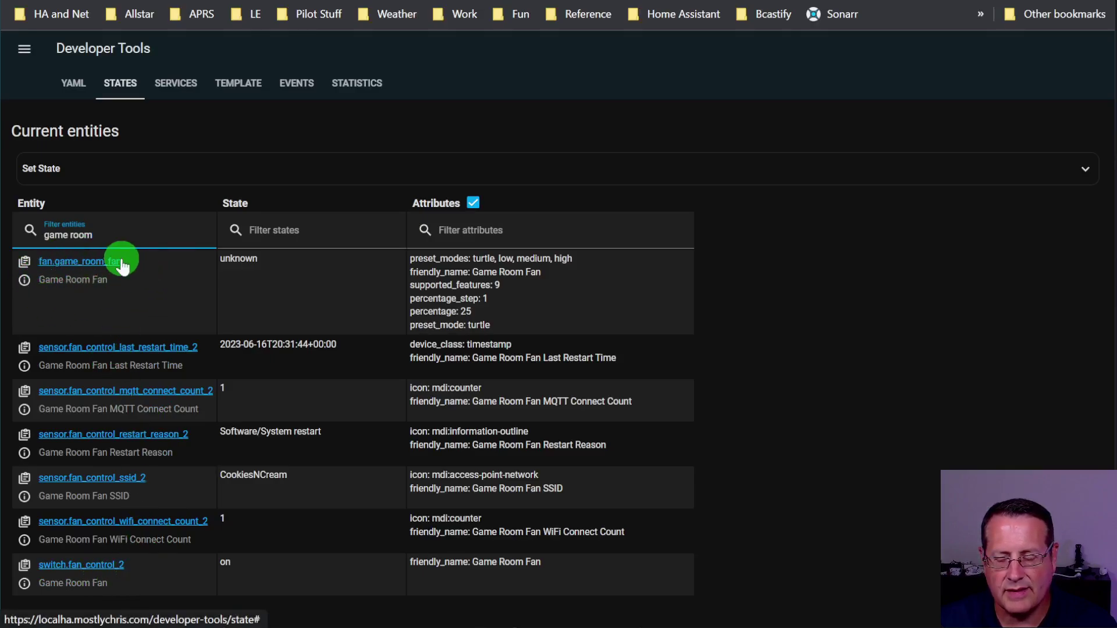
left_click(25, 280)
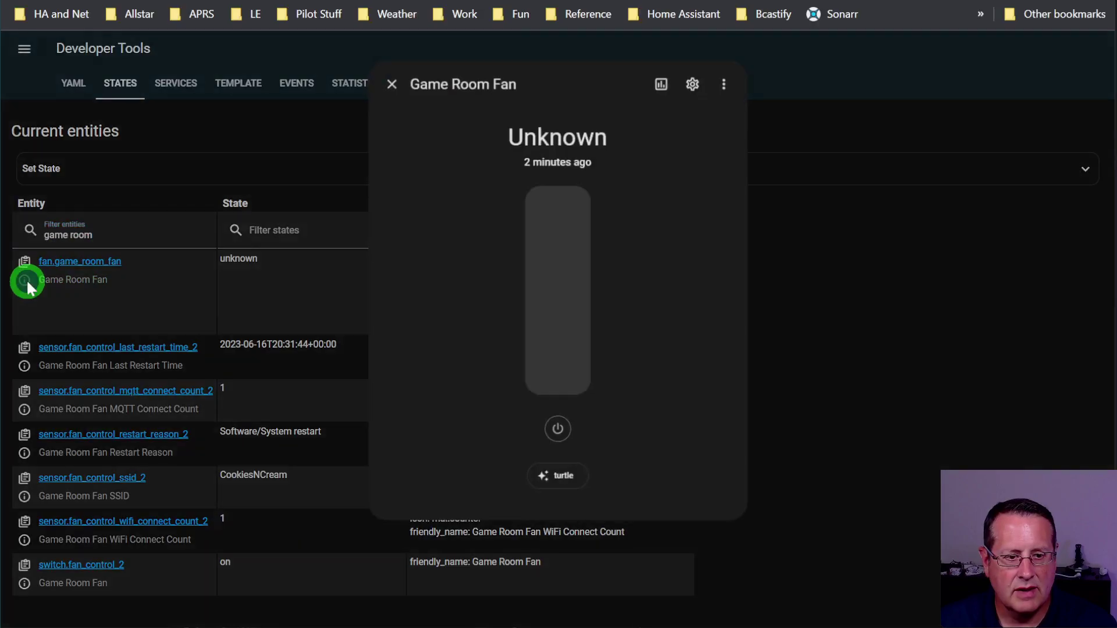
Step: Cycle the Game Room Fan through the low, medium and high presets, then turn it off and on
left_click(568, 475)
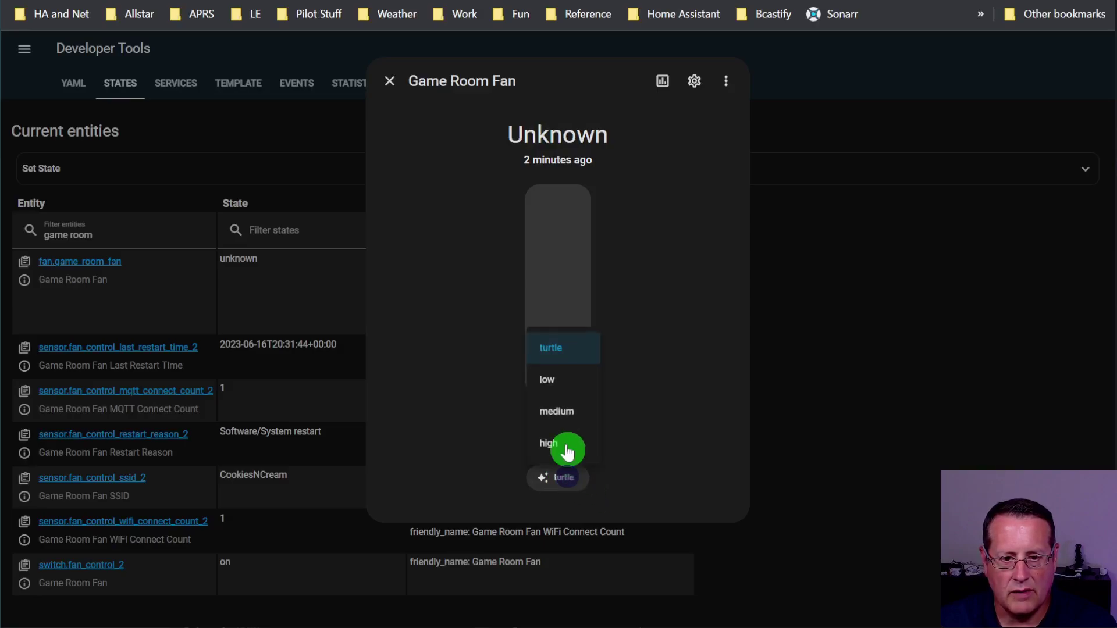
left_click(564, 382)
left_click(560, 482)
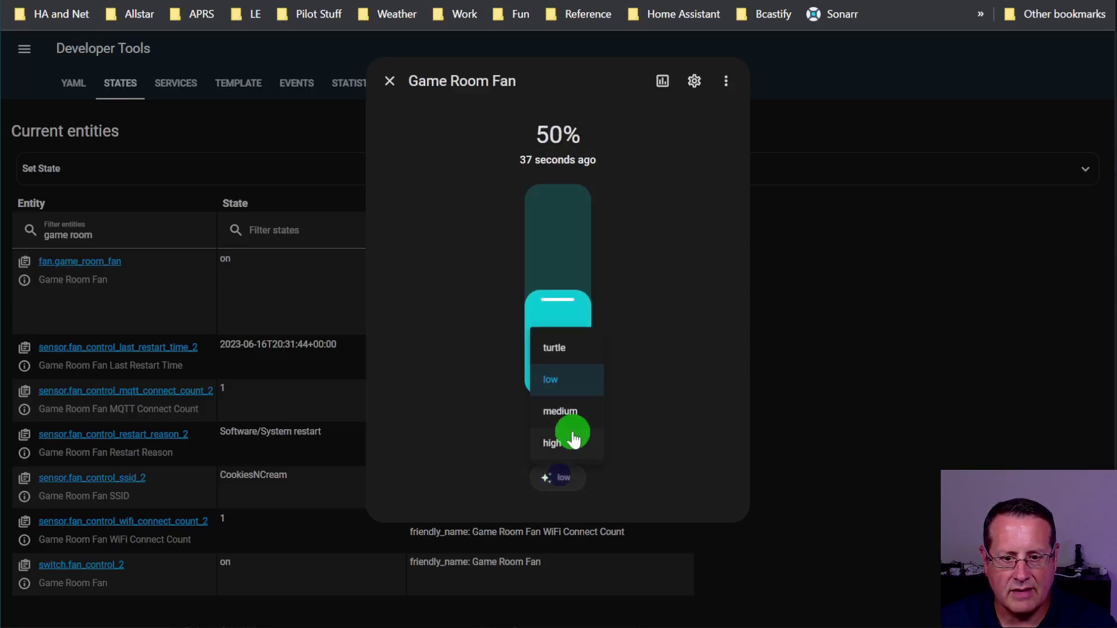
left_click(569, 414)
left_click(560, 476)
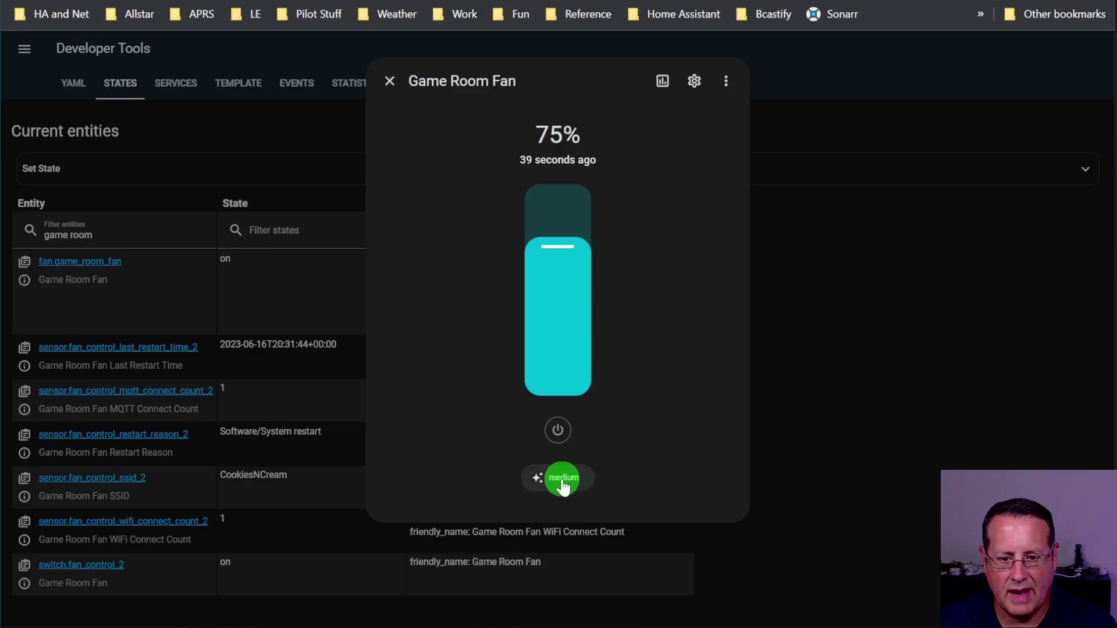
left_click(551, 445)
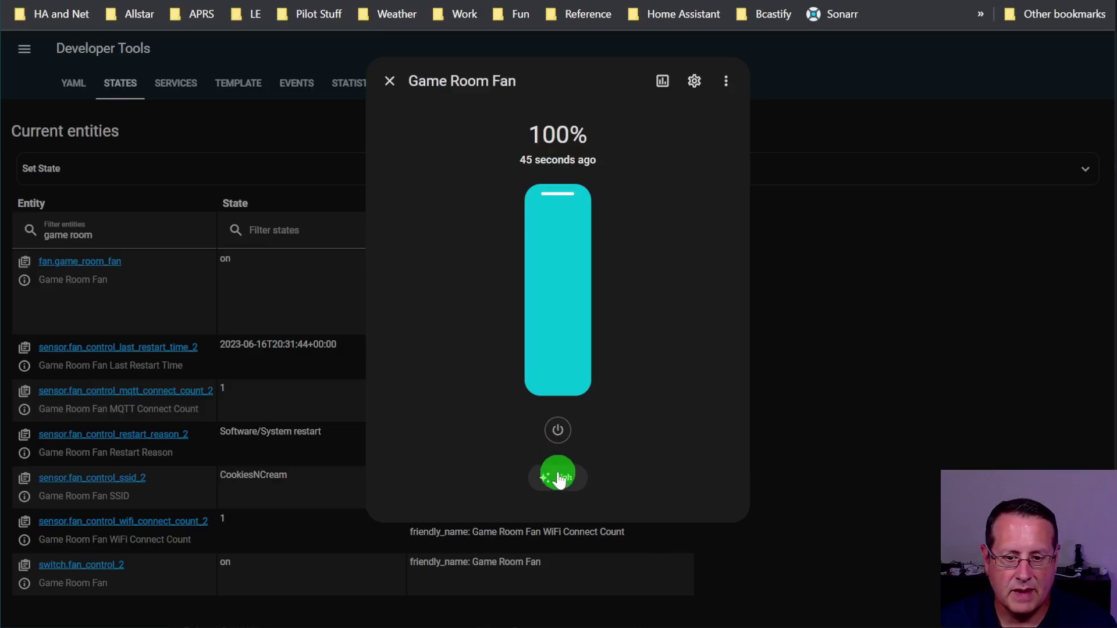
left_click(557, 430)
left_click(562, 440)
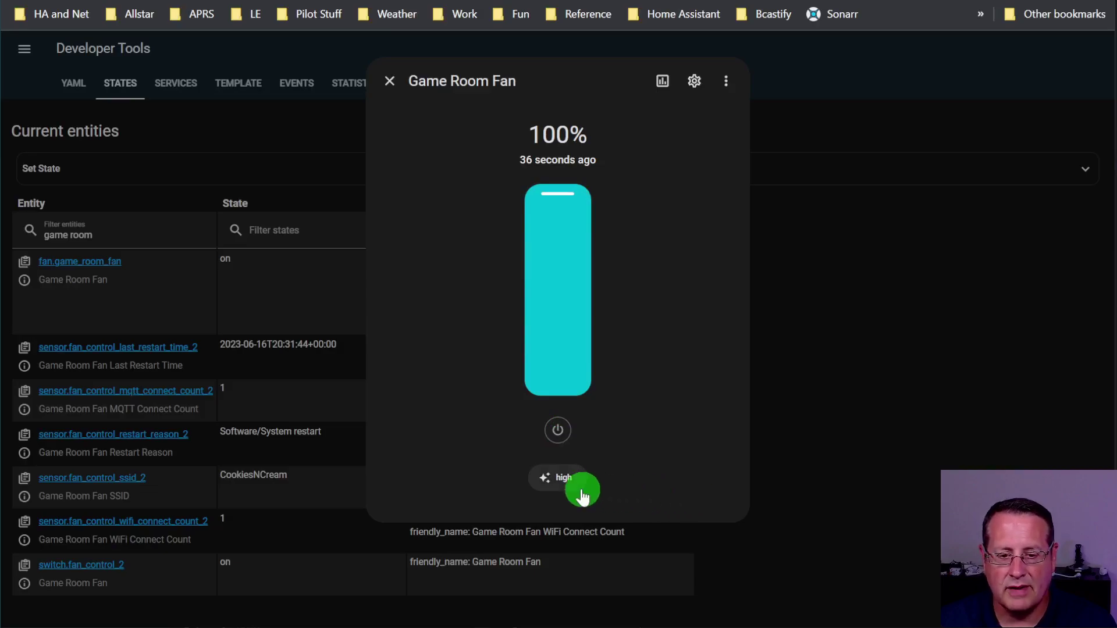
Step: Drop the fan to medium, turn it off, settle on the low preset (50%), and close the details
left_click(567, 481)
left_click(567, 413)
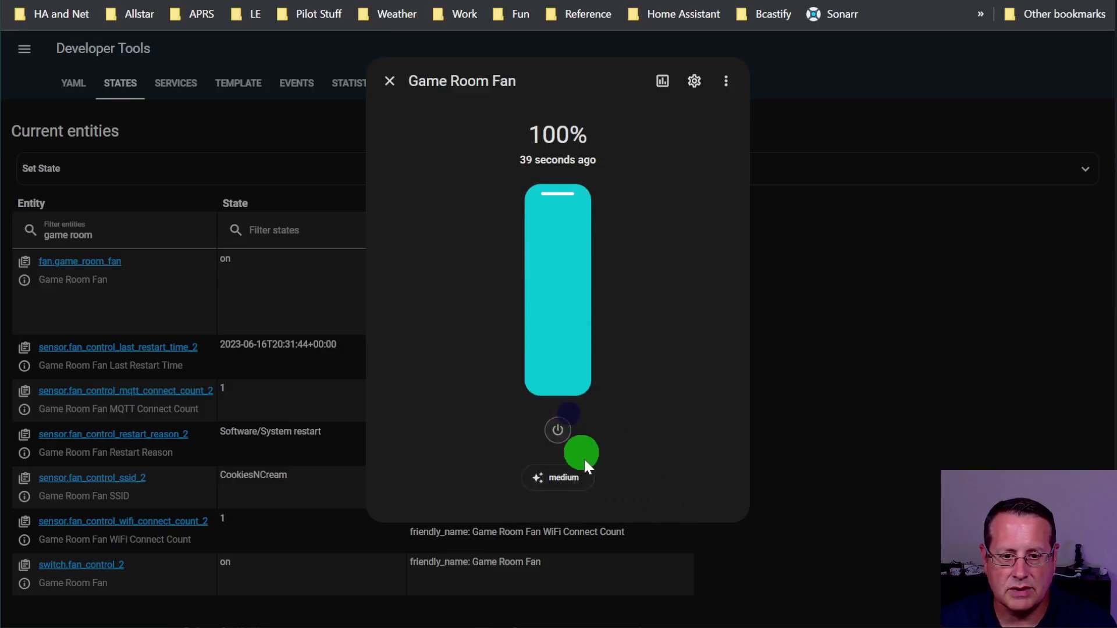
left_click(553, 433)
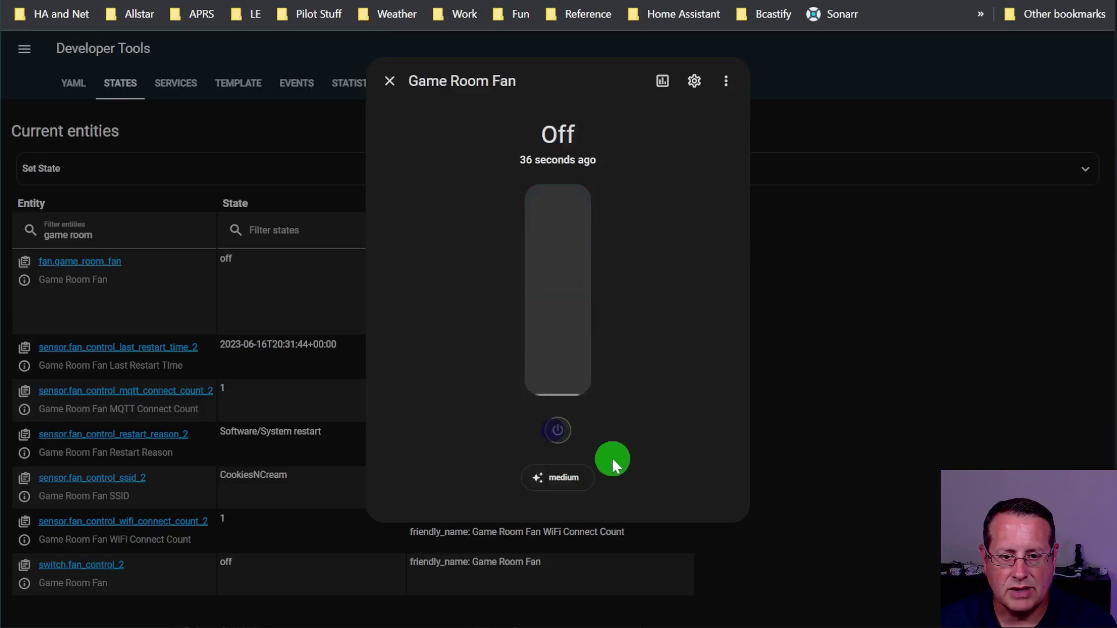
left_click(553, 478)
left_click(551, 384)
mouse_move(551, 386)
left_mouse_down()
mouse_move(544, 444)
mouse_move(553, 382)
mouse_move(676, 483)
left_mouse_up()
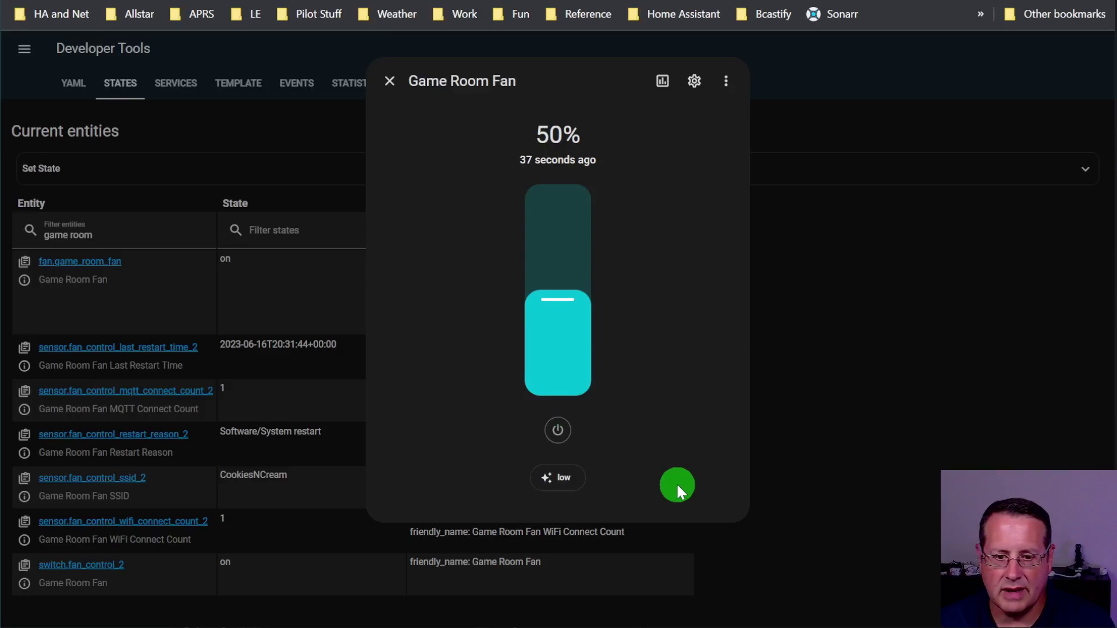
left_click(390, 82)
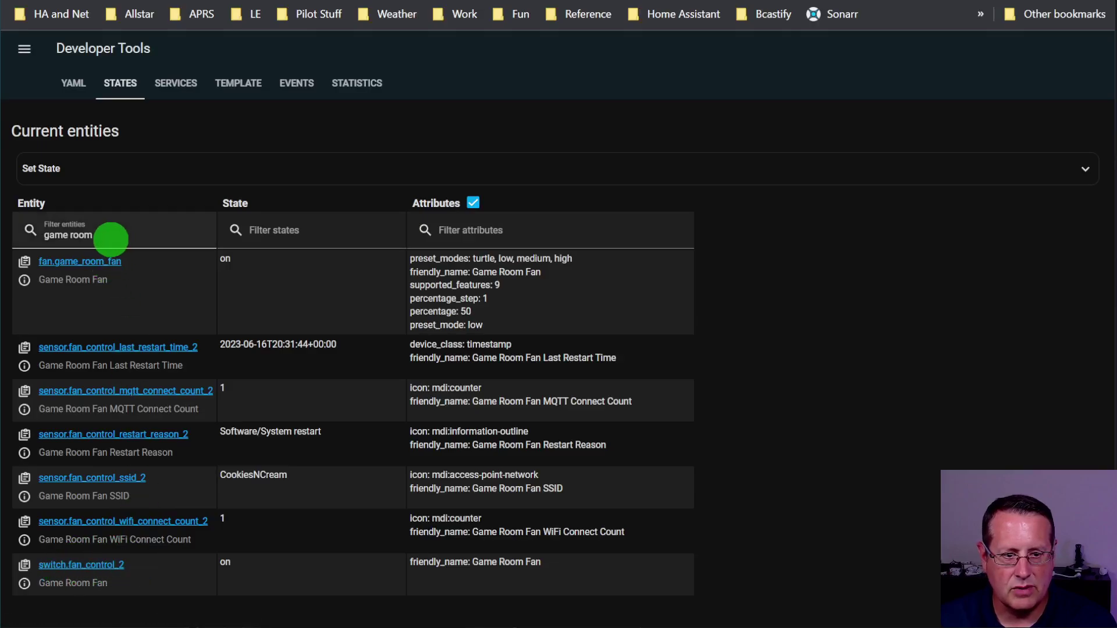
Step: Replace the 'game room' entity filter with 'living room fan'
left_click_drag(111, 239, 31, 234)
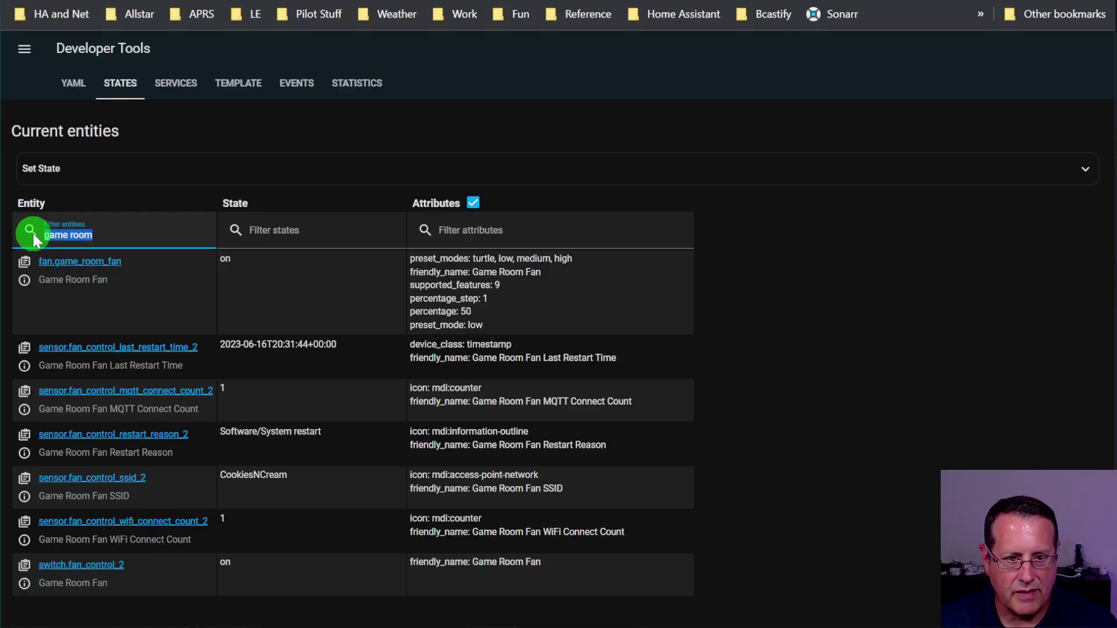
type("living ro")
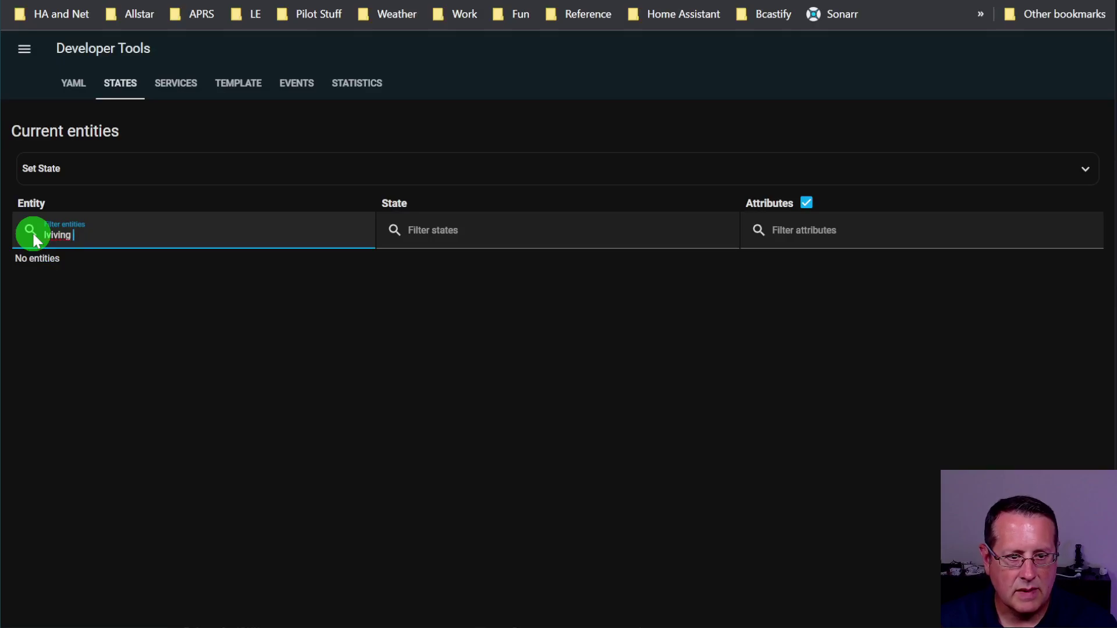
key("BackSpace")
key("BackSpace")
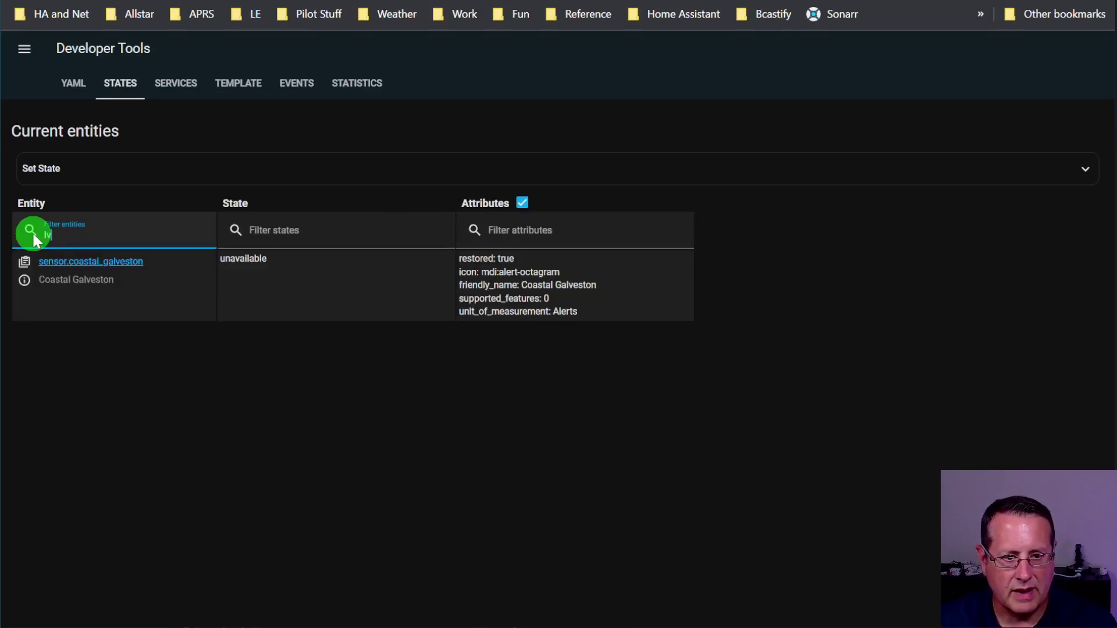
key("BackSpace")
type("iving")
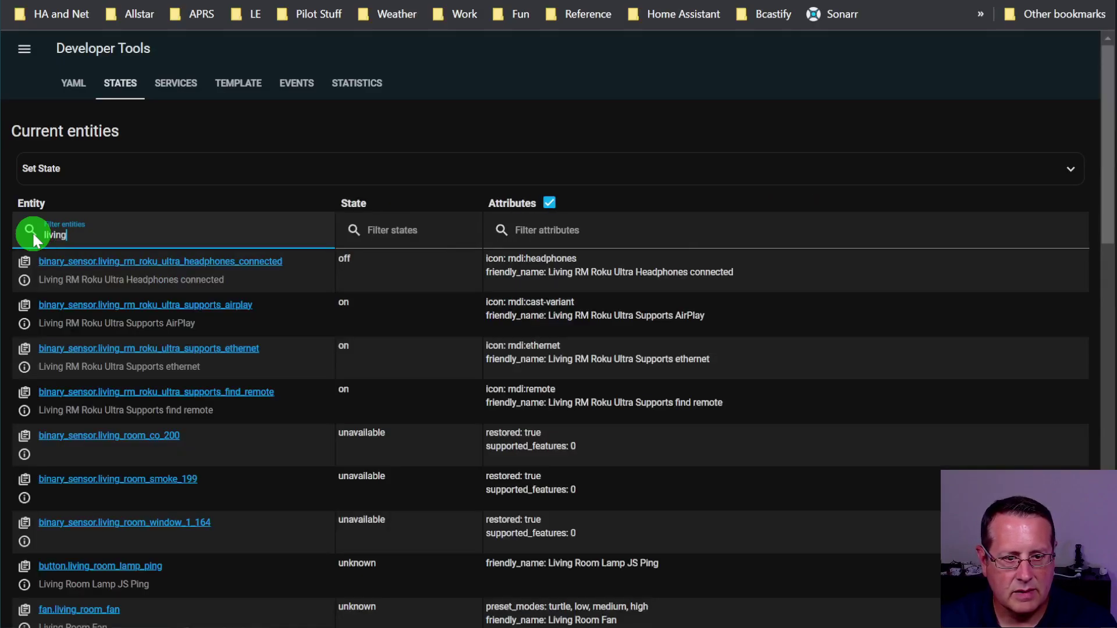
type(" room fa")
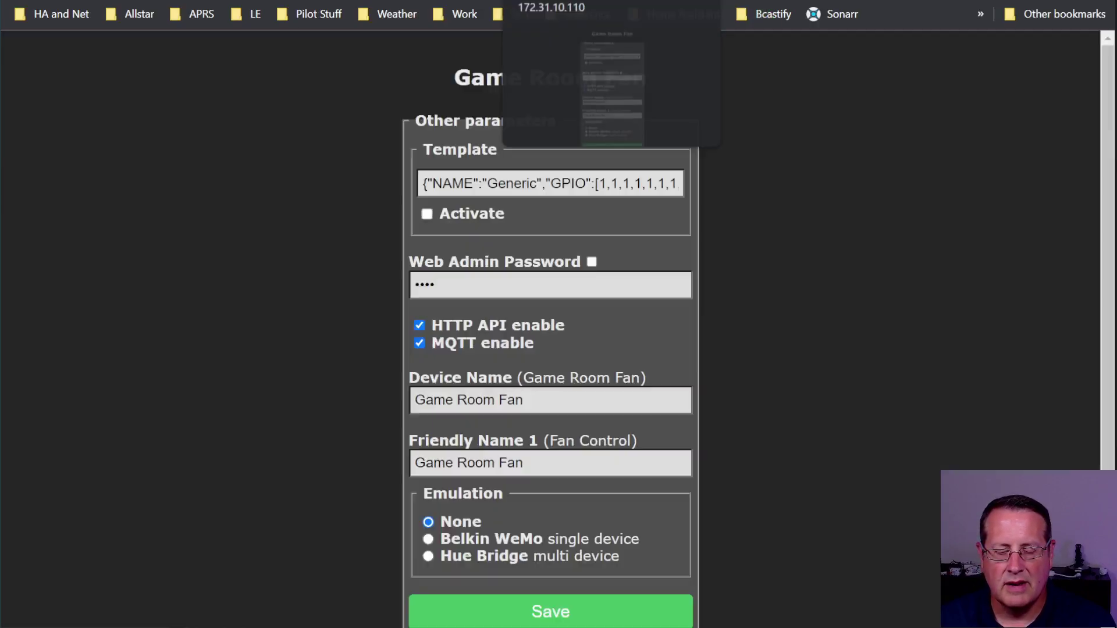
Step: Open Tasmota's Configure Other page and inspect the Device Name and Friendly Name 1 fields
left_click(353, 182)
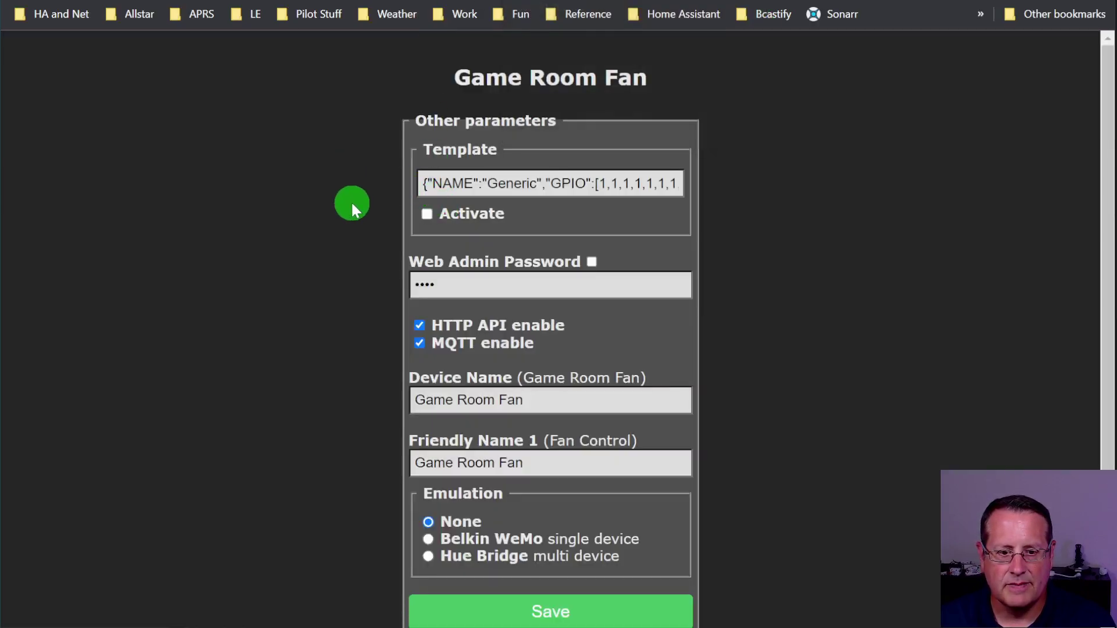
scroll(351, 201, "down", 2)
left_click(548, 582)
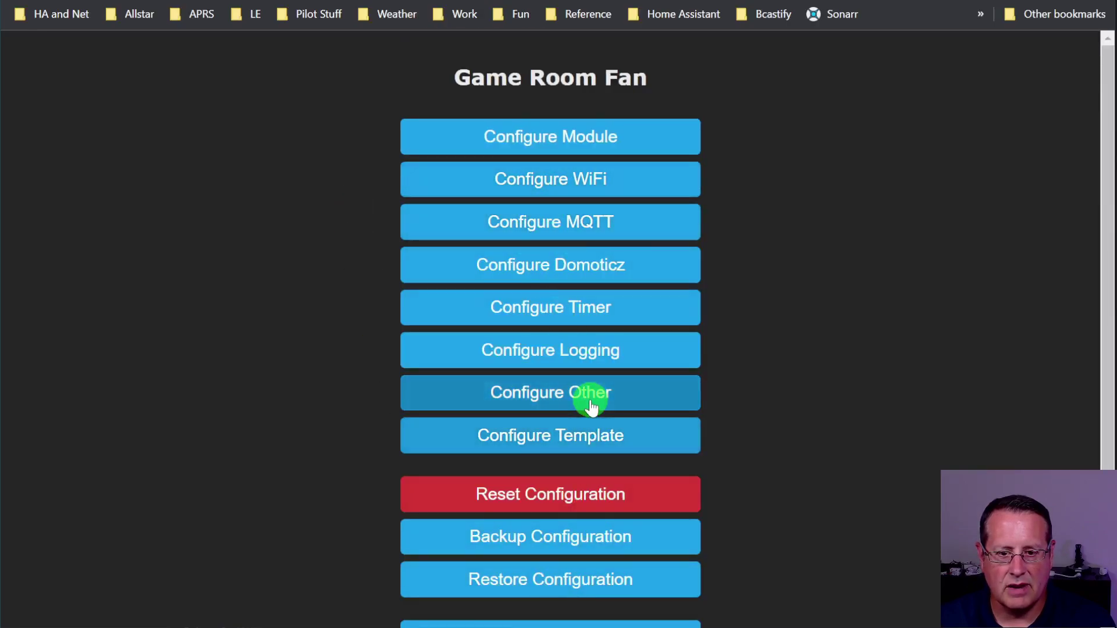
left_click(591, 407)
scroll(582, 396, "down", 2)
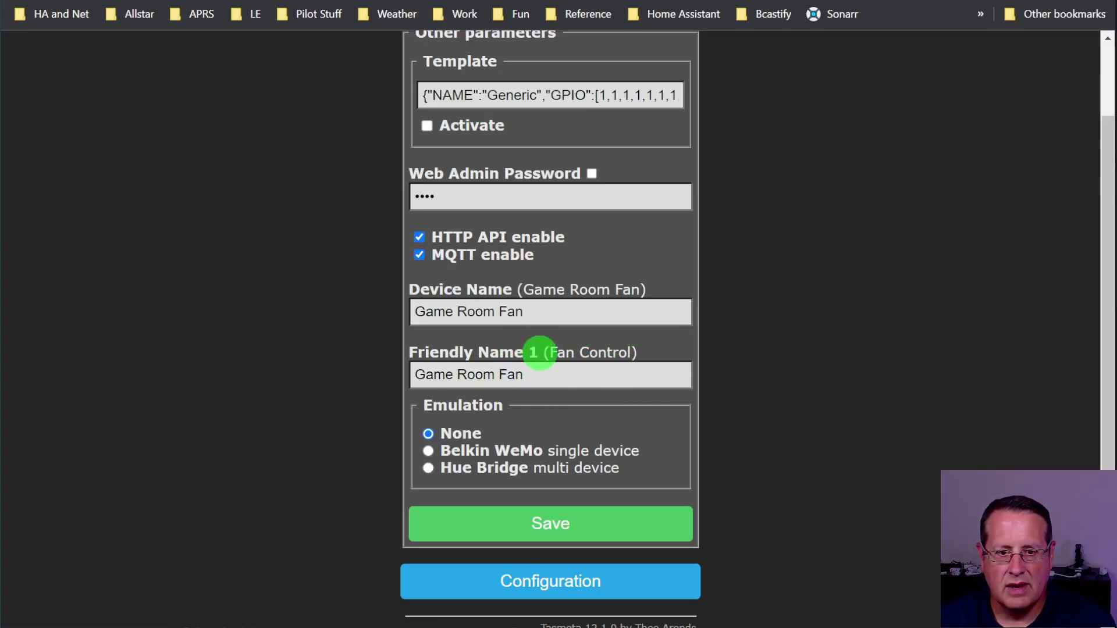
scroll(555, 372, "up", 2)
scroll(558, 366, "down", 2)
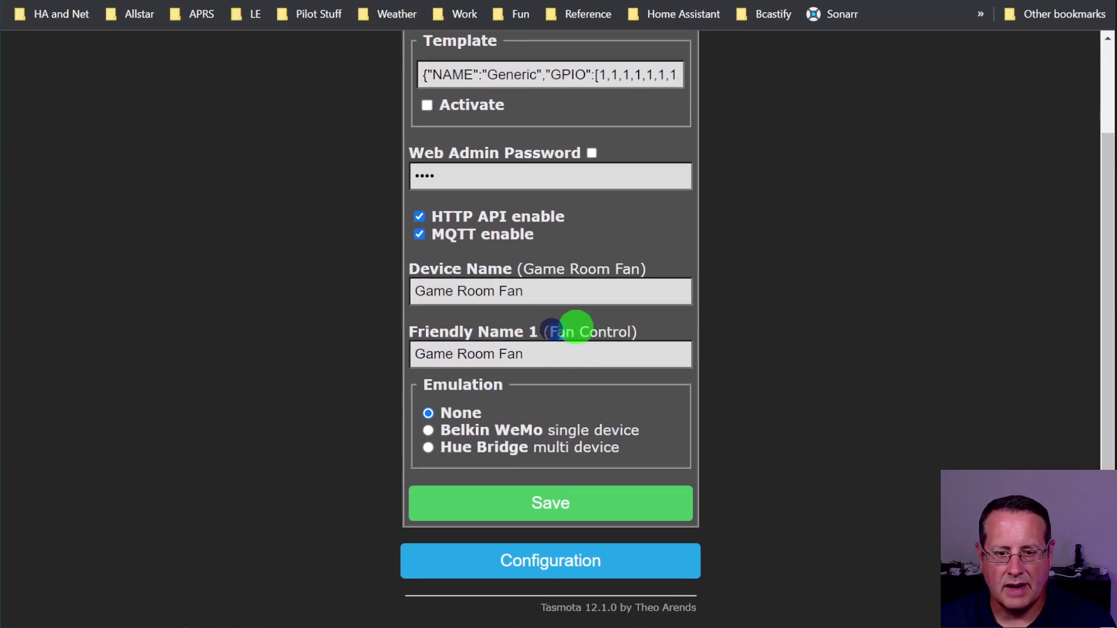
left_click_drag(551, 332, 629, 332)
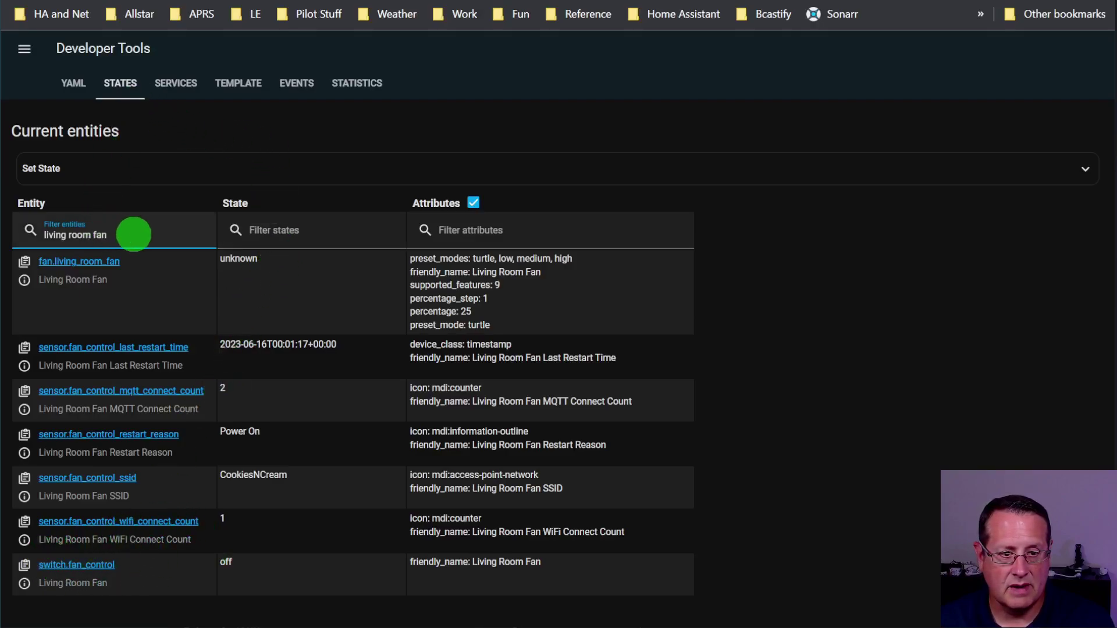
Step: Filter the entity states for 'game room fan' and briefly check the fan.game_room_fan details
left_click_drag(129, 233, 35, 233)
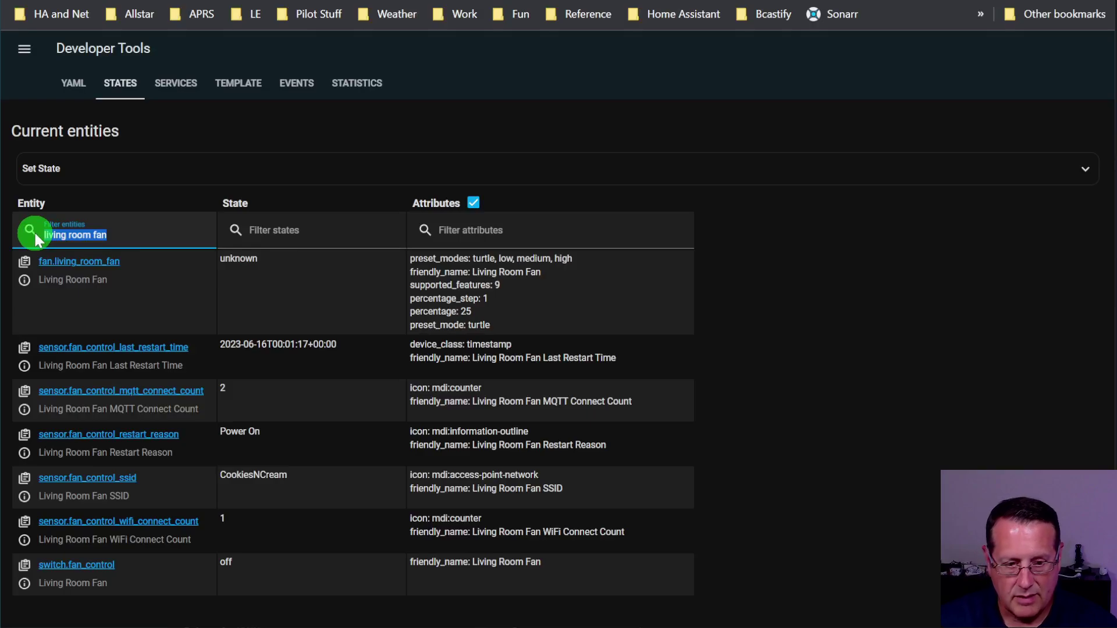
type("game room fan")
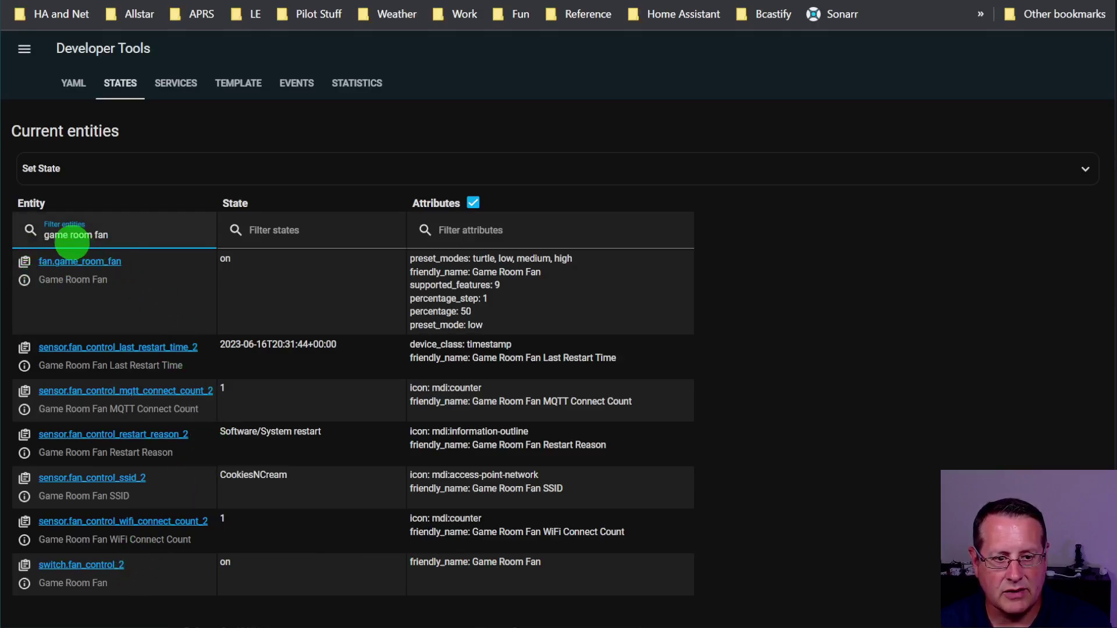
left_click(24, 280)
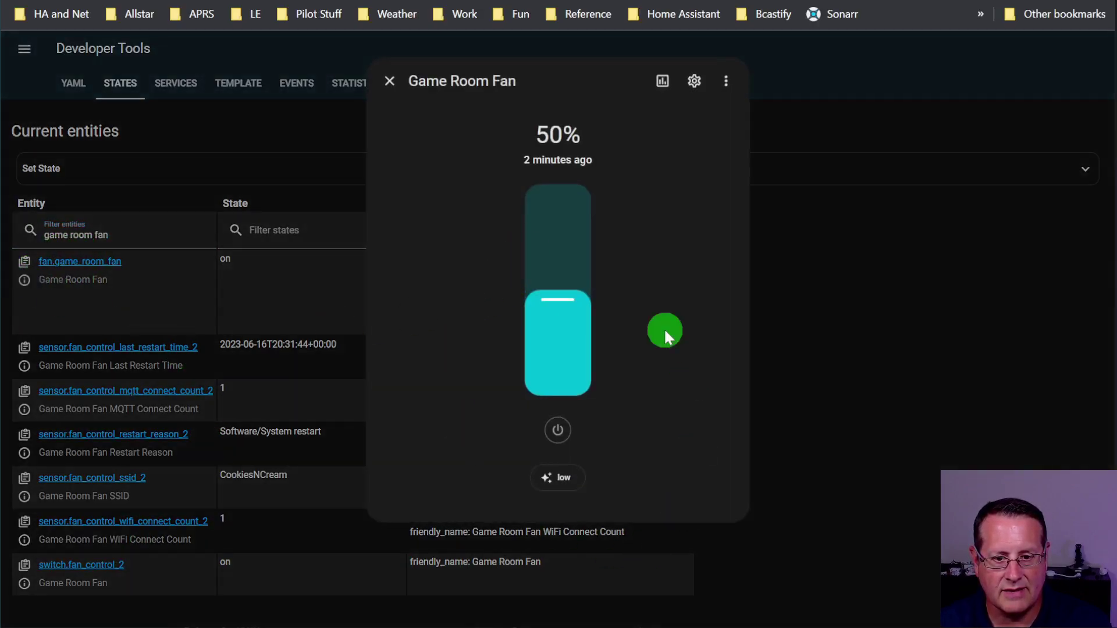
left_click(390, 81)
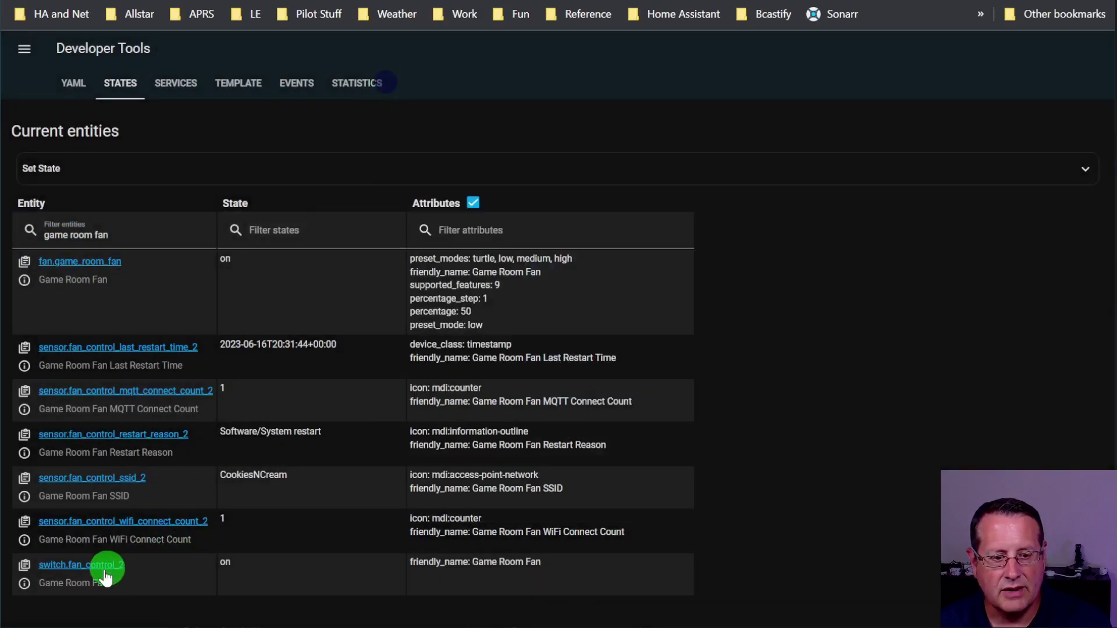
Step: Toggle switch.fan_control_2 off and back on, then reopen the fan.game_room_fan details
left_click(24, 584)
left_click(588, 294)
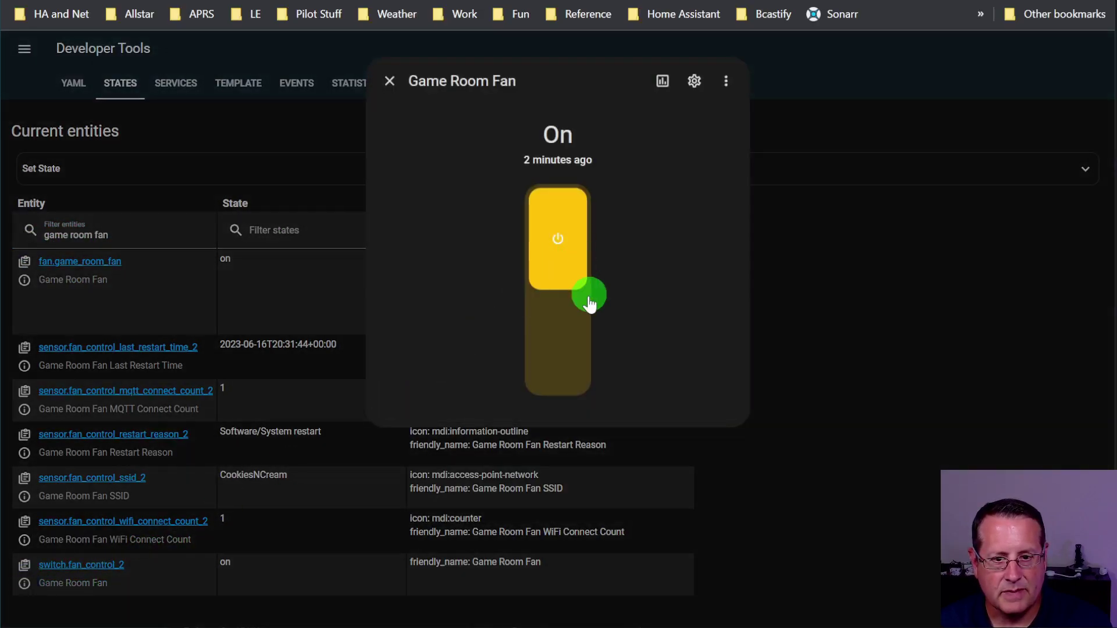
left_click(567, 256)
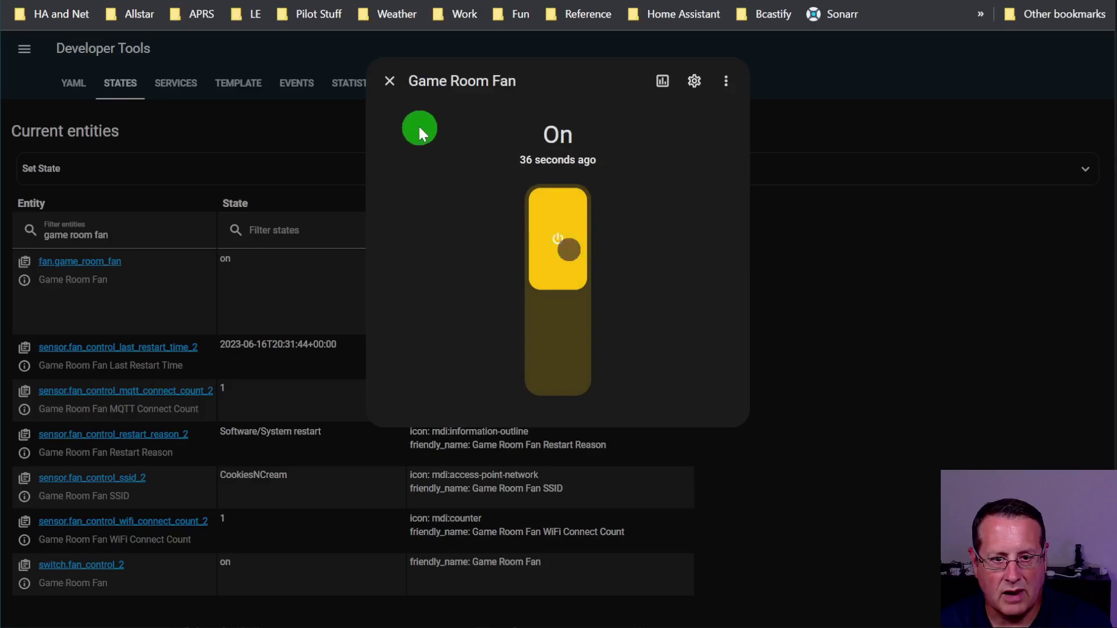
left_click(391, 82)
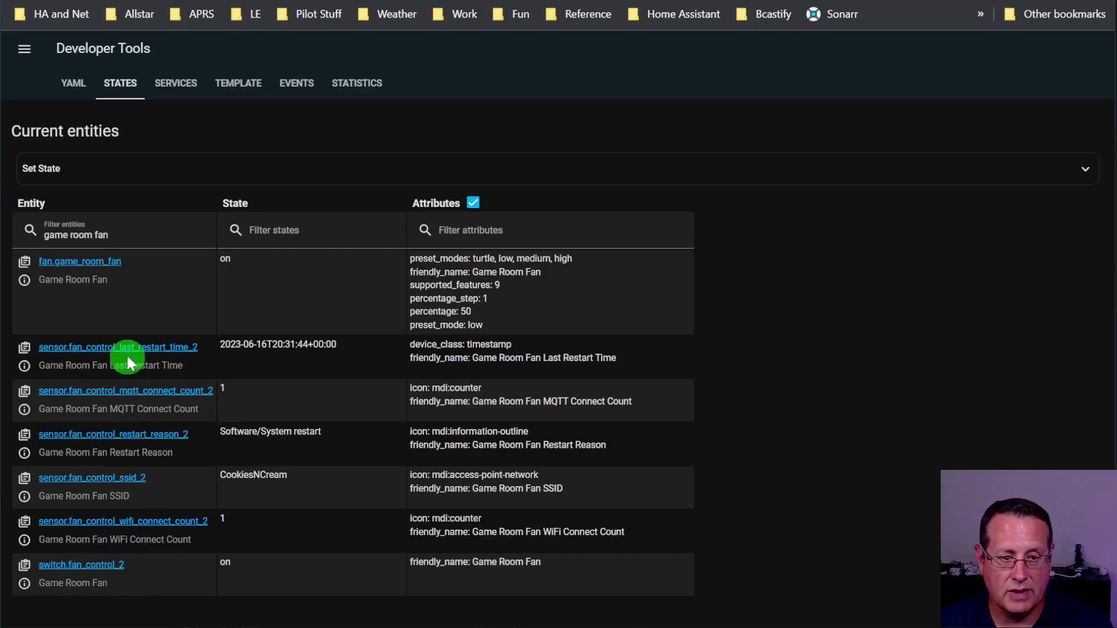
left_click(24, 281)
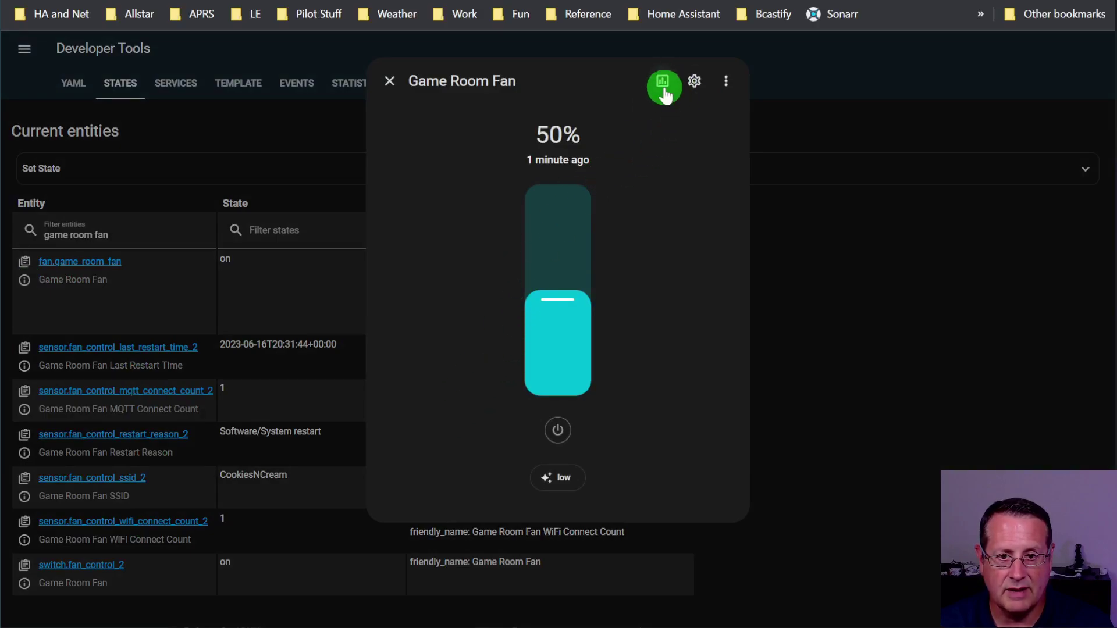
Step: Review the Game Room Fan's history and logbook, then return to its speed controls
left_click(664, 87)
scroll(491, 320, "down", 2)
scroll(501, 342, "up", 2)
left_click(390, 81)
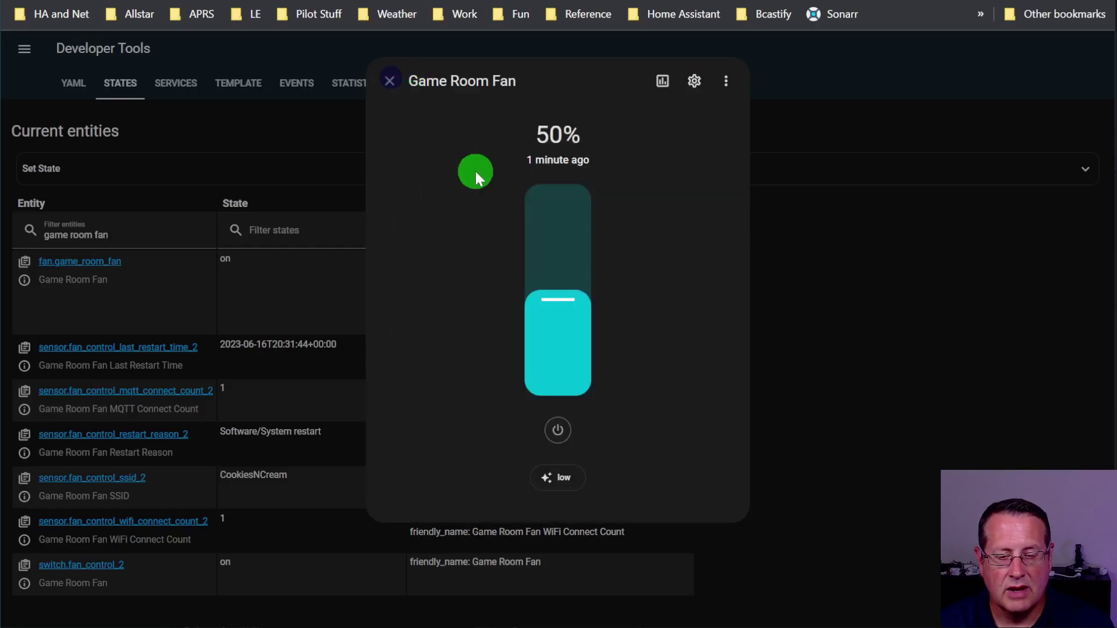
Step: Run the fan at full speed, then lower it to 75% and then 50%
left_click(532, 195)
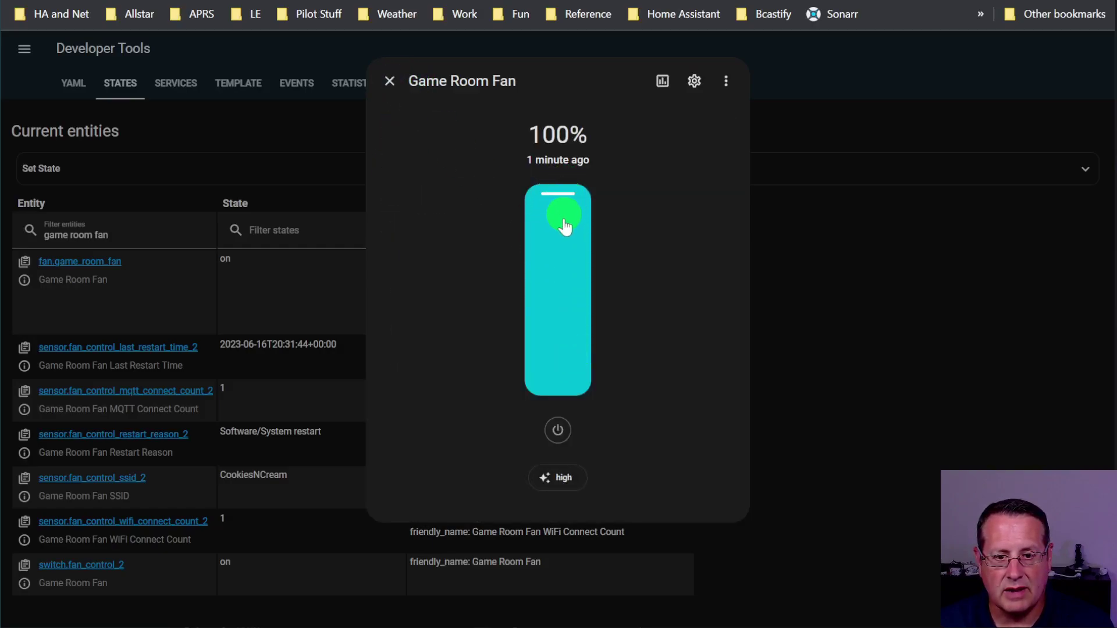
left_click_drag(564, 227, 559, 302)
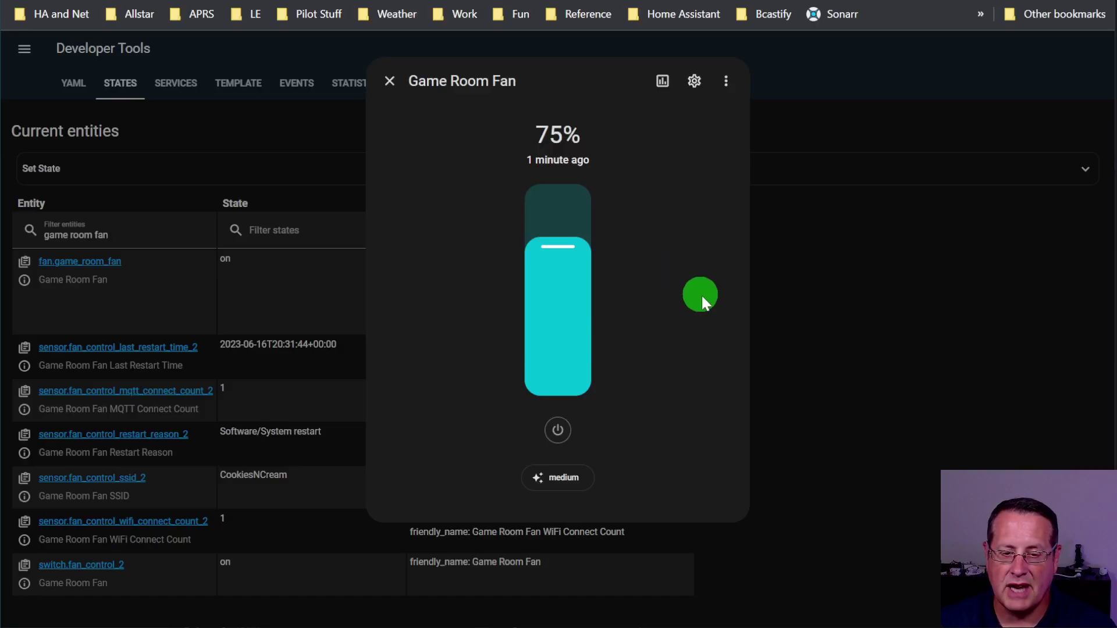
left_click(571, 302)
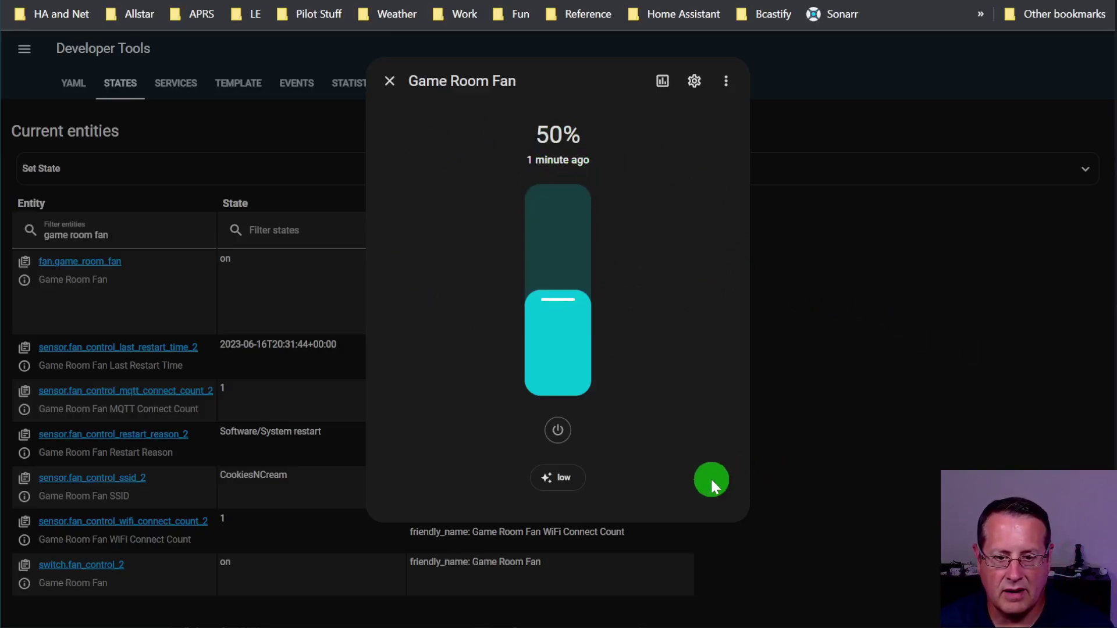
Step: Switch the Game Room Fan to the medium preset, then high, then turn it off
left_click(573, 482)
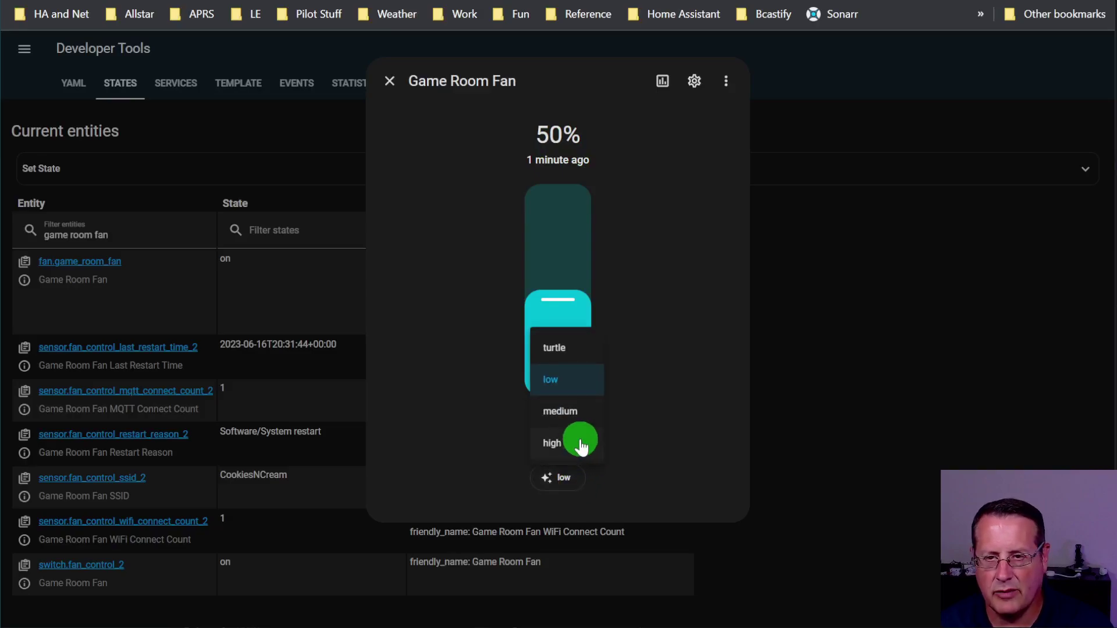
left_click(577, 412)
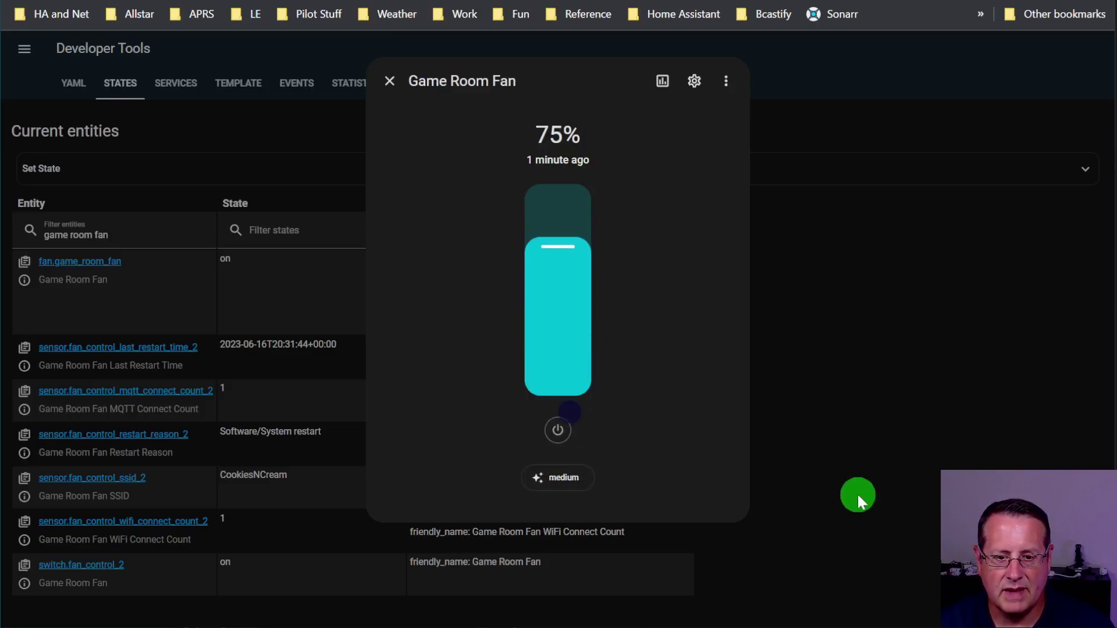
left_click(581, 478)
left_click(556, 448)
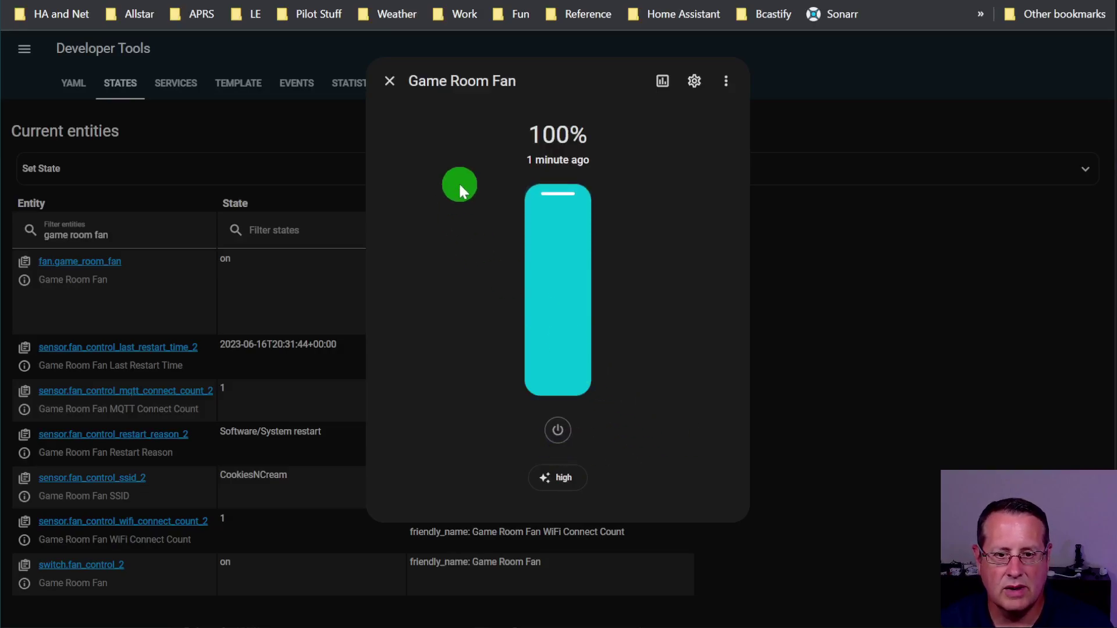
left_click(557, 430)
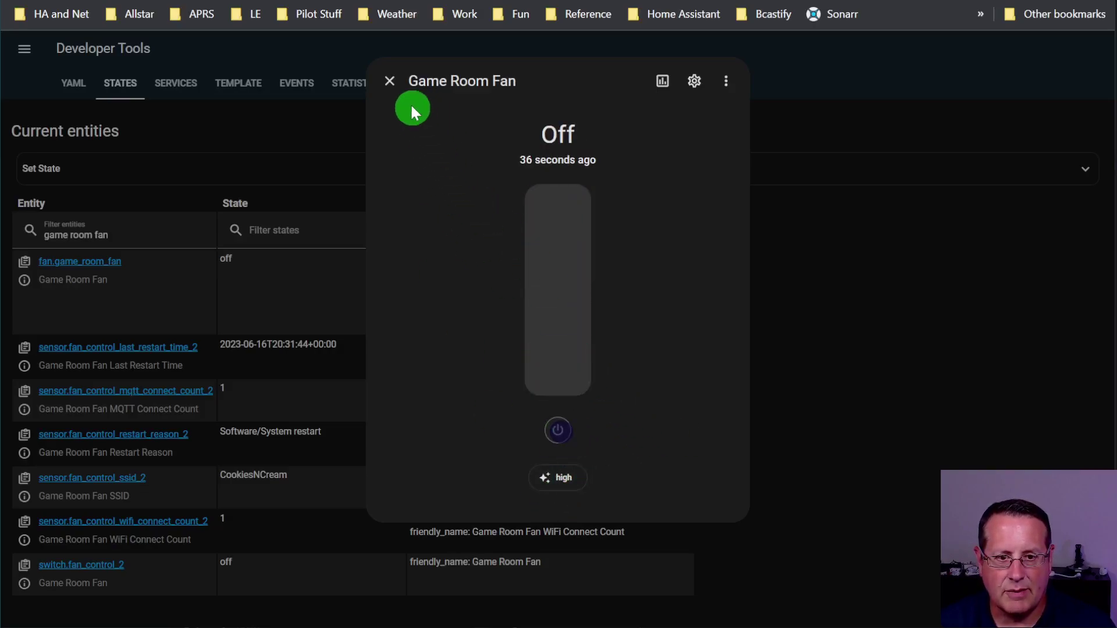
Step: Close the Game Room Fan details and switch over to the blog post draft
left_click(389, 81)
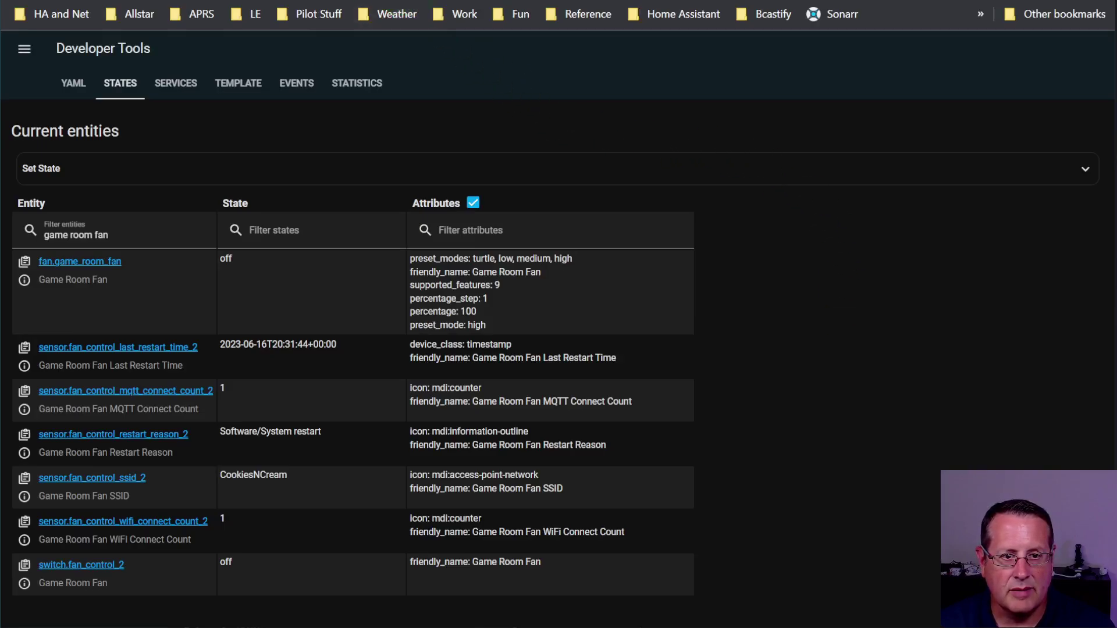
key("ctrl+Tab")
Step: Scroll through the draft's Tasmota console sections, then bring up Home Assistant's dashboard list
scroll(623, 287, "down", 3)
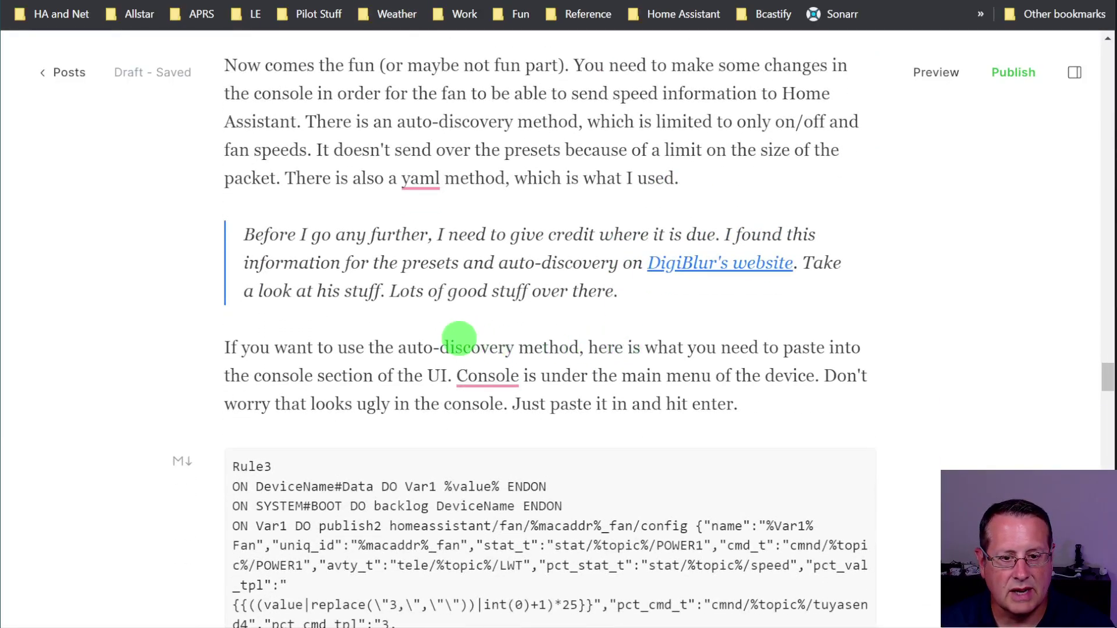
scroll(459, 338, "down", 15)
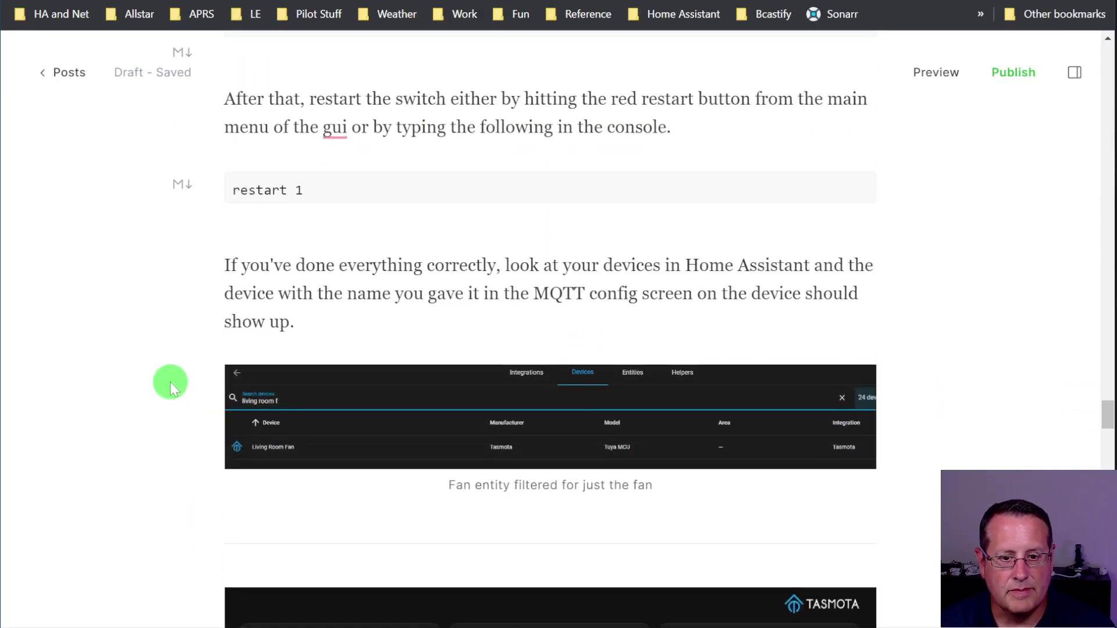
scroll(171, 385, "up", 15)
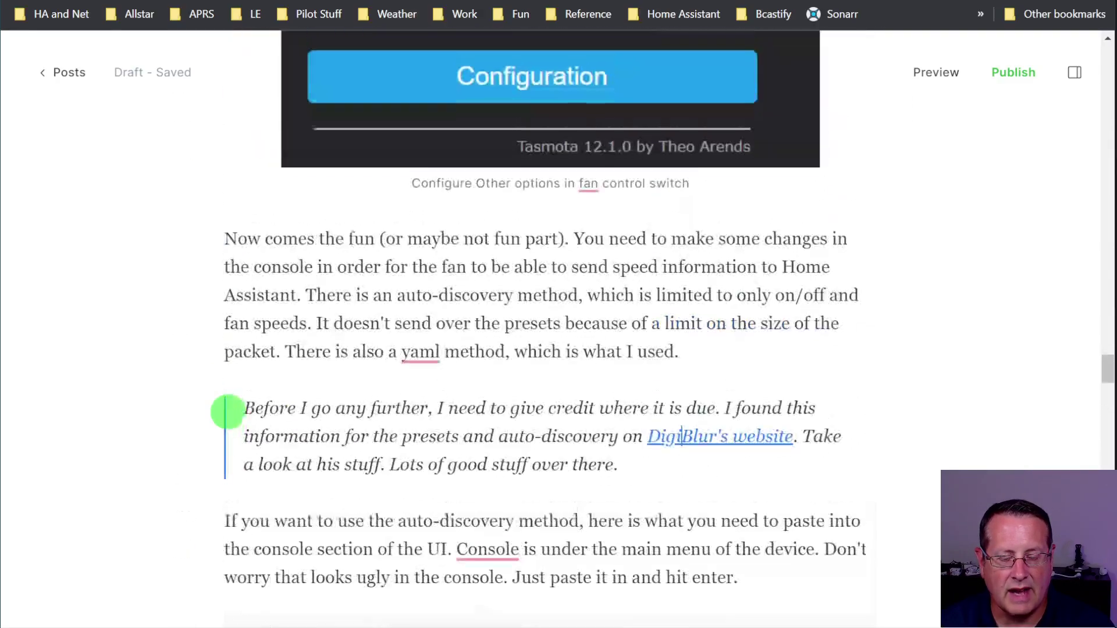
scroll(227, 412, "up", 12)
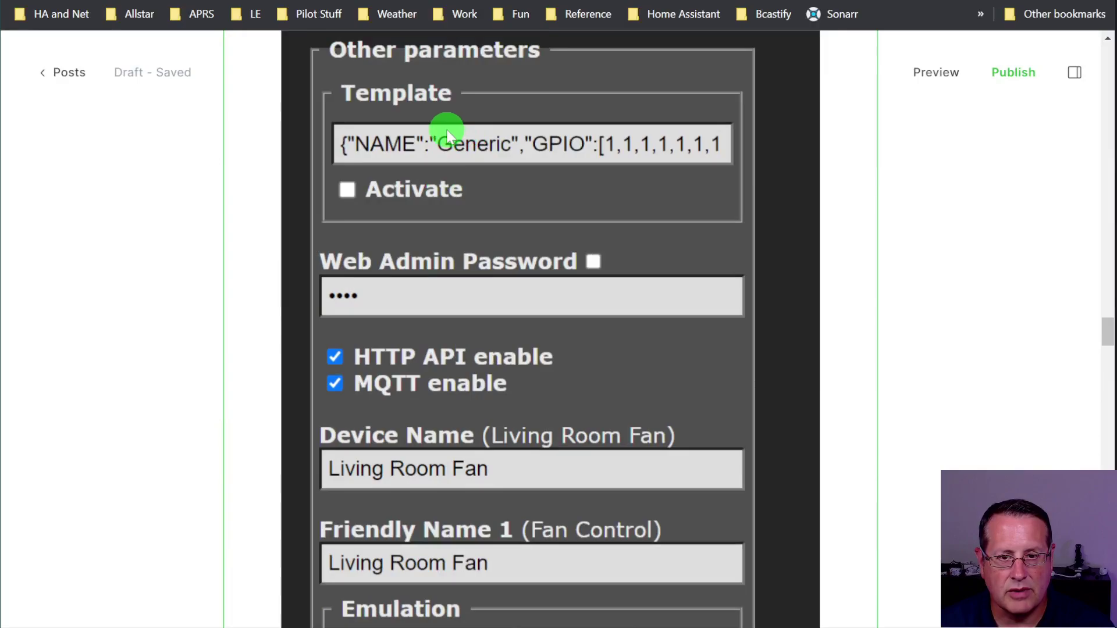
scroll(844, 494, "up", 10)
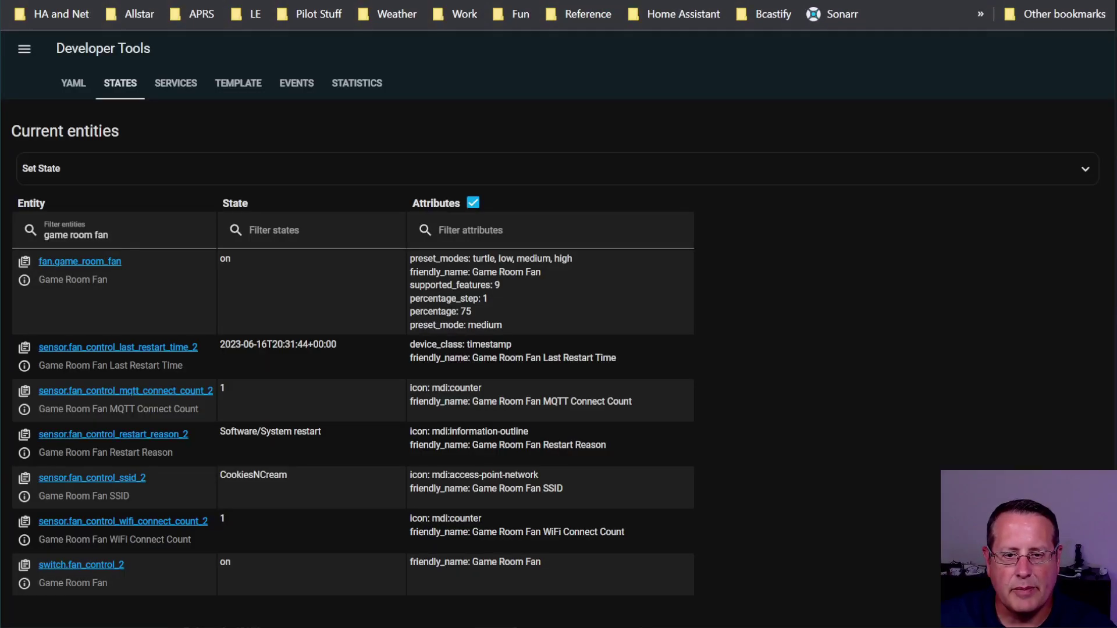
left_click(35, 59)
Step: Open the Home House dashboard and bring up the Living Room Fan details
left_click(48, 89)
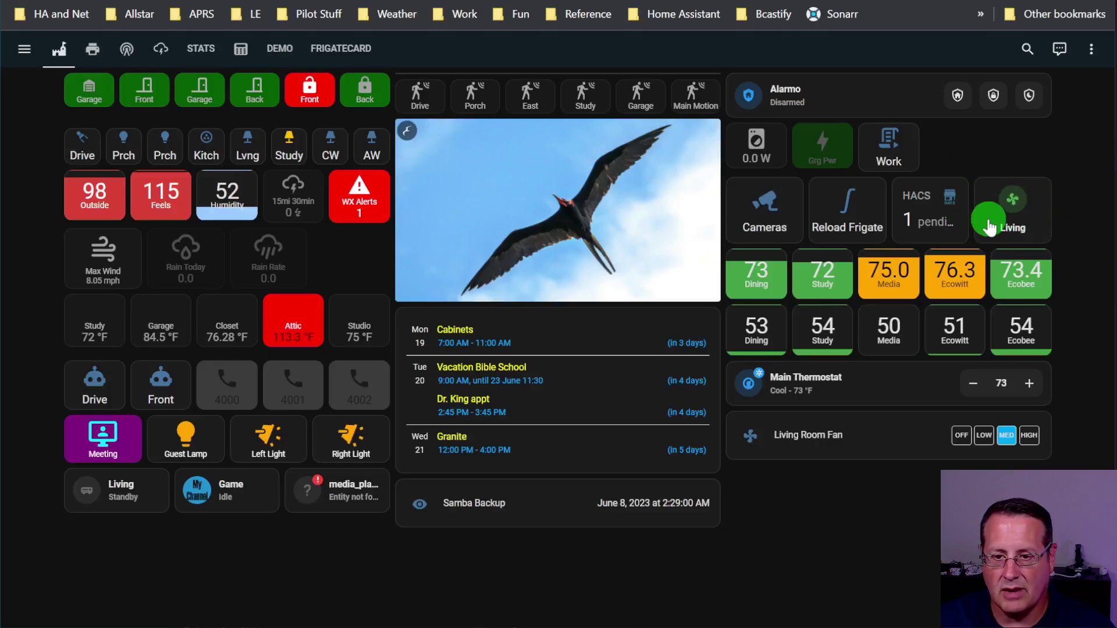
left_click(996, 221)
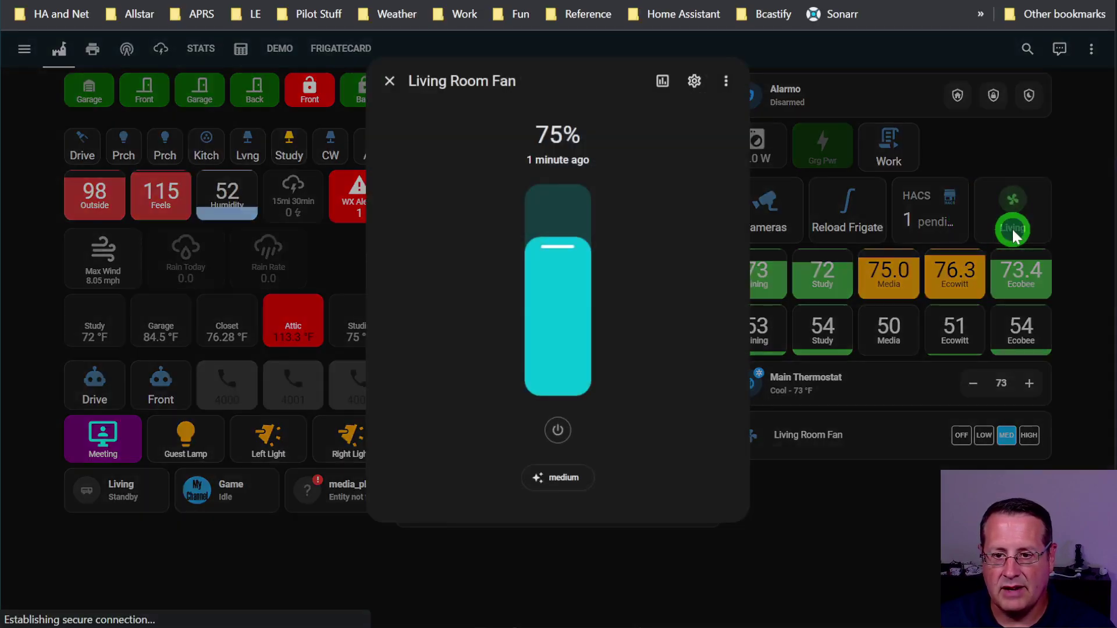
Step: Set the Living Room Fan to the turtle preset (25%)
left_click(1011, 226)
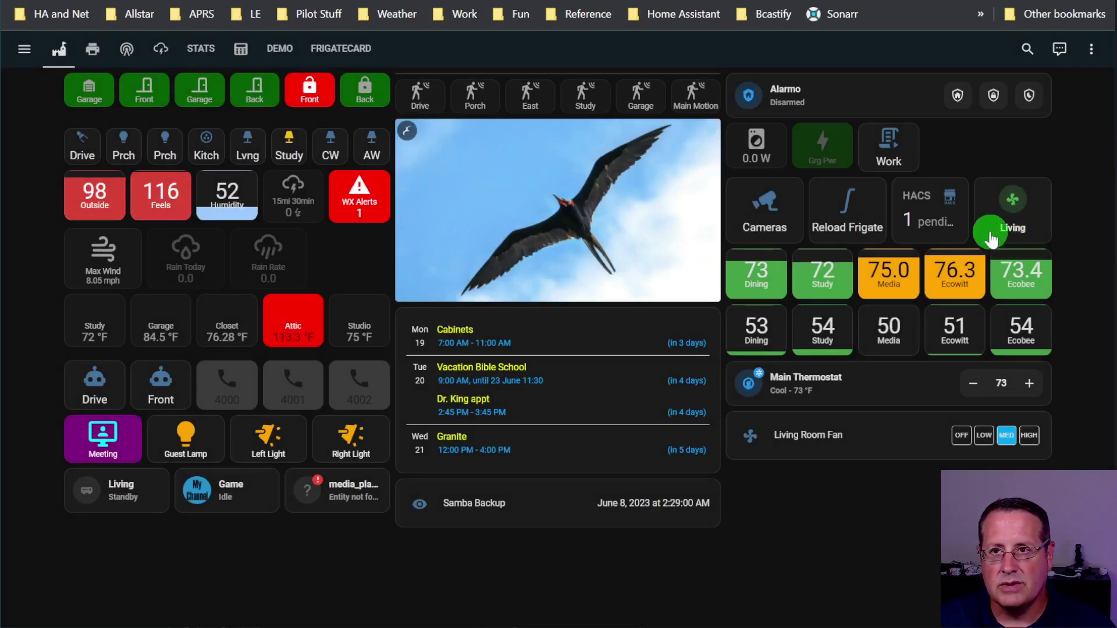
left_click(1009, 231)
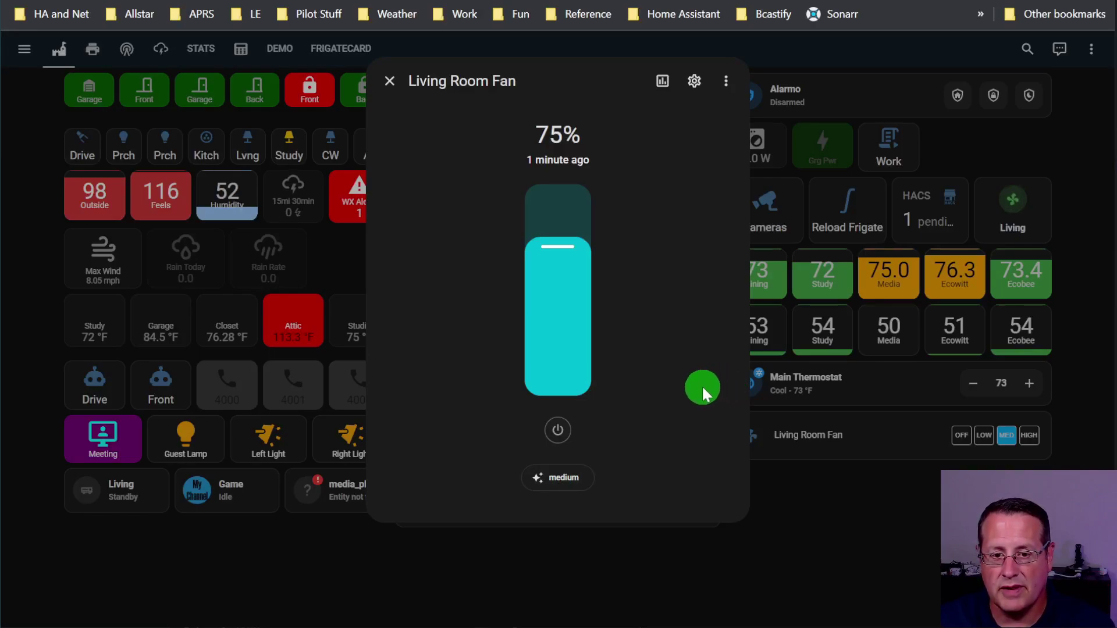
left_click(567, 478)
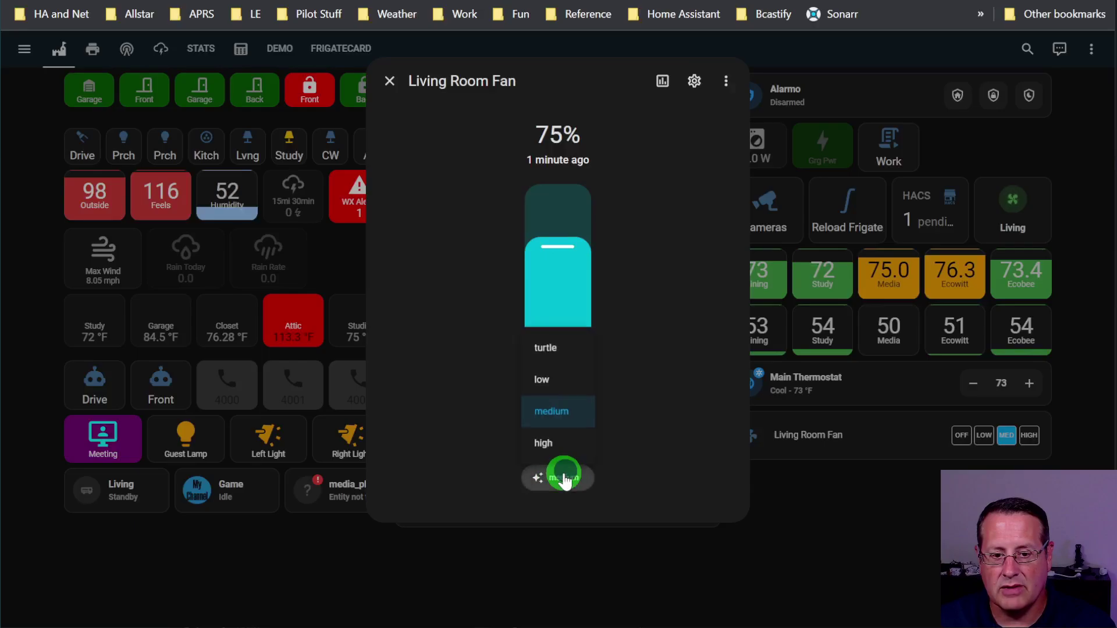
left_click(548, 350)
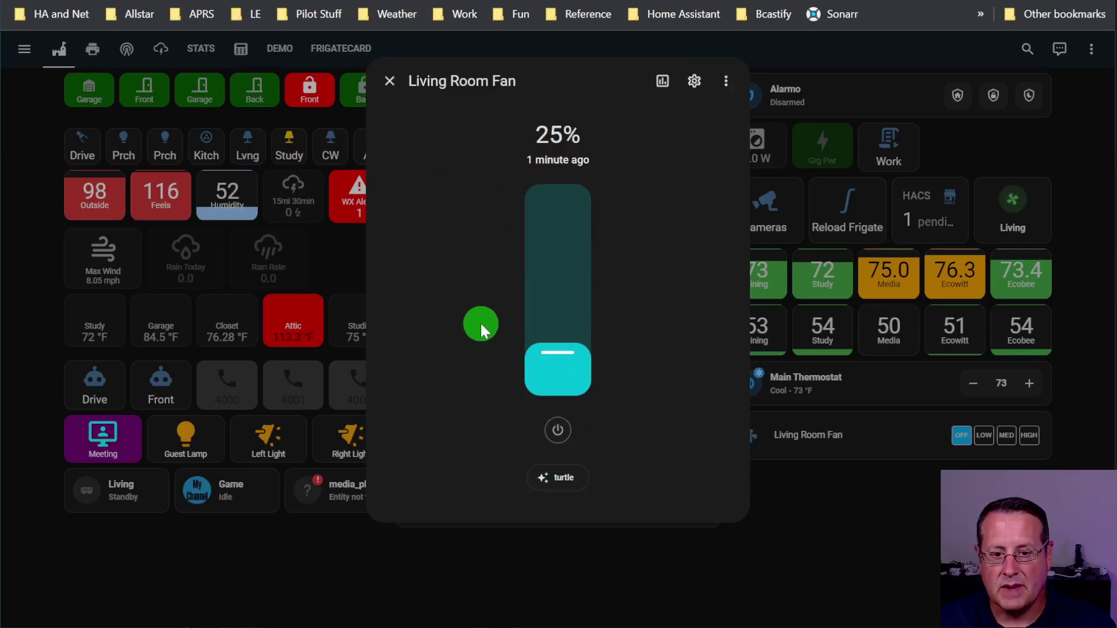
Step: Turn the Living Room Fan off and dismiss its details dialog
left_click(389, 82)
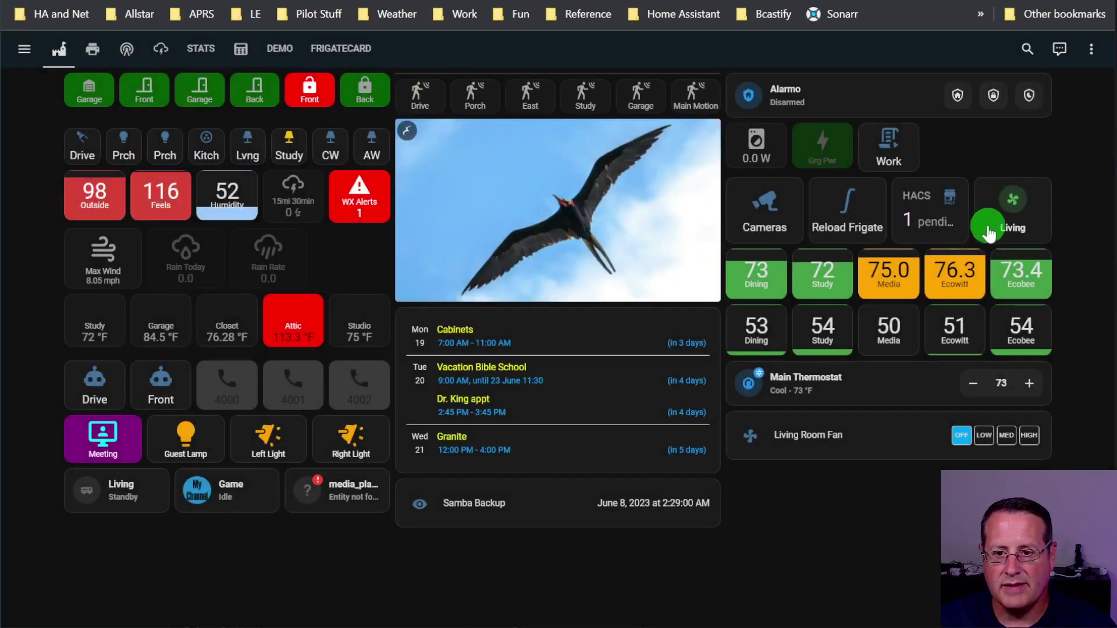
left_click(989, 232)
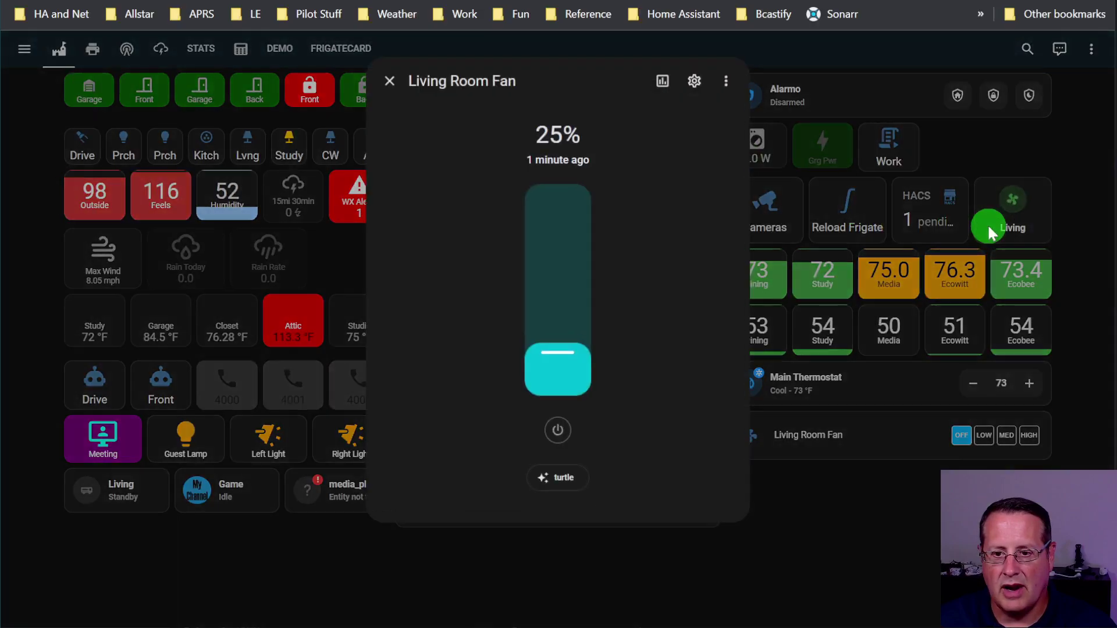
left_click(390, 82)
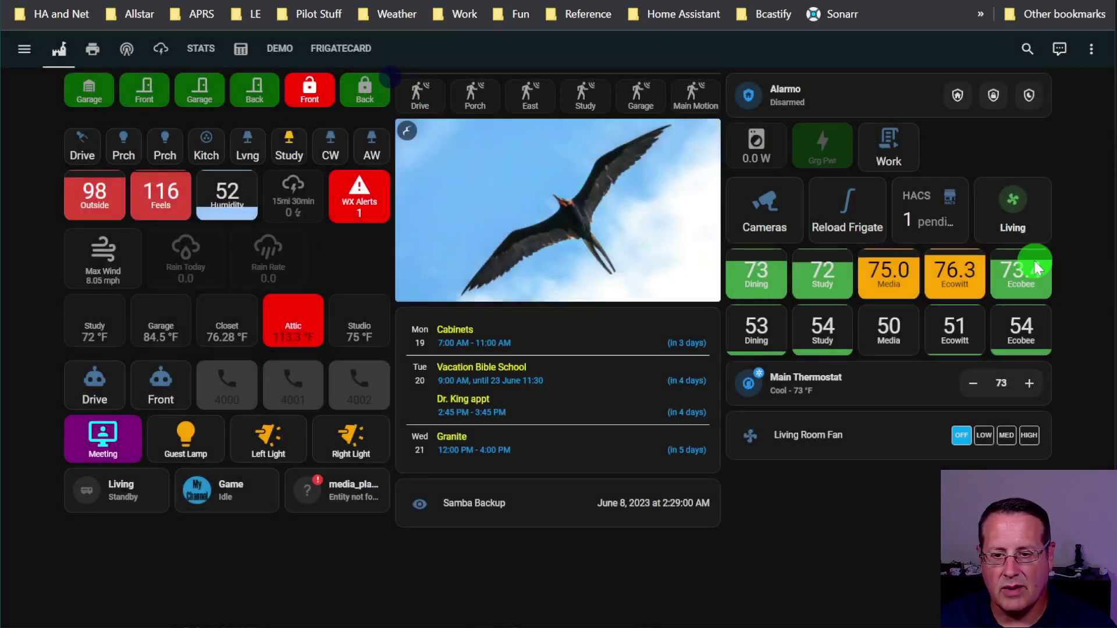
left_click(1028, 213)
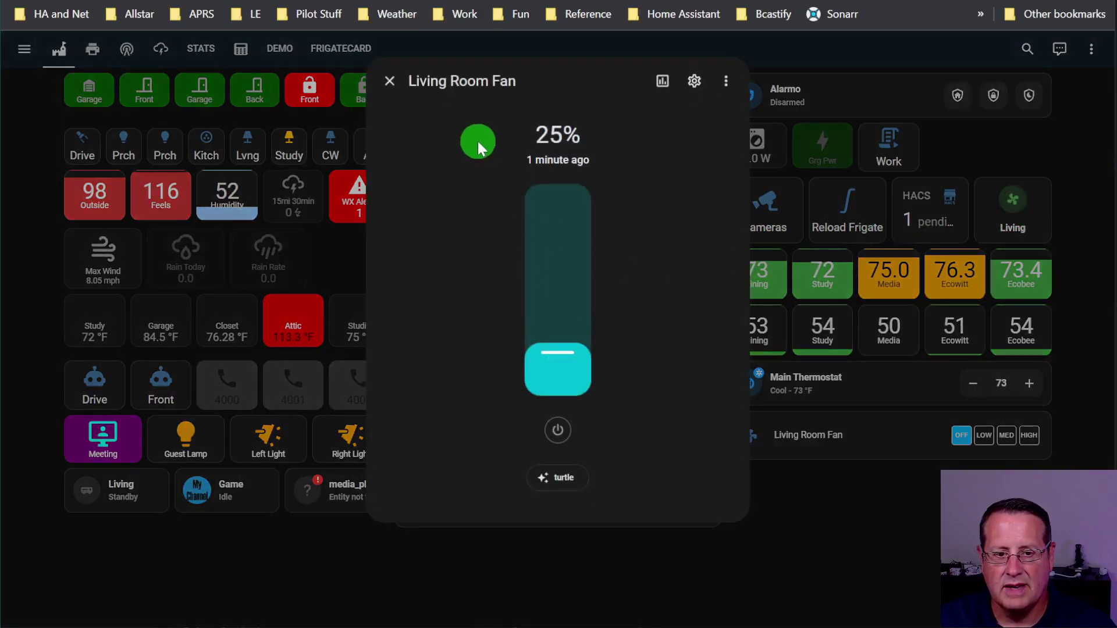
left_click(560, 426)
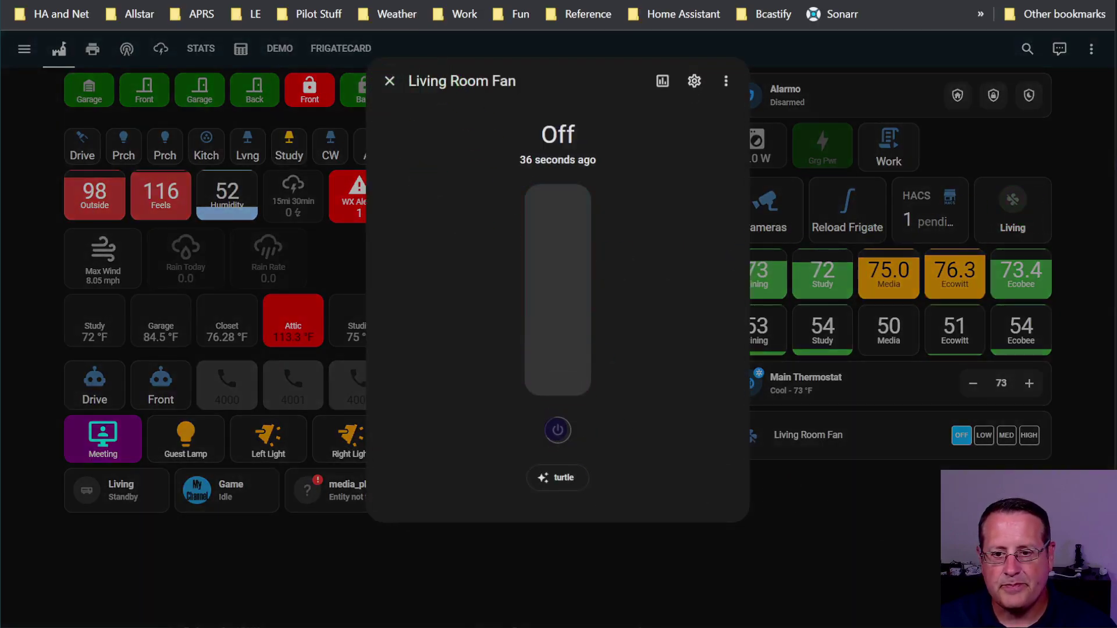
key("Escape")
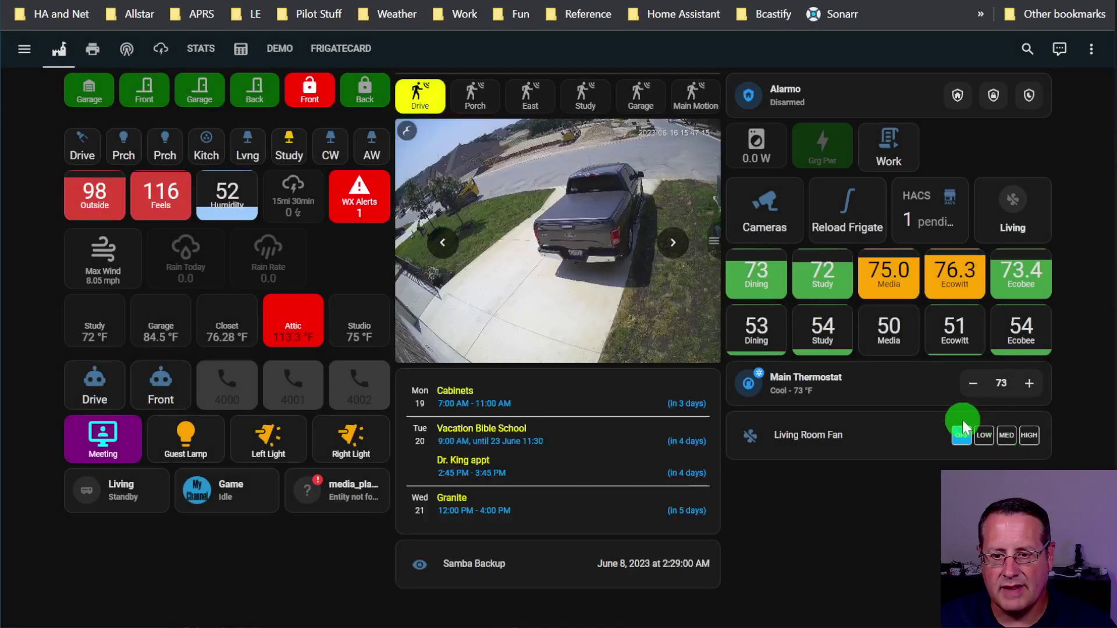
Step: Set the Living Room Fan to the medium preset (75%) from its details dialog
left_click(443, 242)
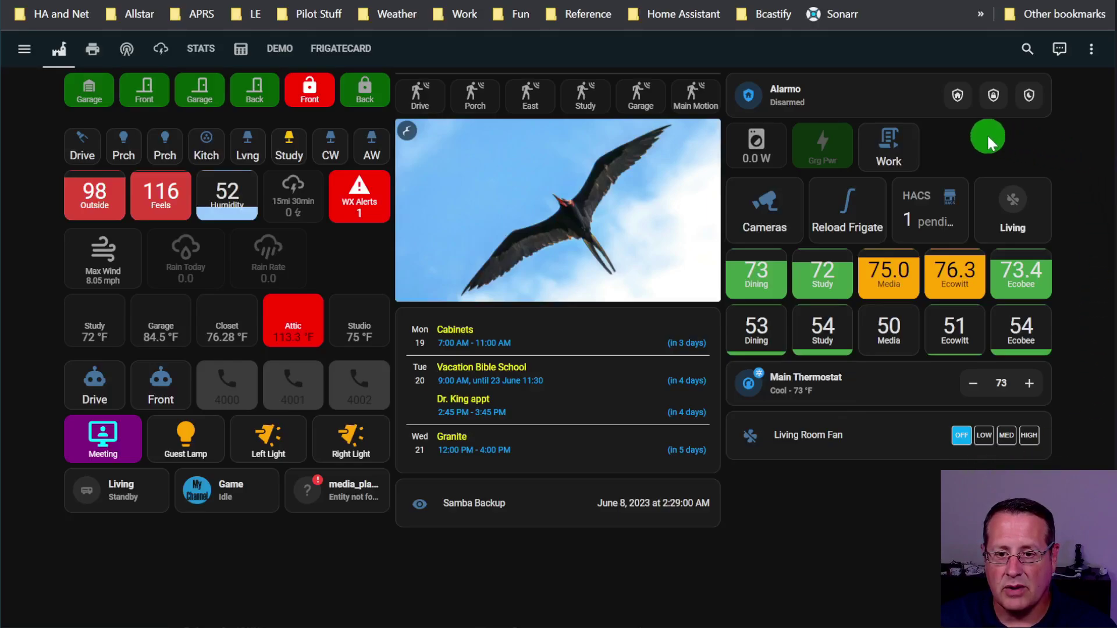
left_click(1015, 220)
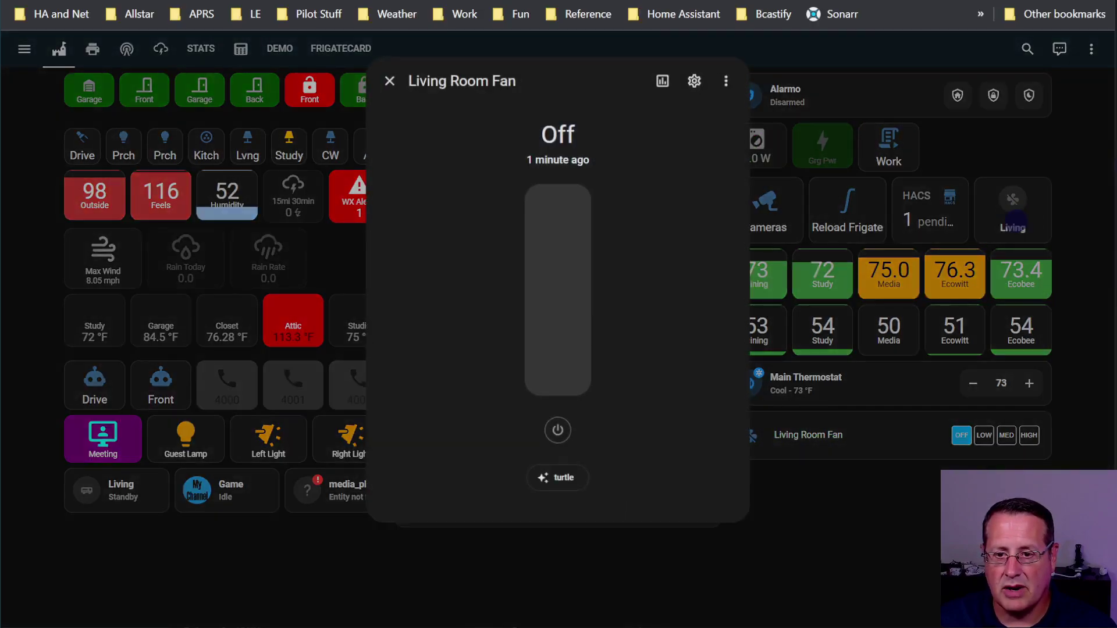
left_click(555, 478)
left_click(567, 413)
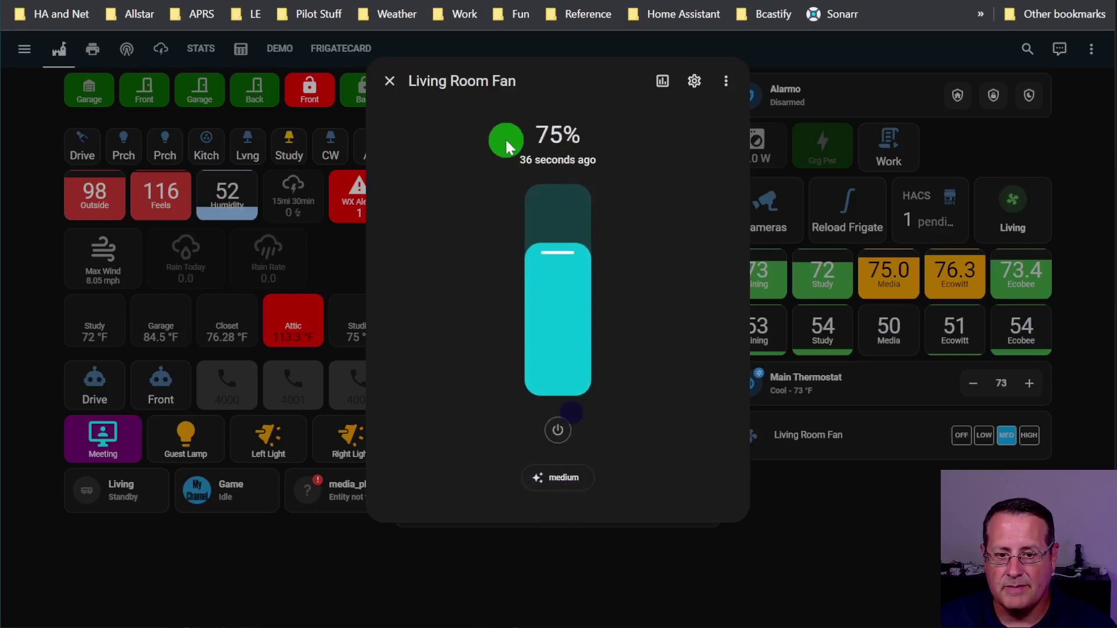
left_click(389, 81)
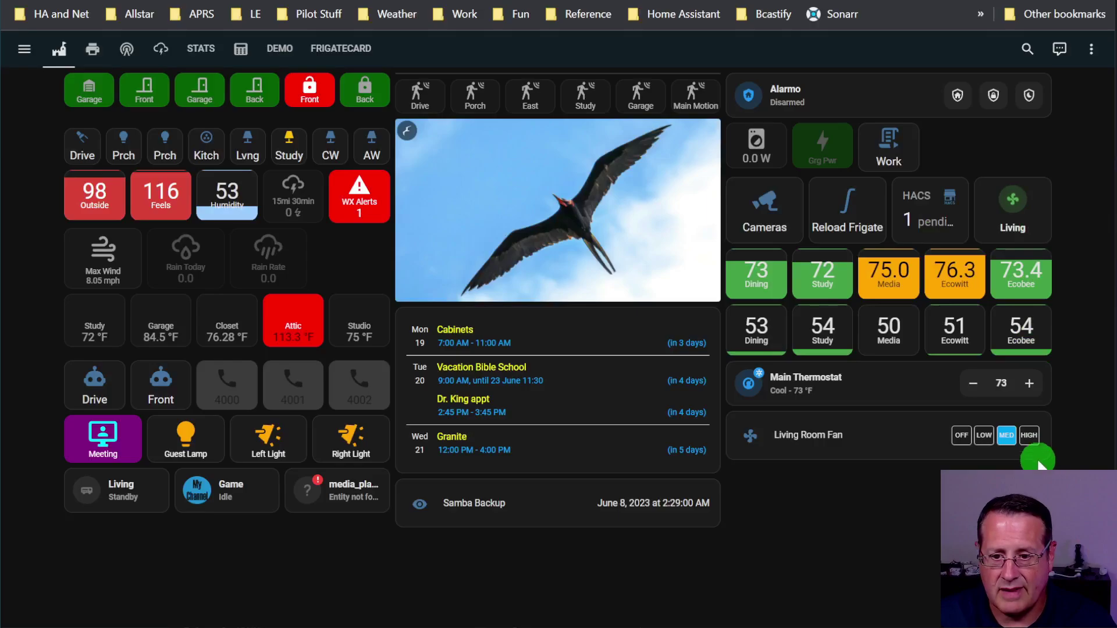
Step: Step the Living Room Fan card through HIGH, LOW, MED, HIGH and finally LOW
left_click(1027, 436)
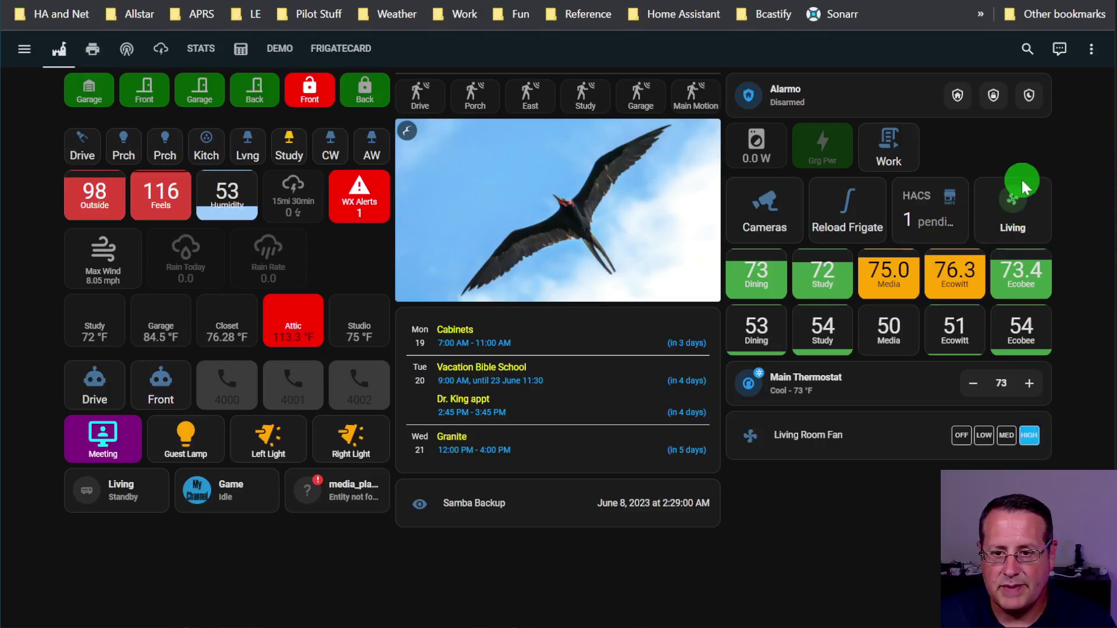
left_click(984, 438)
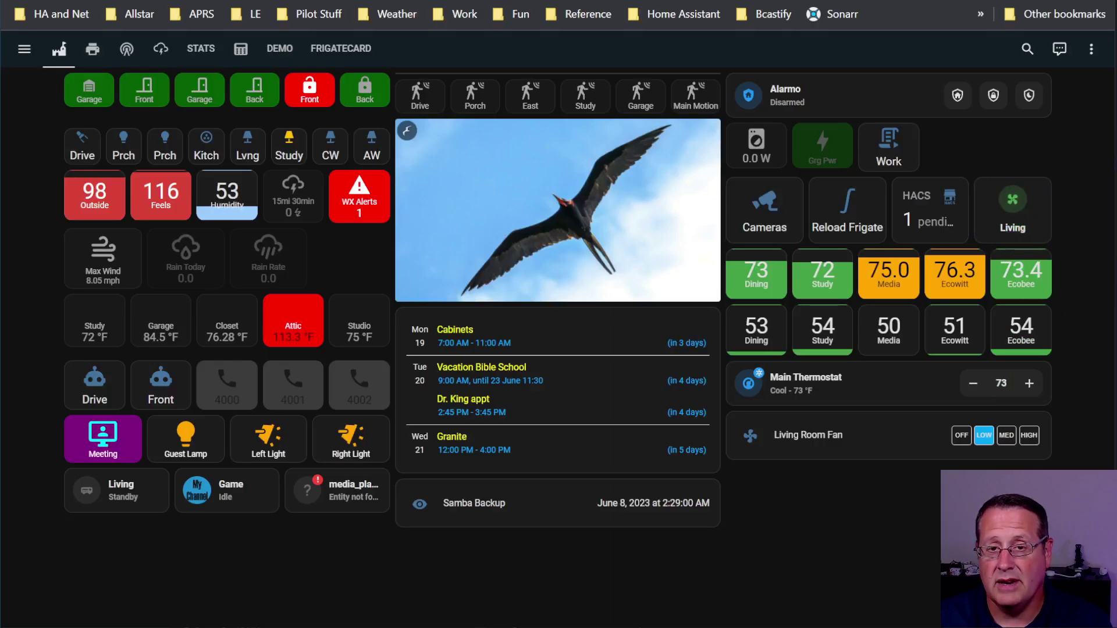
left_click(1007, 436)
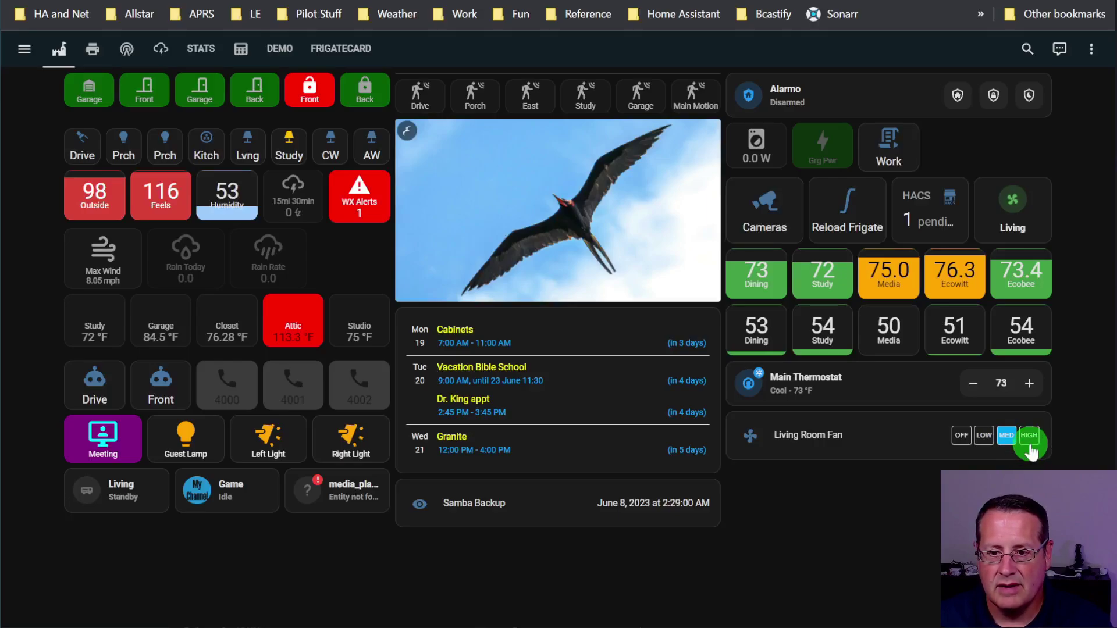
left_click(1031, 437)
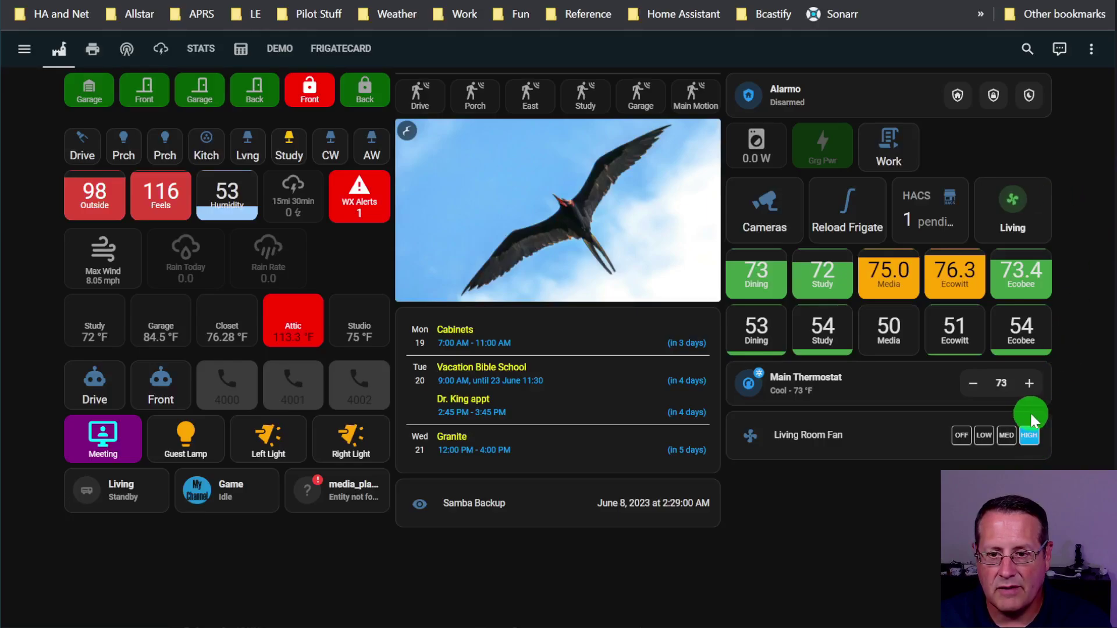
left_click(983, 437)
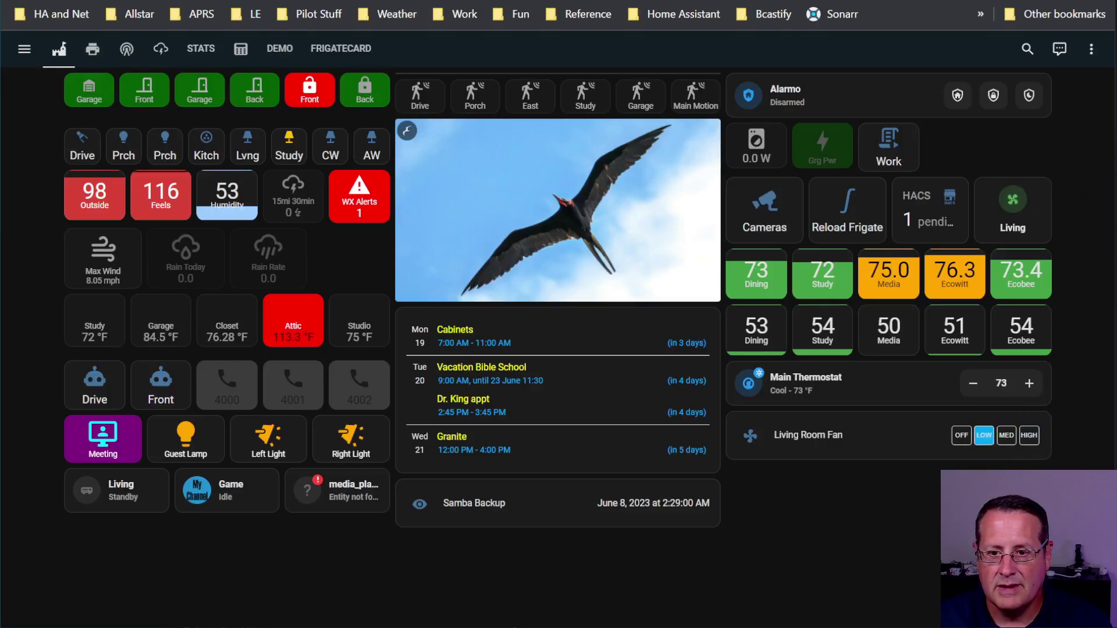